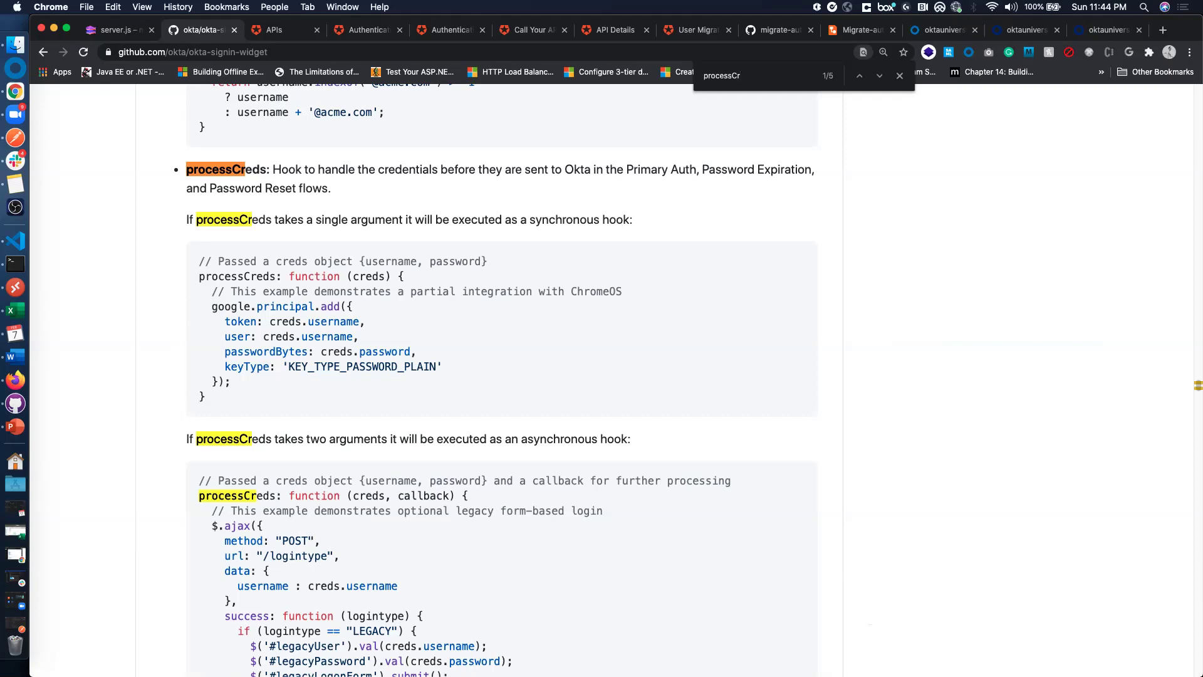
Review the JIT migration diagram in Lucidchart, then open the Workflows console from the oktauniversity Okta admin site
click(862, 31)
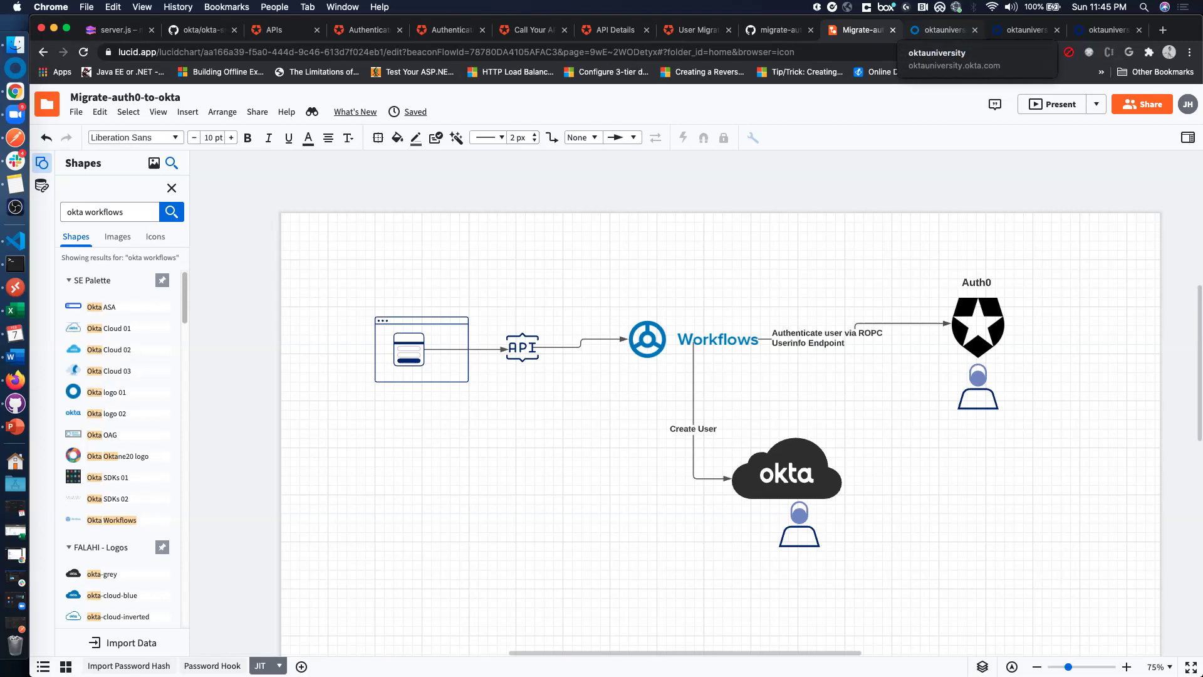
click(939, 29)
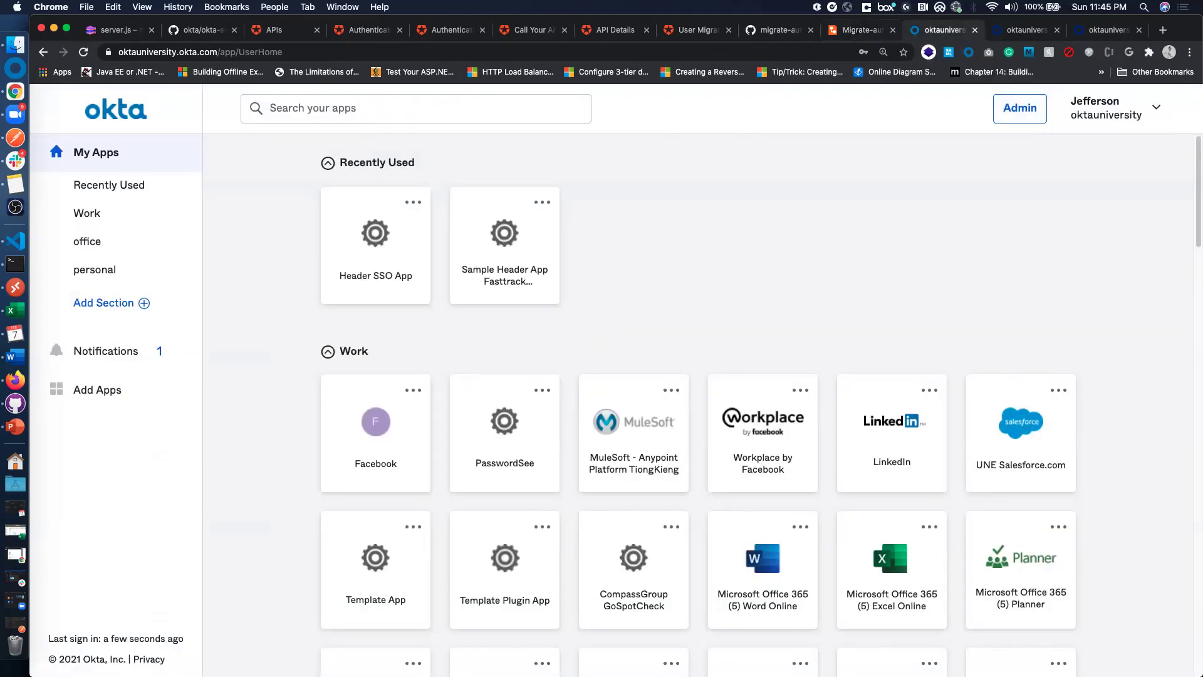
key(ctrl+Tab)
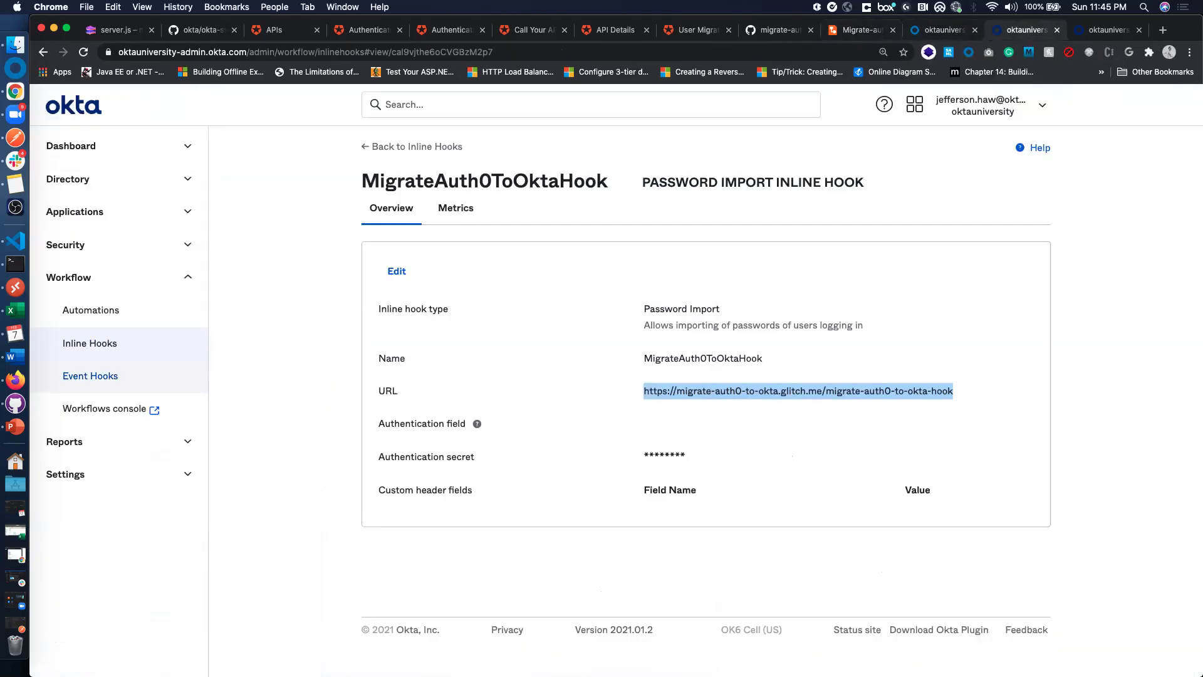
click(104, 408)
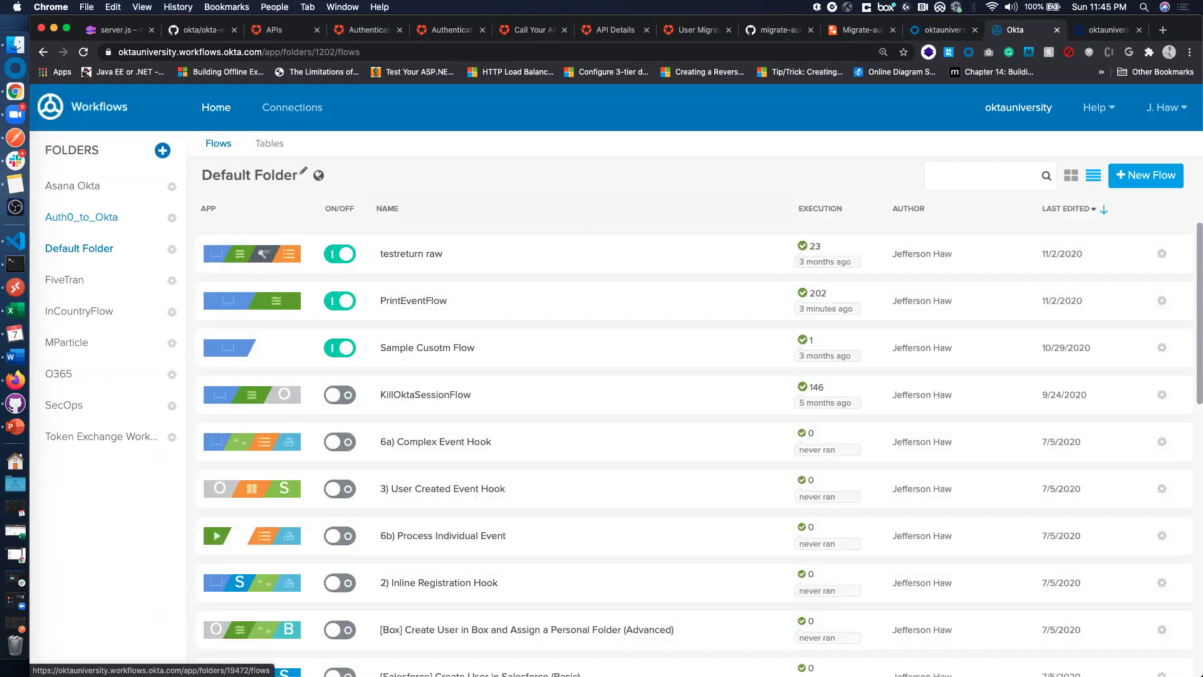
Open the Auth0_to_Okta_JIT flow from the Auth0_to_Okta folder and reload its page
click(81, 217)
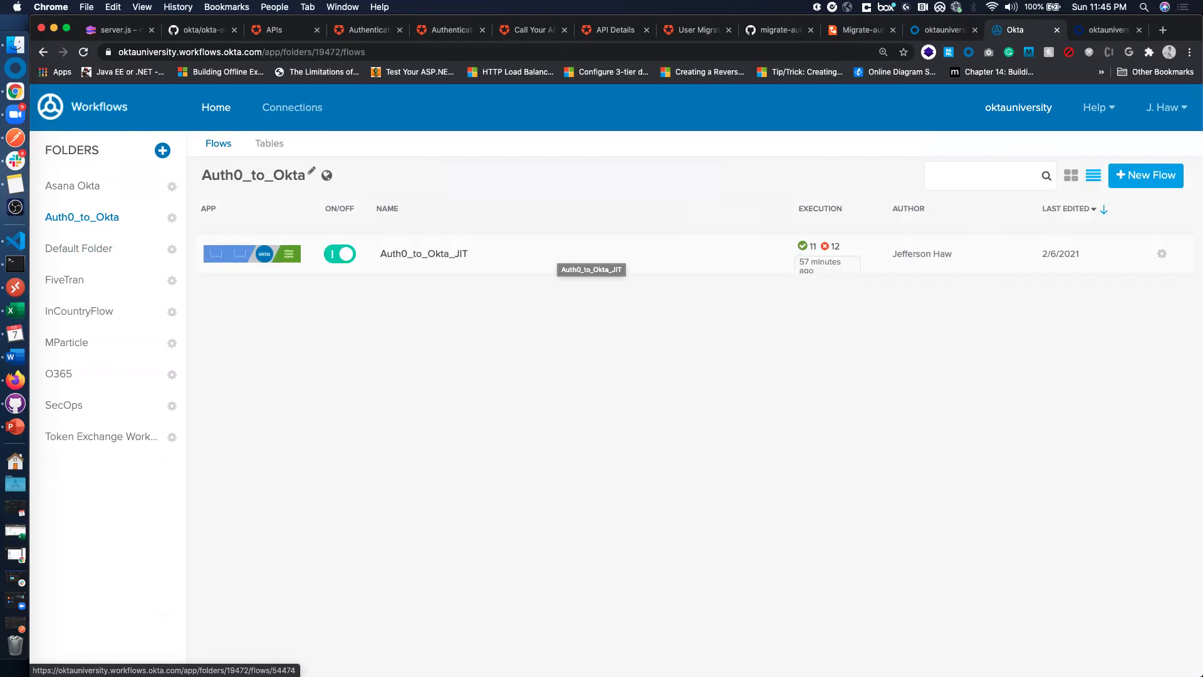
click(620, 260)
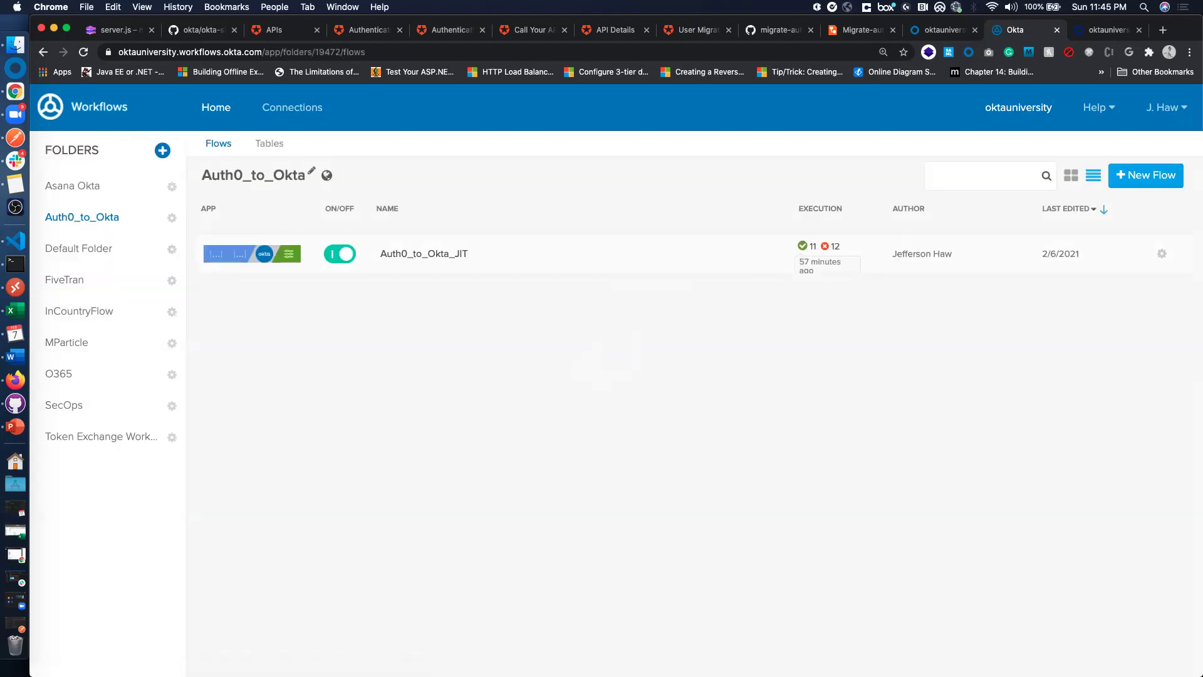
click(423, 253)
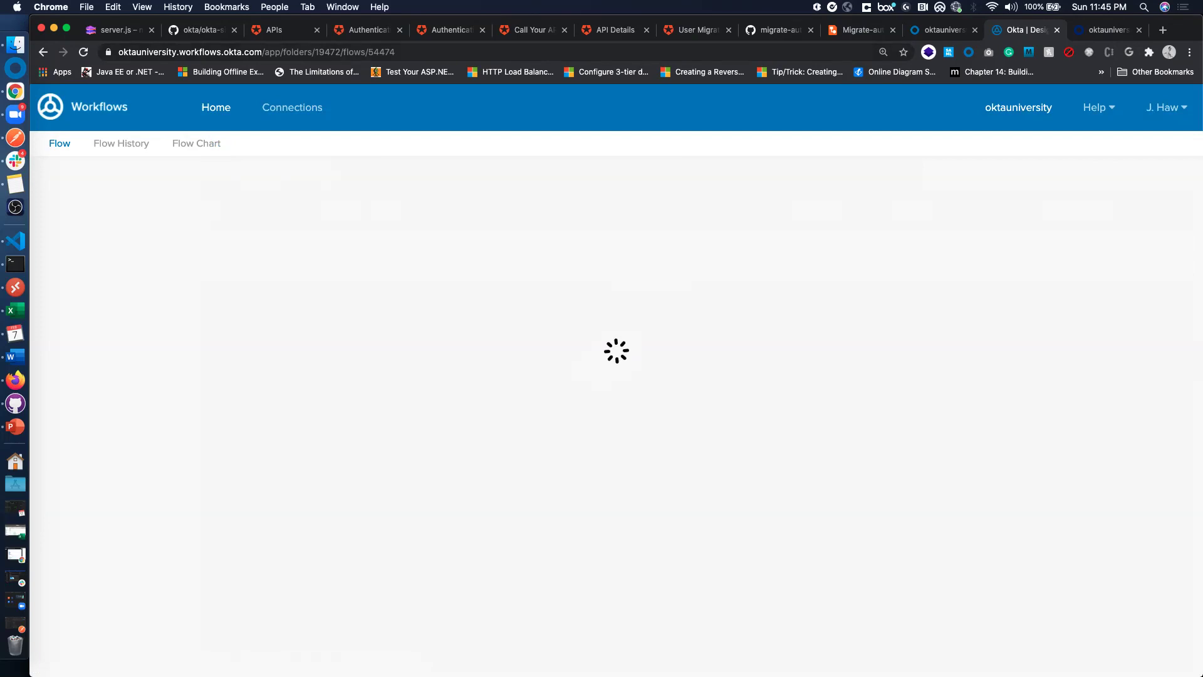
click(451, 52)
click(451, 52)
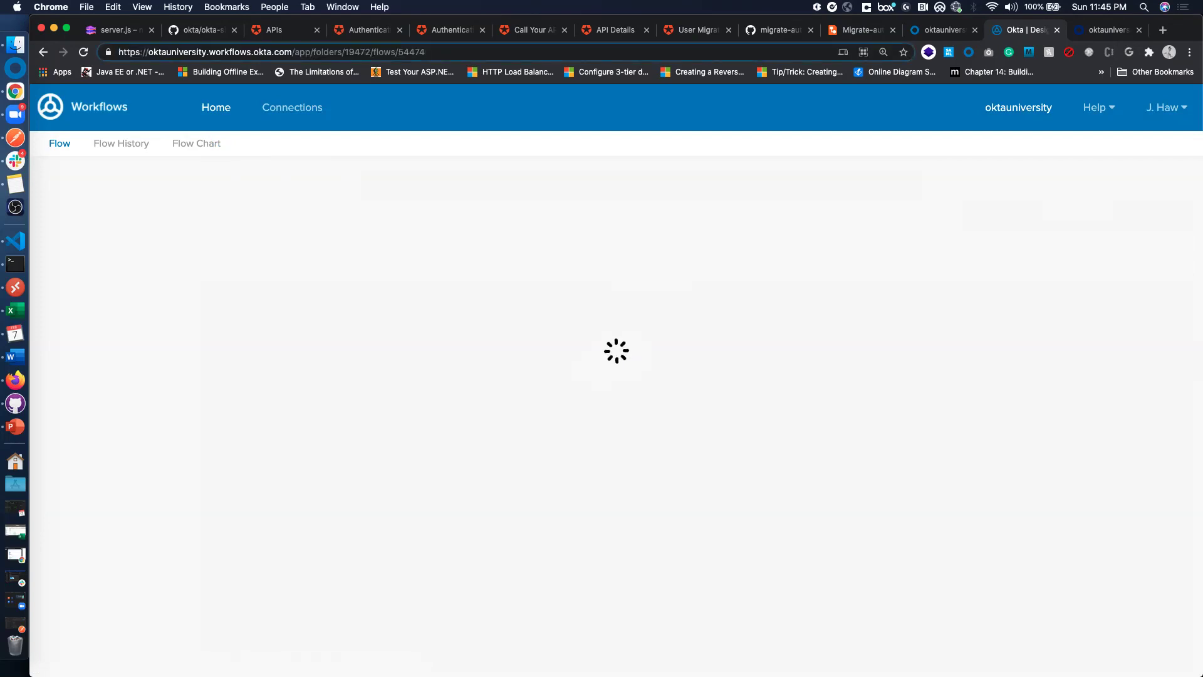
key(Return)
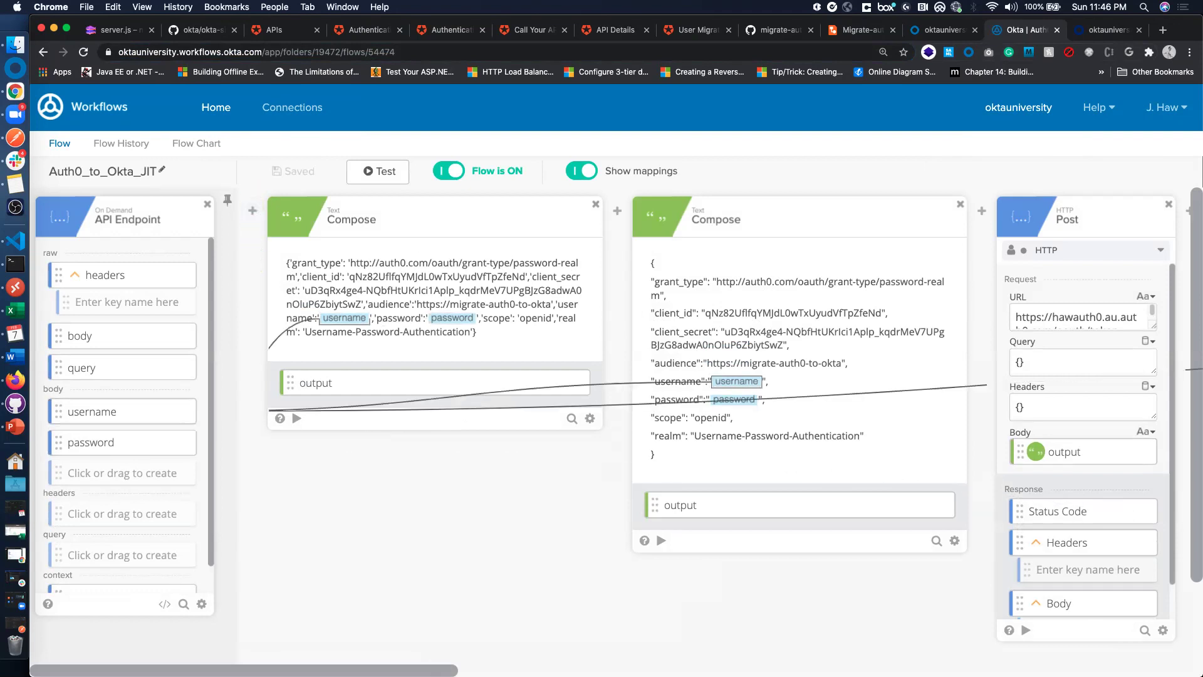
Inspect the full Invoke URL in the API Endpoint settings, compare it with the Lucidchart JIT diagram, and close the settings
click(164, 603)
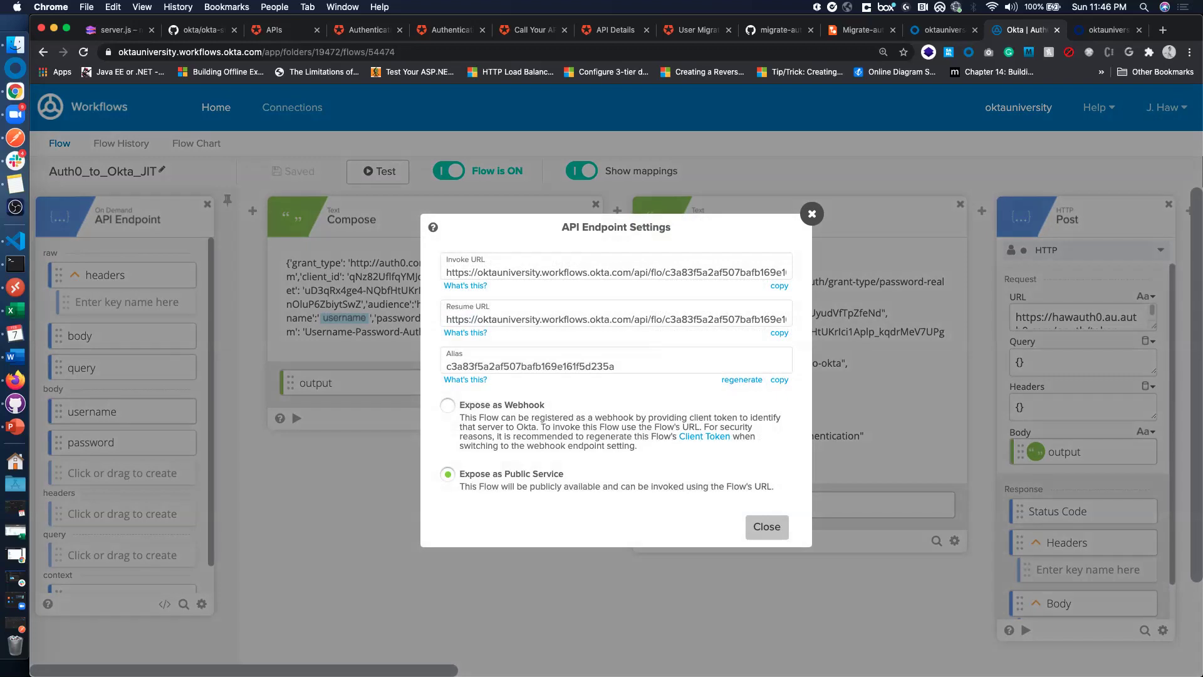
drag(446, 272, 788, 272)
click(751, 273)
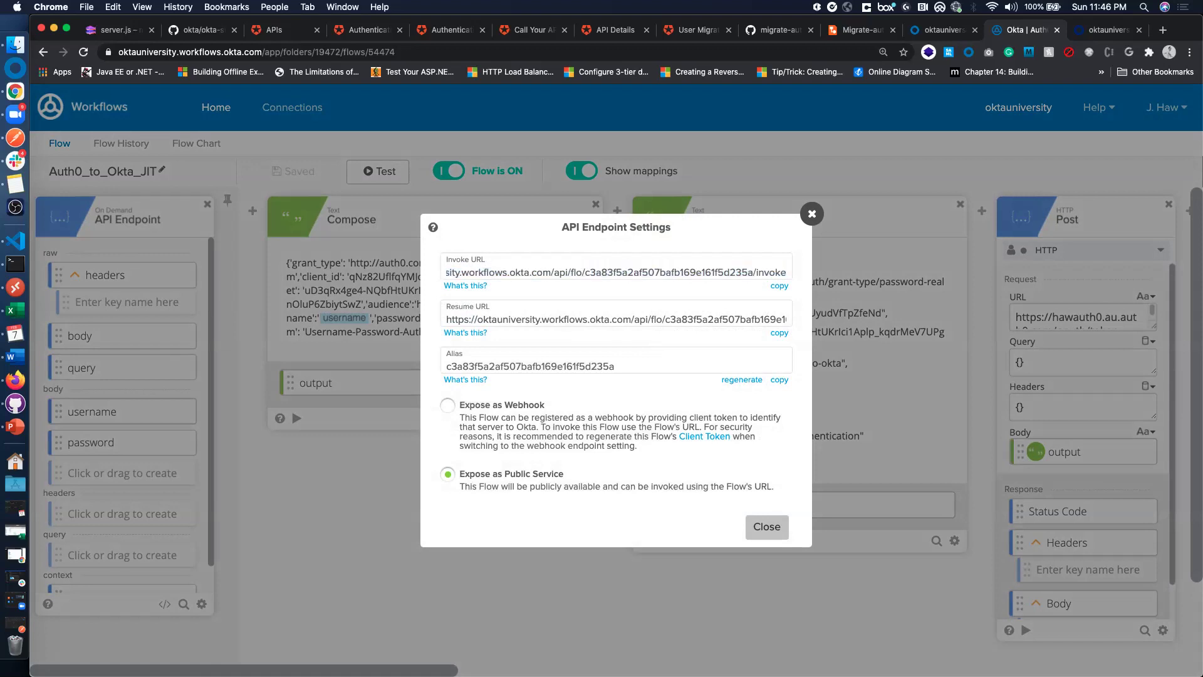
key(ctrl+shift+Tab)
key(ctrl+shift+Tab)
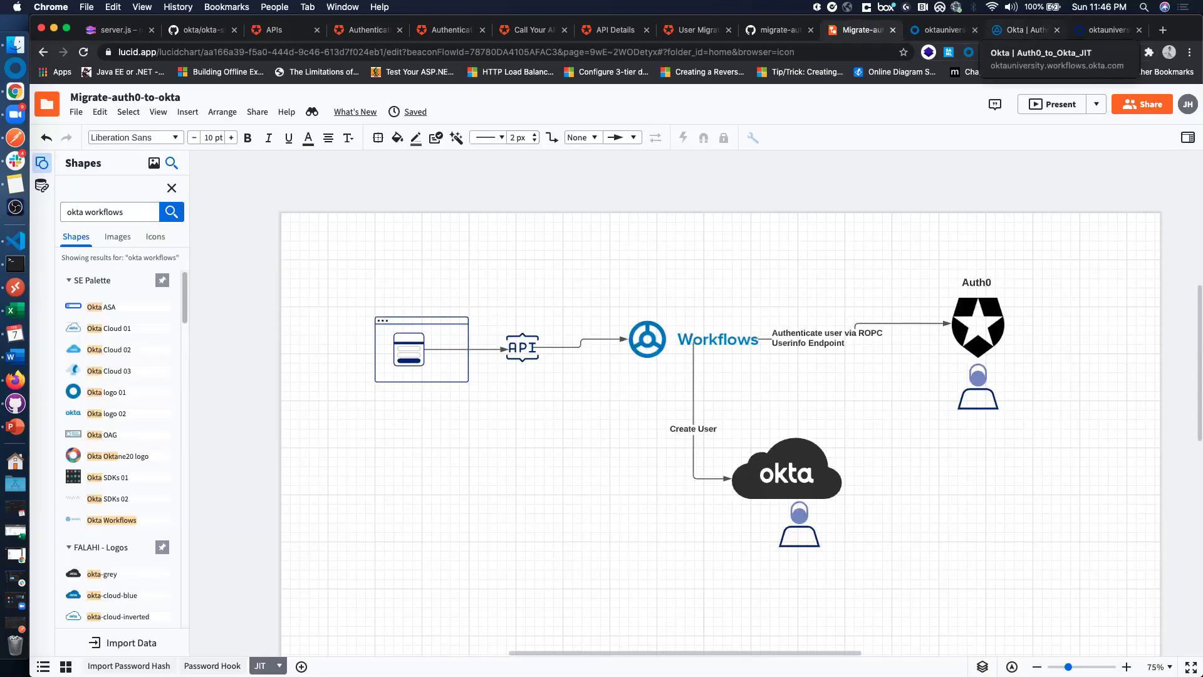
click(1021, 30)
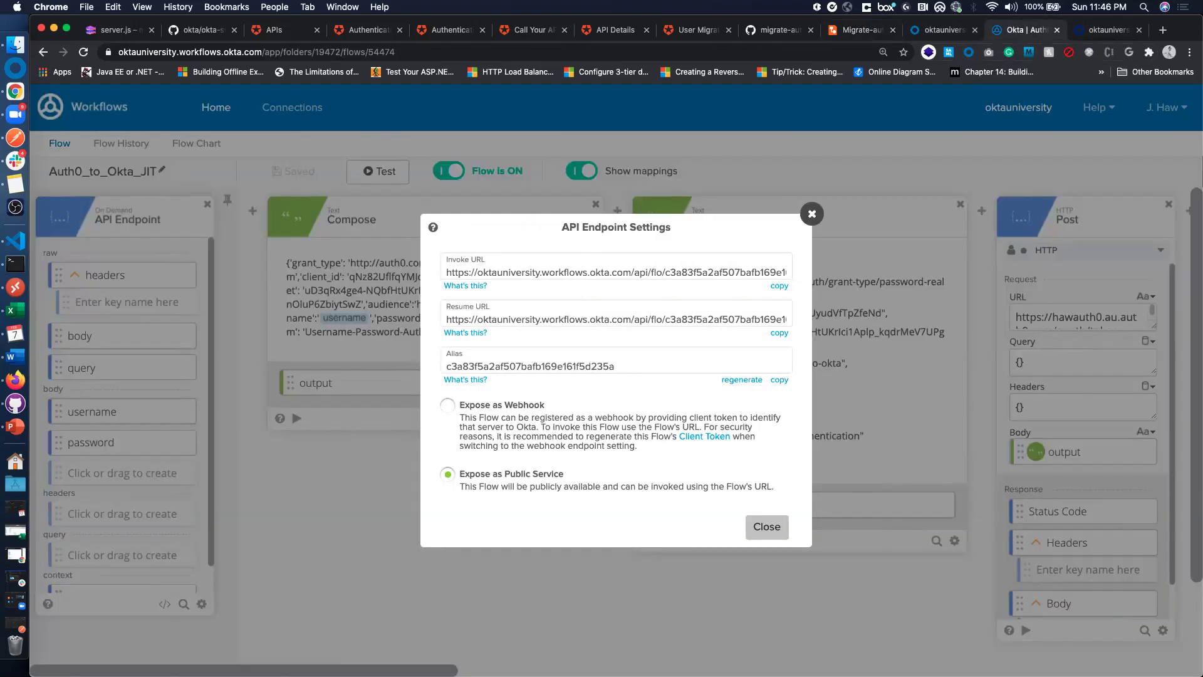
key(Escape)
Examine the request text in the first Compose card and the API Endpoint's username input that feeds it
key(super+a)
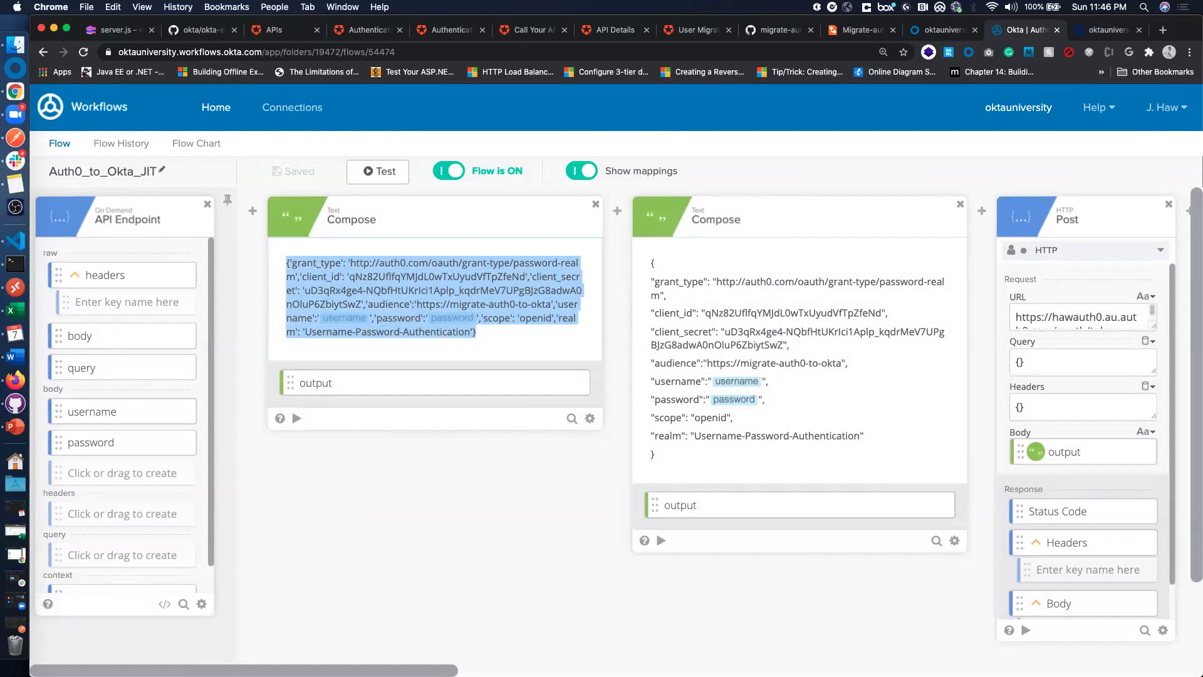
click(401, 489)
mouse_move(123, 411)
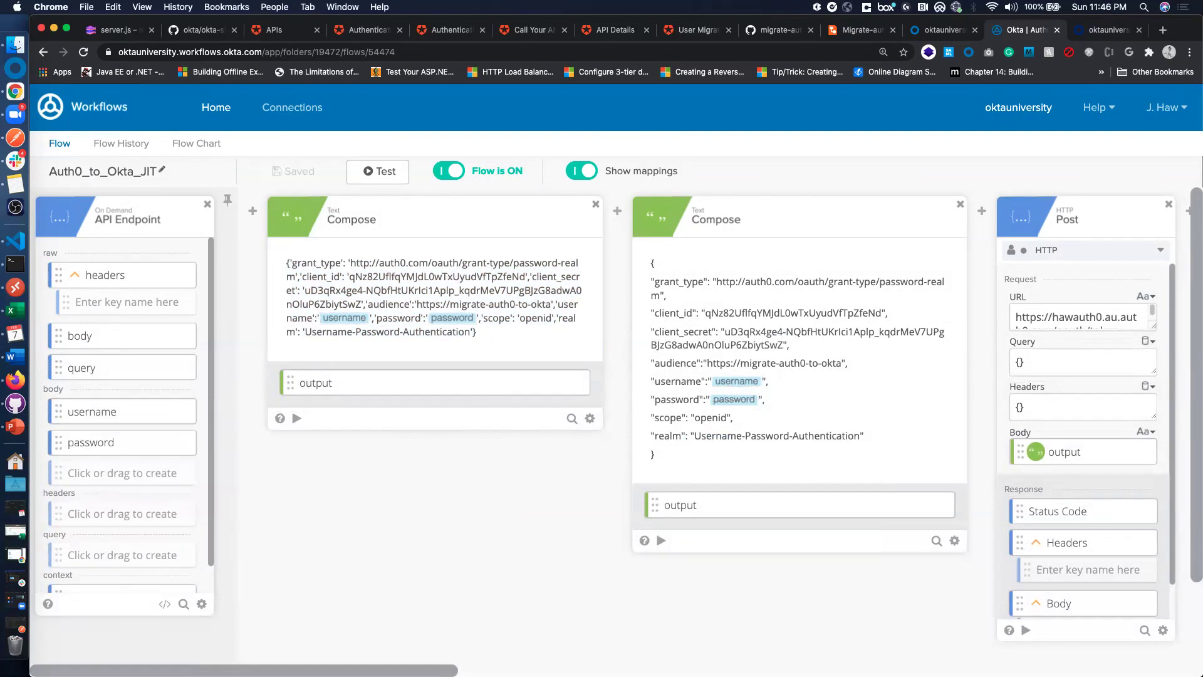
Inspect the HTTP Post card's full token URL and trace its response body into the JSON Parse card
scroll(611, 432, right, 5)
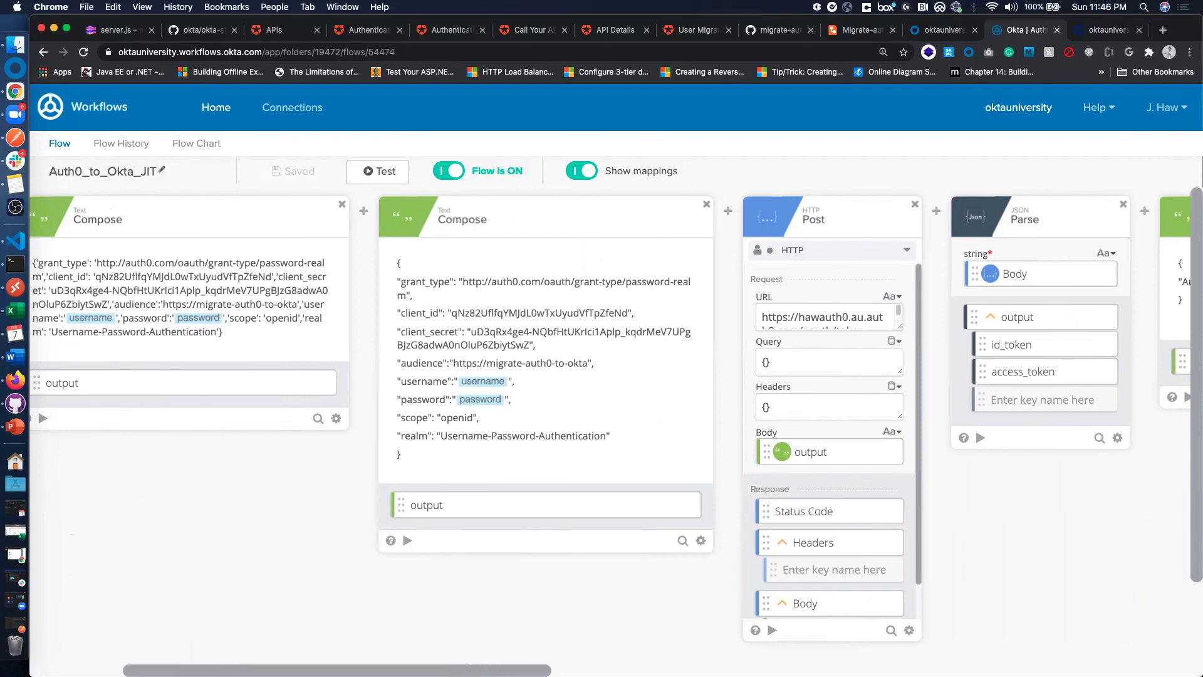
scroll(602, 432, right, 5)
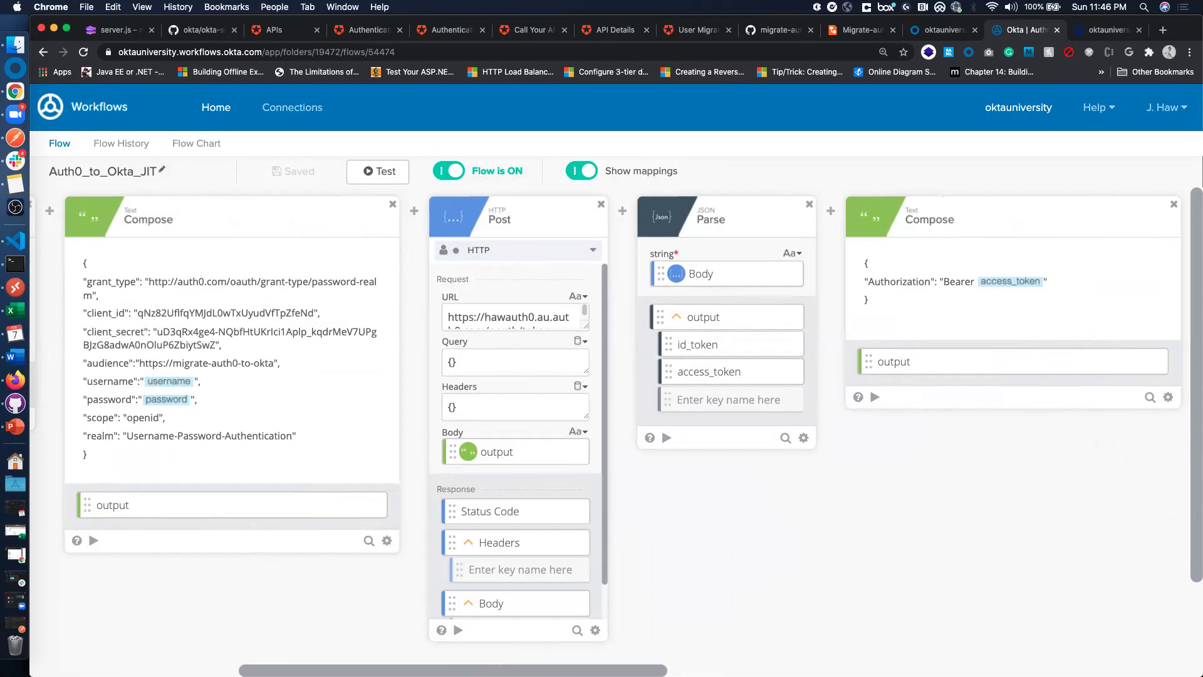
click(542, 317)
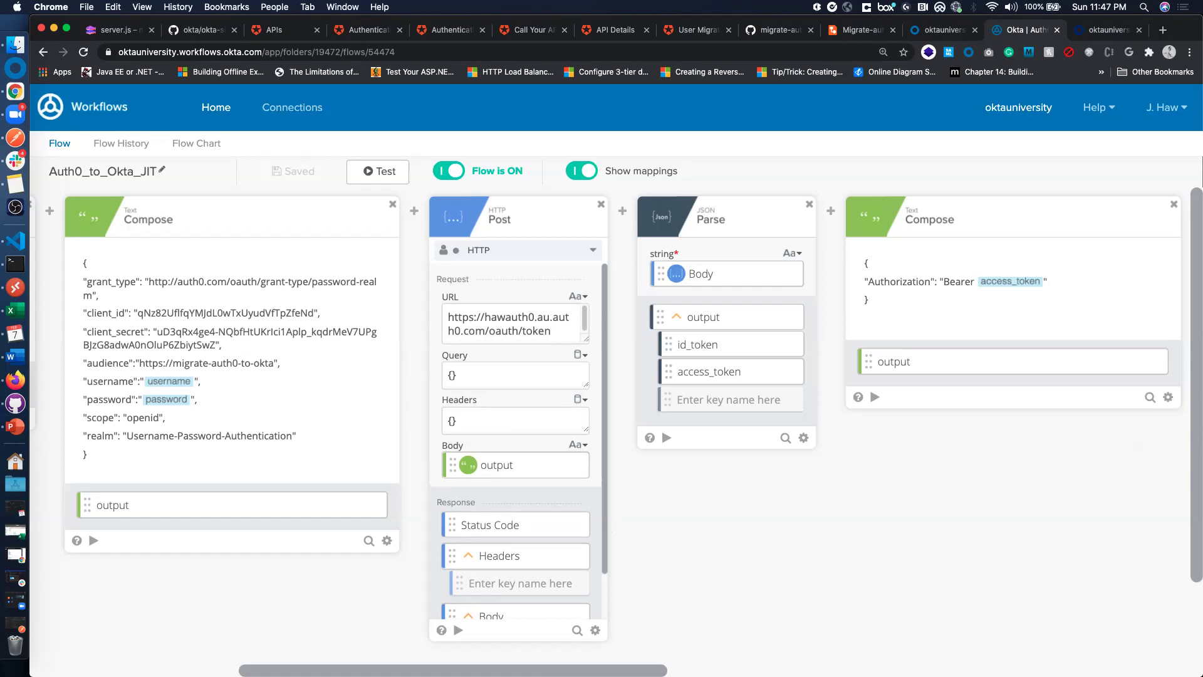
key(super+a)
scroll(551, 470, down, 2)
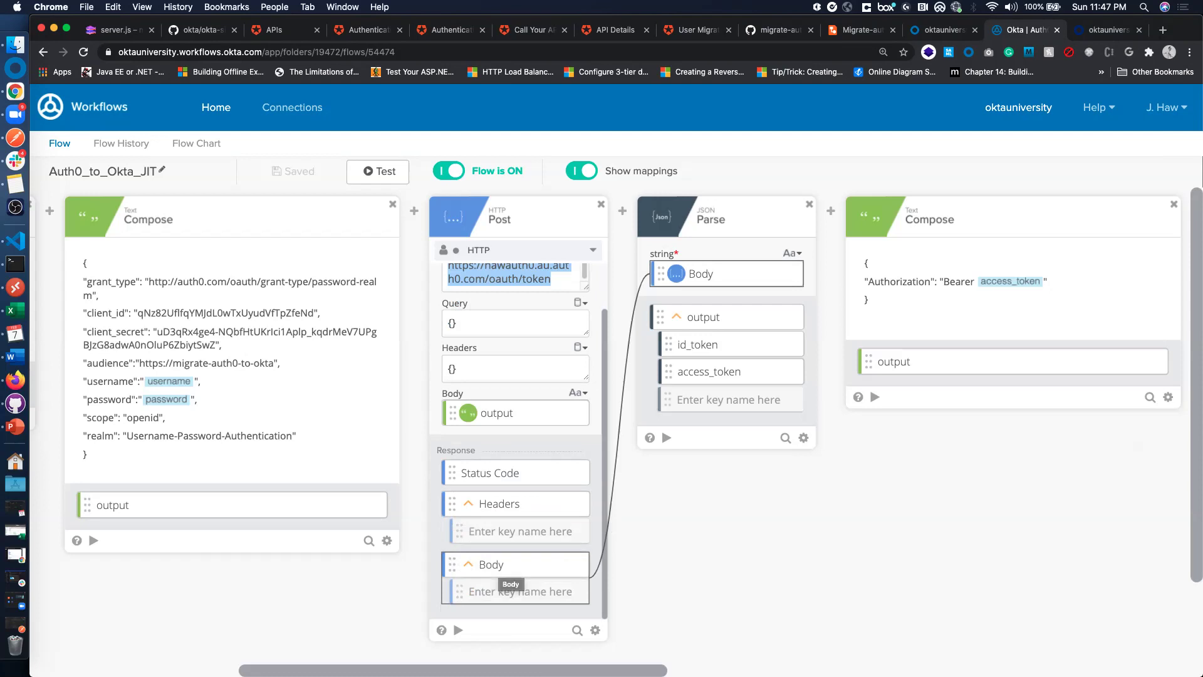
Review the Authorization header Compose card, then enlarge the HTTP Get card's URL field and check its response body fields
scroll(532, 273, right, 5)
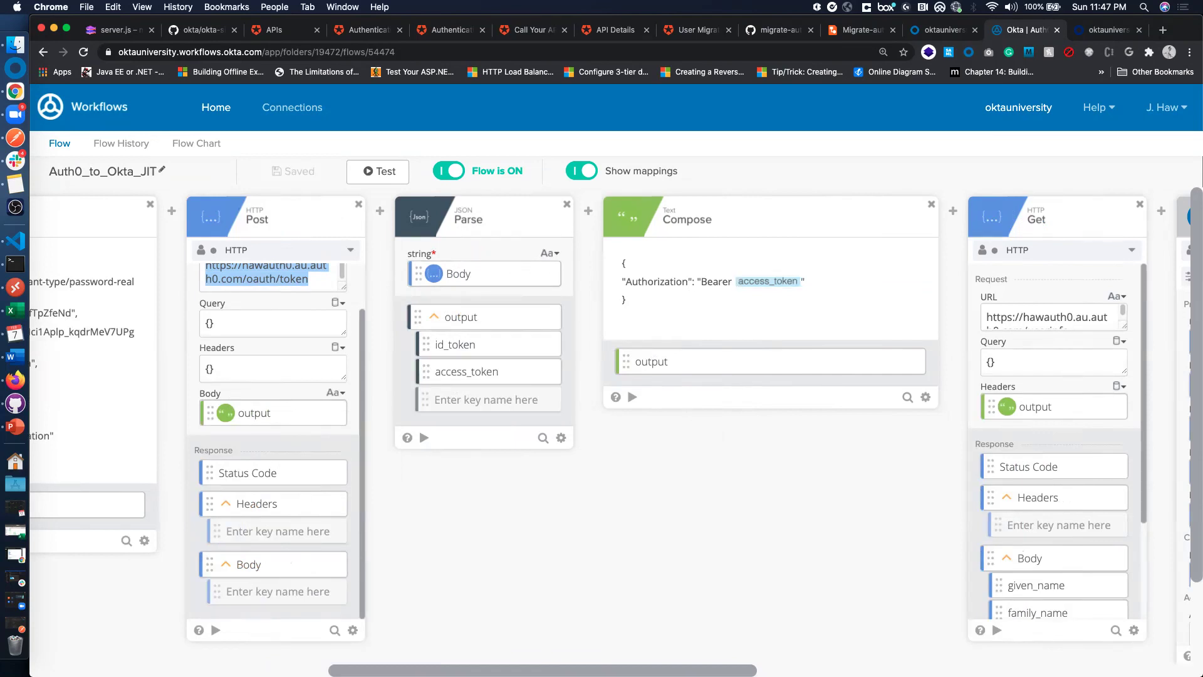
scroll(610, 432, right, 5)
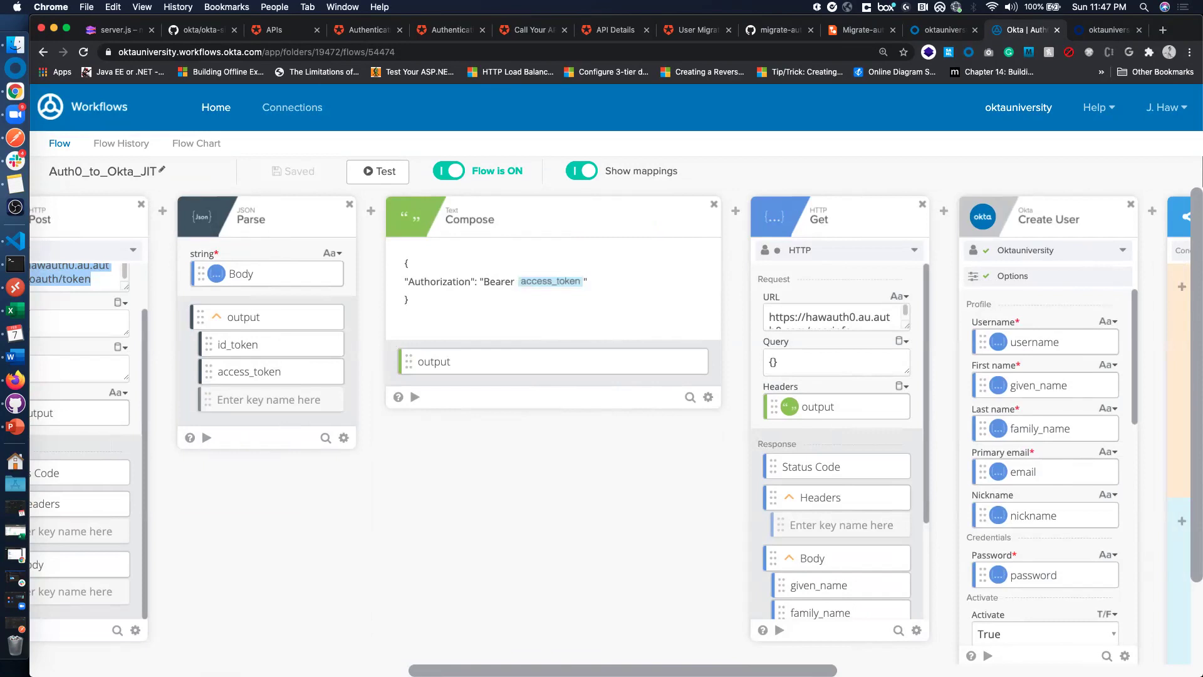
scroll(610, 432, right, 5)
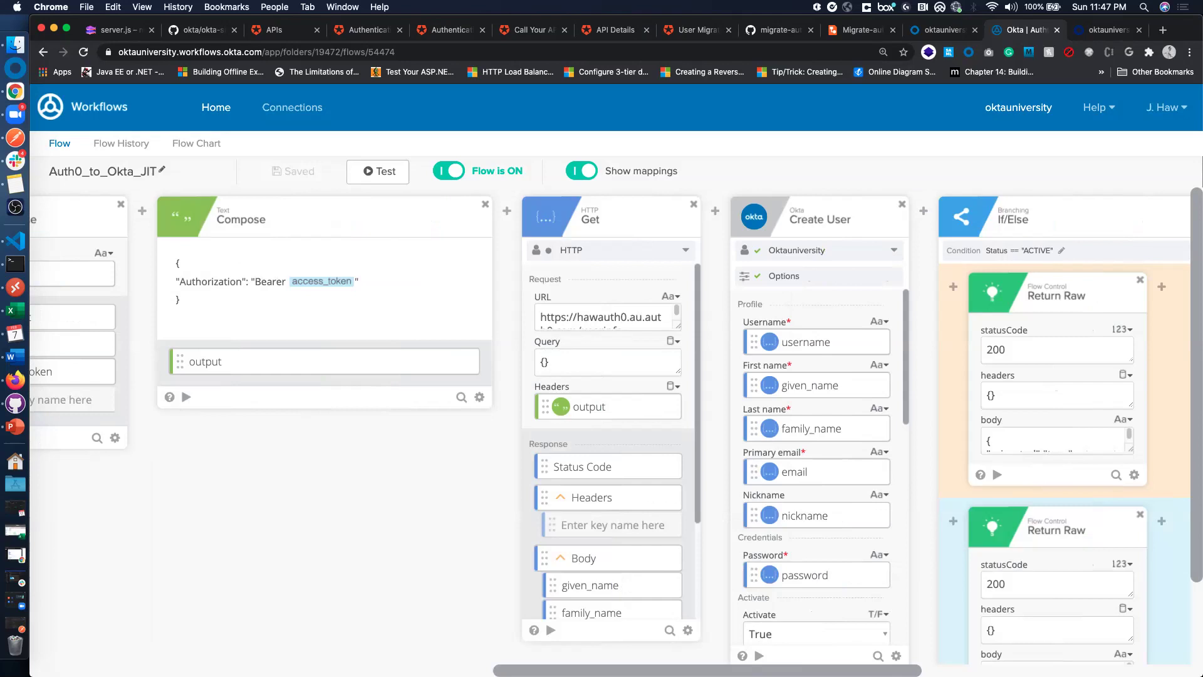
drag(678, 325, 678, 355)
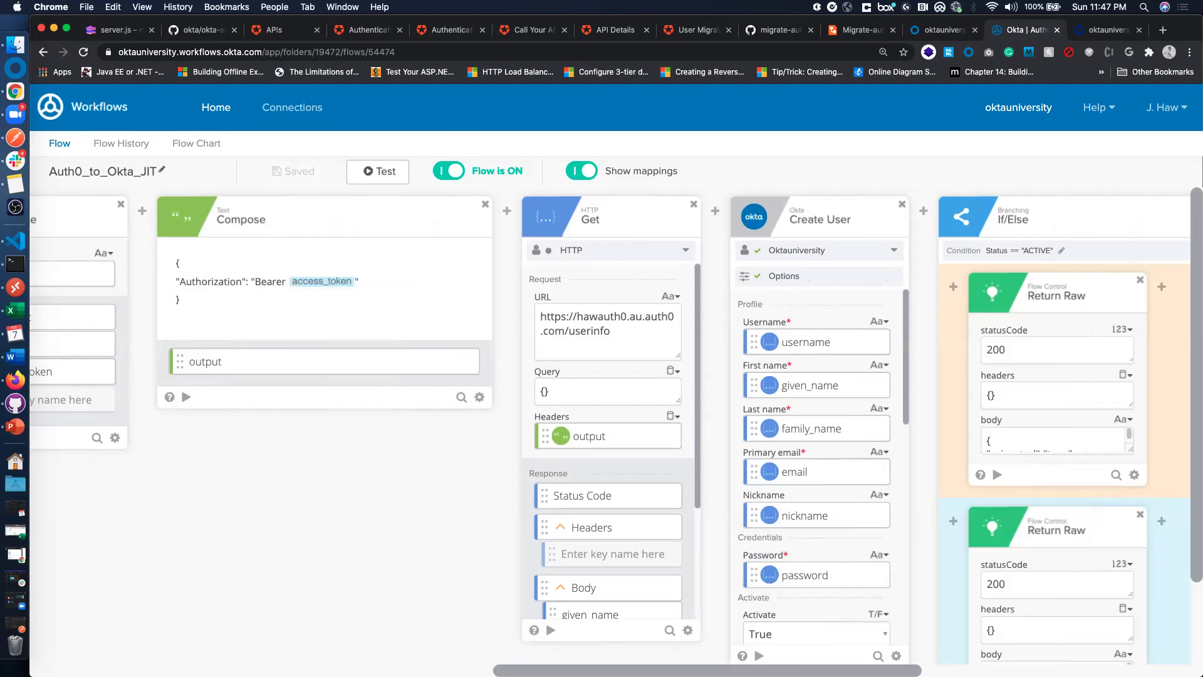
scroll(654, 436, down, 5)
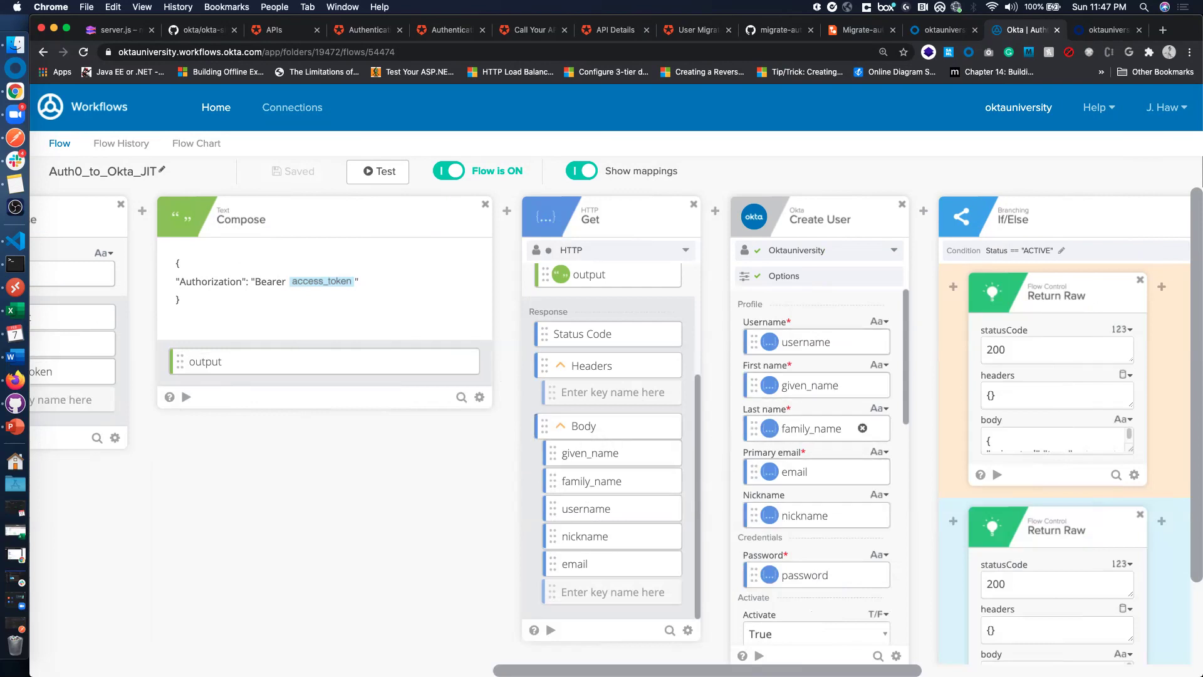
Review the Create User field mappings and the Return Raw response bodies in both If/Else branches
scroll(607, 433, right, 5)
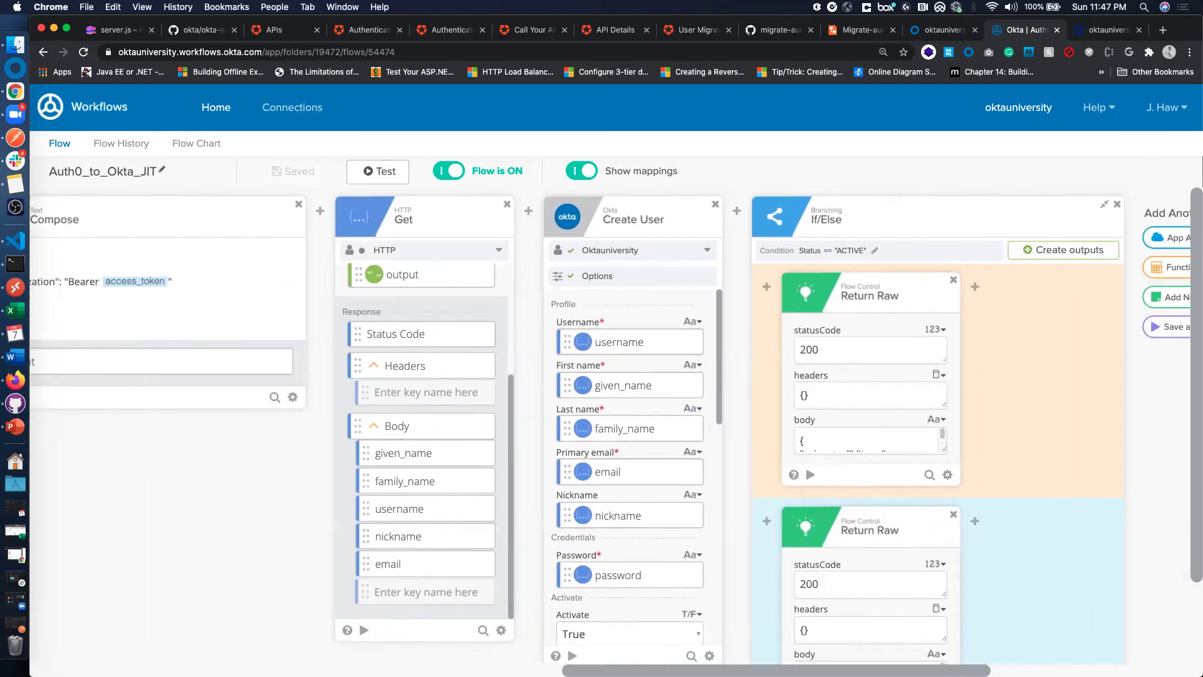
scroll(601, 428, right, 2)
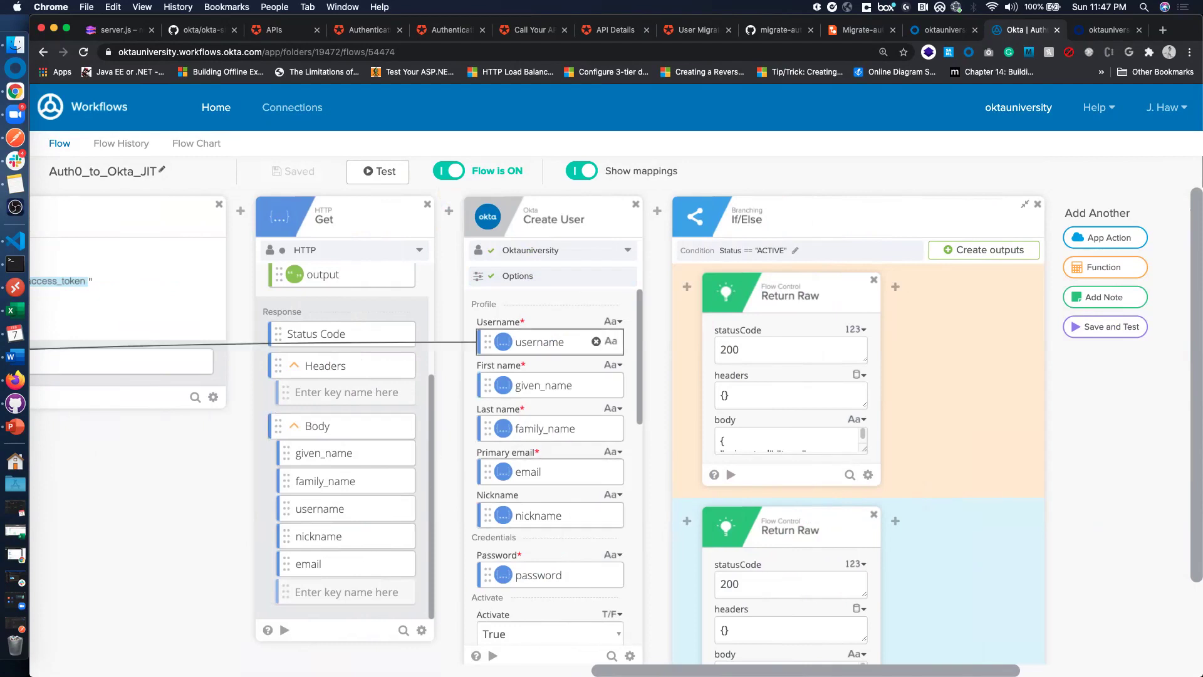
mouse_move(449, 216)
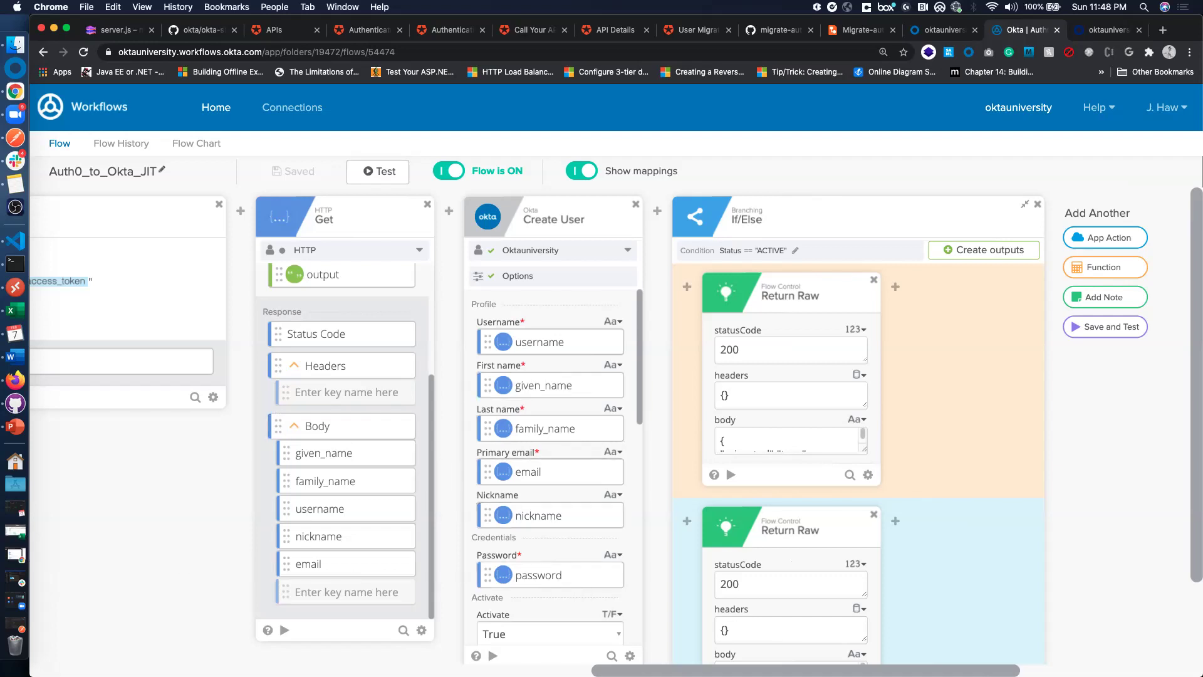
scroll(615, 426, down, 1)
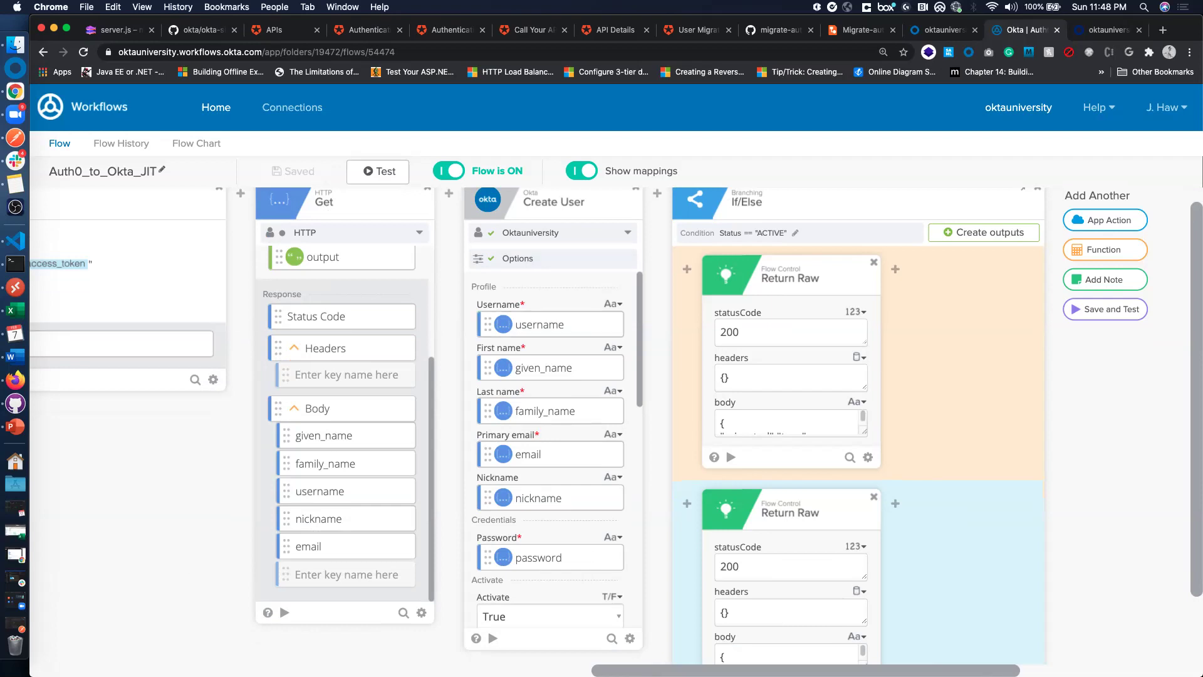
click(776, 425)
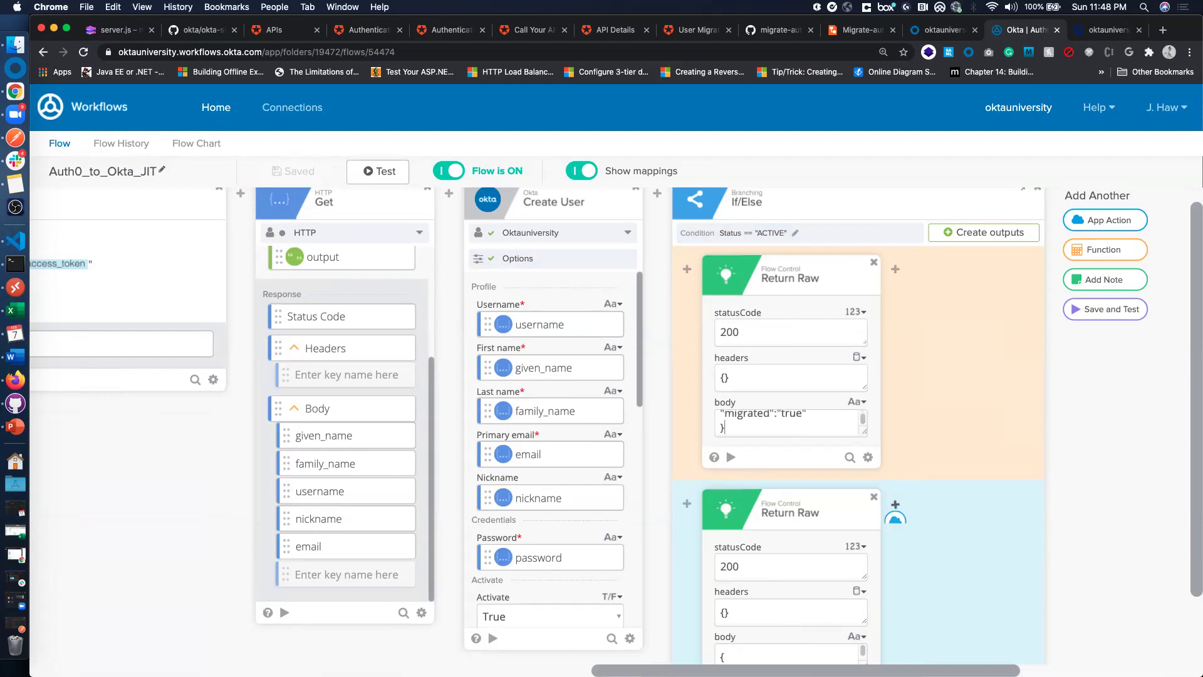
scroll(777, 425, down, 3)
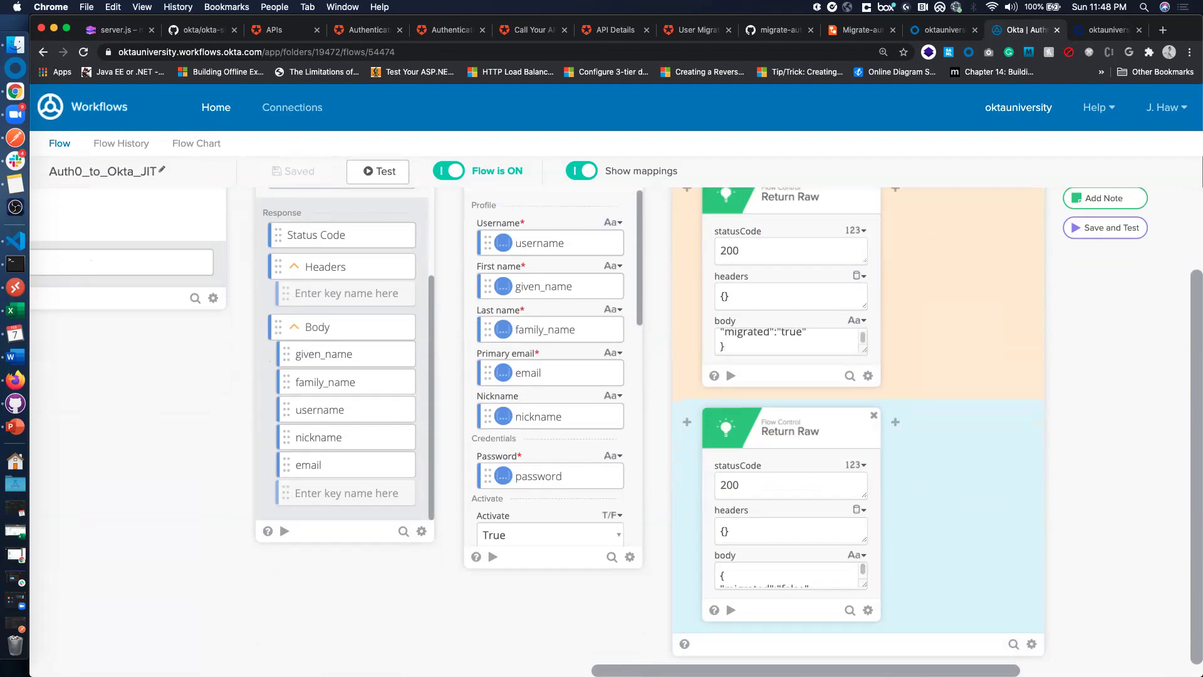
scroll(788, 575, down, 1)
Switch to server.js in Glitch and locate the /processCreds POST route, checking it against the Lucidchart JIT diagram
key(super+1)
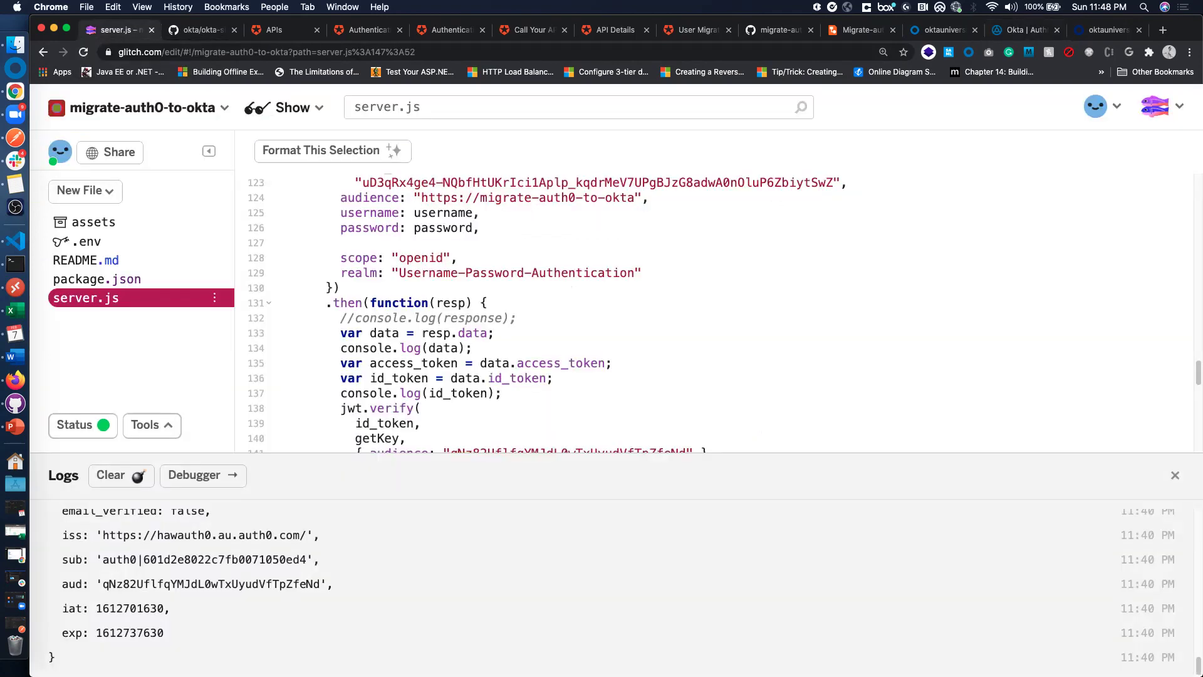
scroll(721, 313, up, 10)
scroll(721, 313, up, 8)
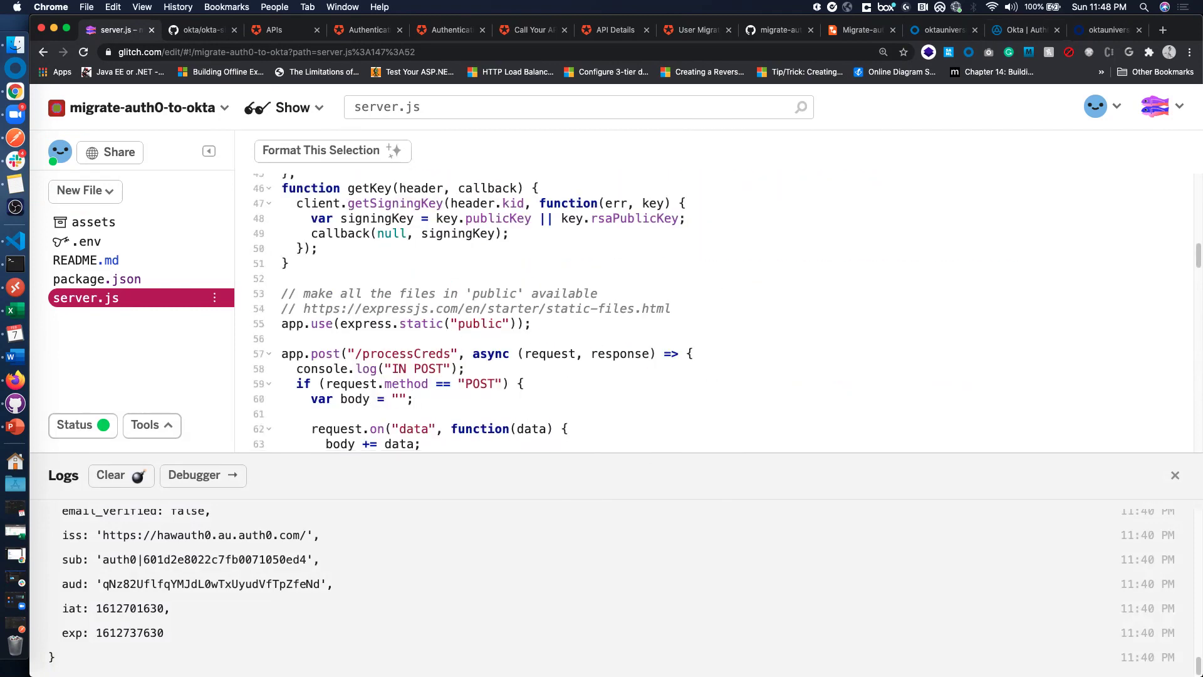
click(862, 30)
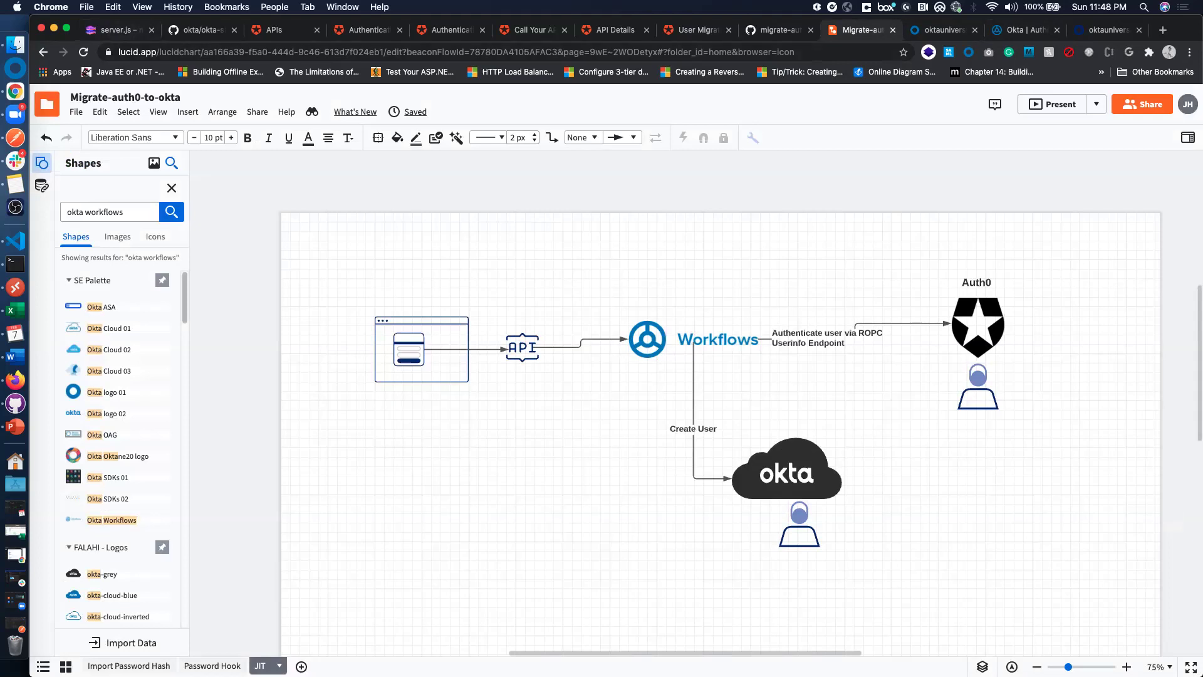
click(118, 30)
scroll(472, 312, down, 1)
double_click(406, 337)
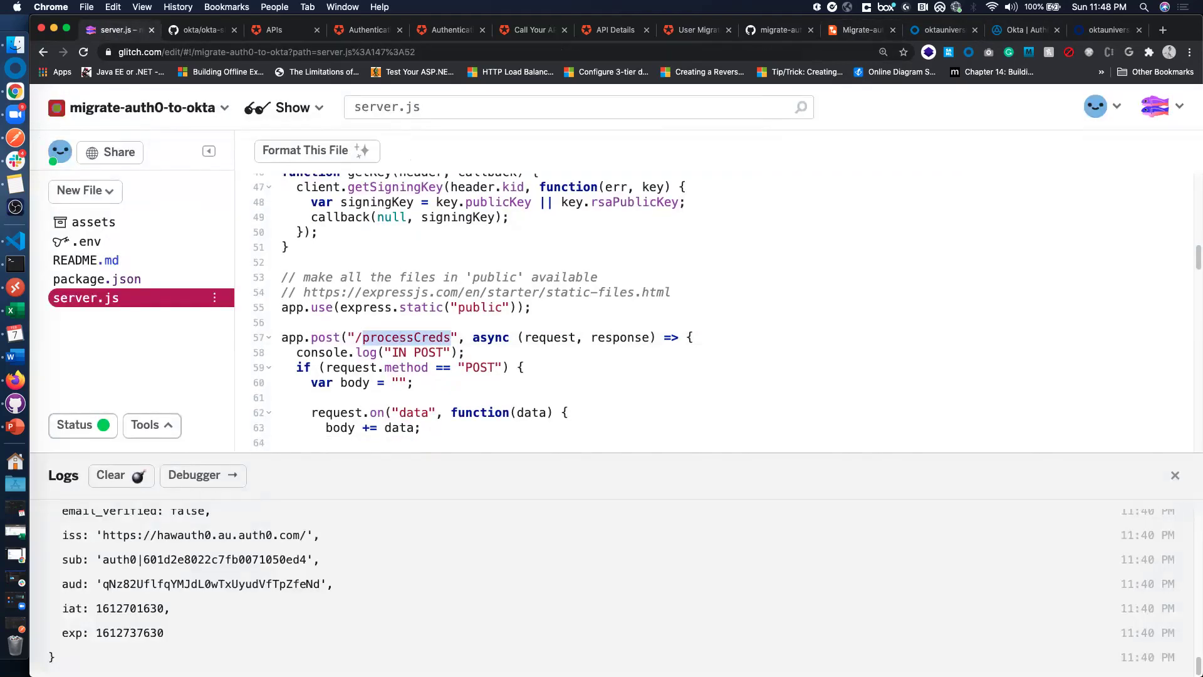
scroll(406, 337, down, 1)
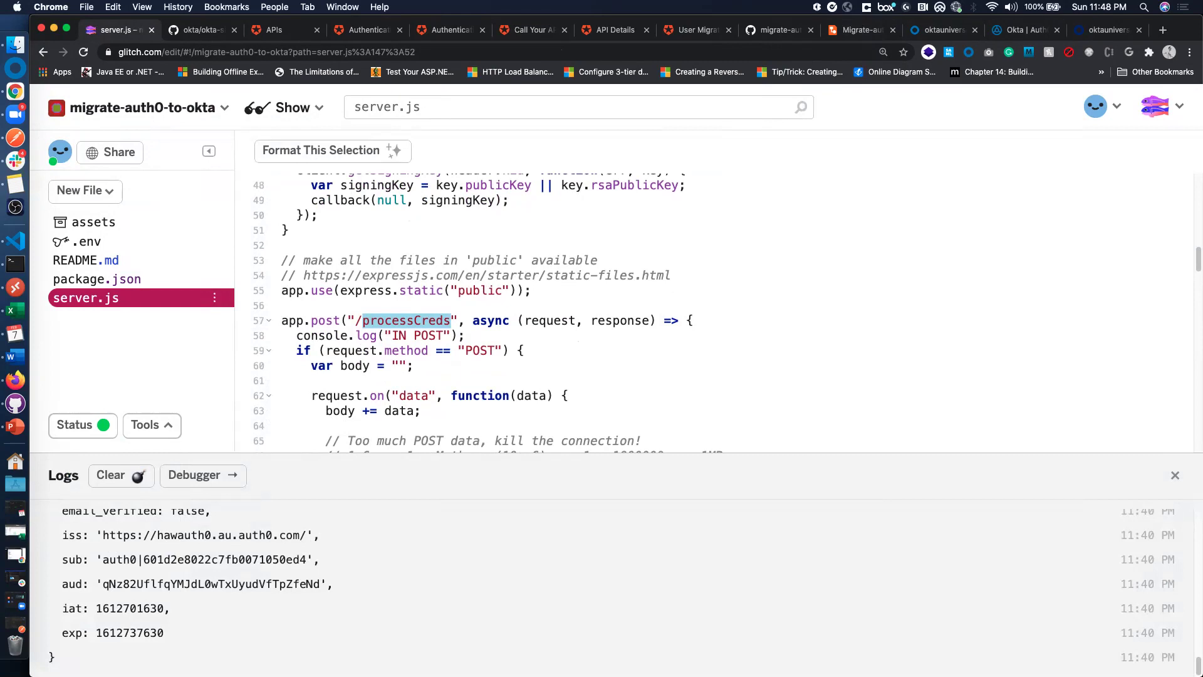
Examine the /processCreds route in server.js: the POST body handling, the Workflows invoke URL, and the migrated True/False responses
scroll(406, 337, down, 5)
double_click(479, 269)
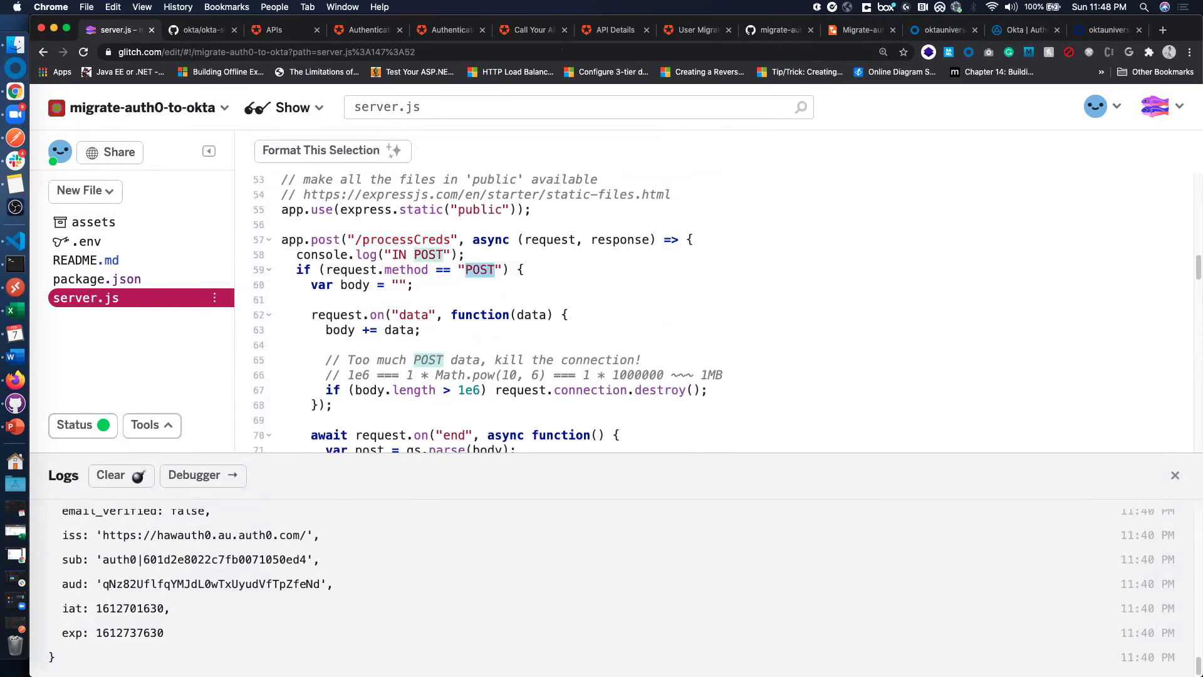
scroll(489, 313, down, 10)
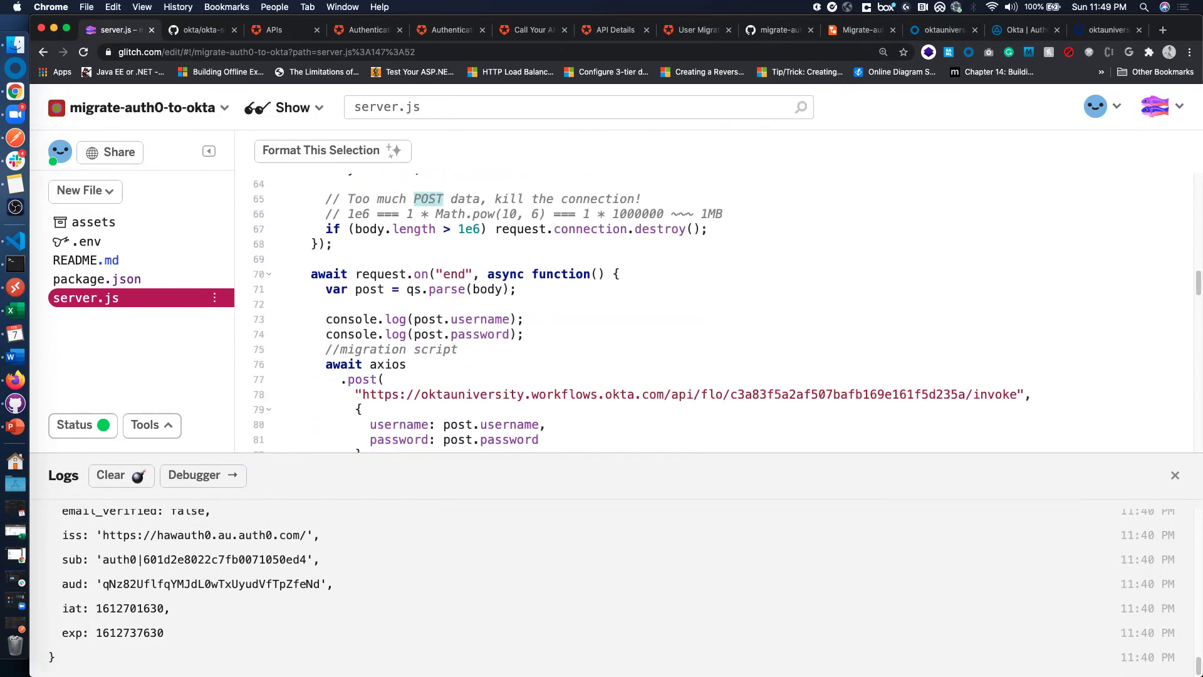
drag(318, 320, 525, 335)
scroll(727, 313, down, 5)
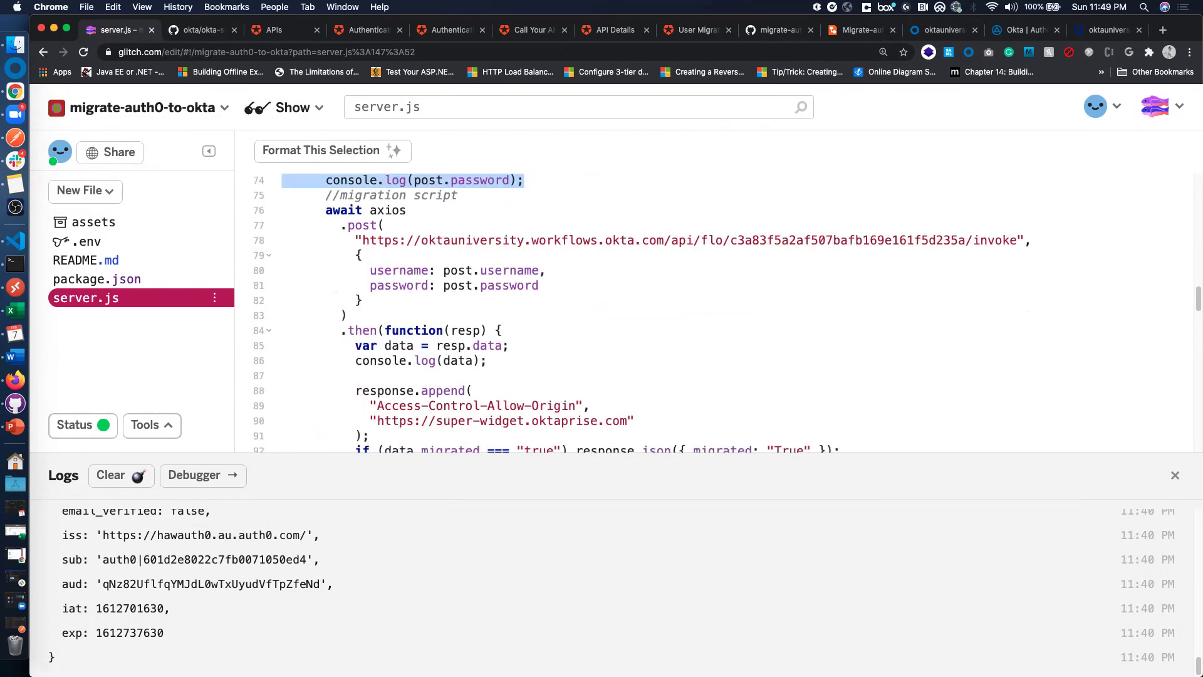
drag(340, 240, 1018, 241)
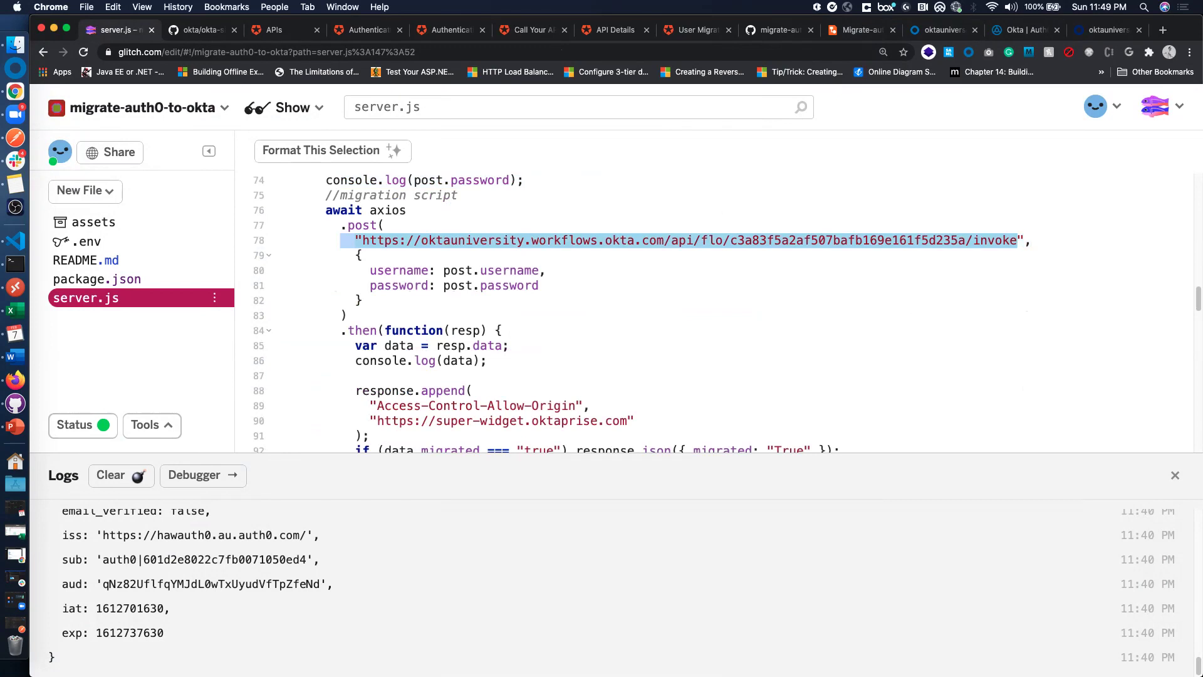
scroll(714, 314, down, 3)
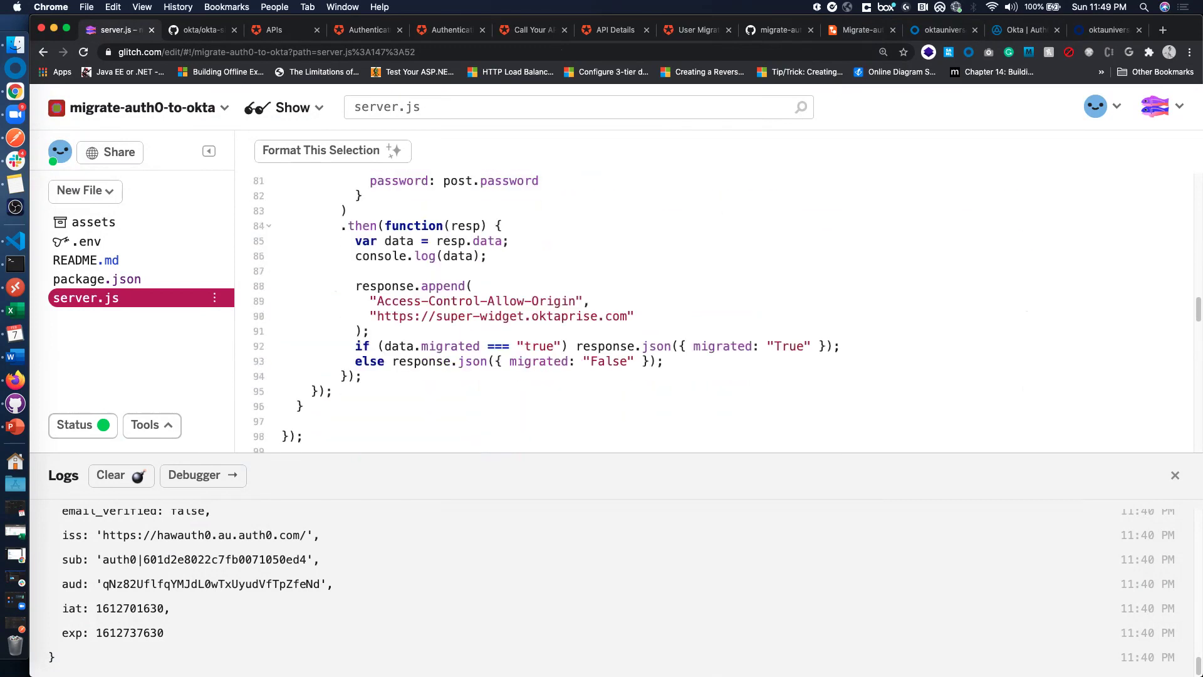
drag(355, 346, 664, 361)
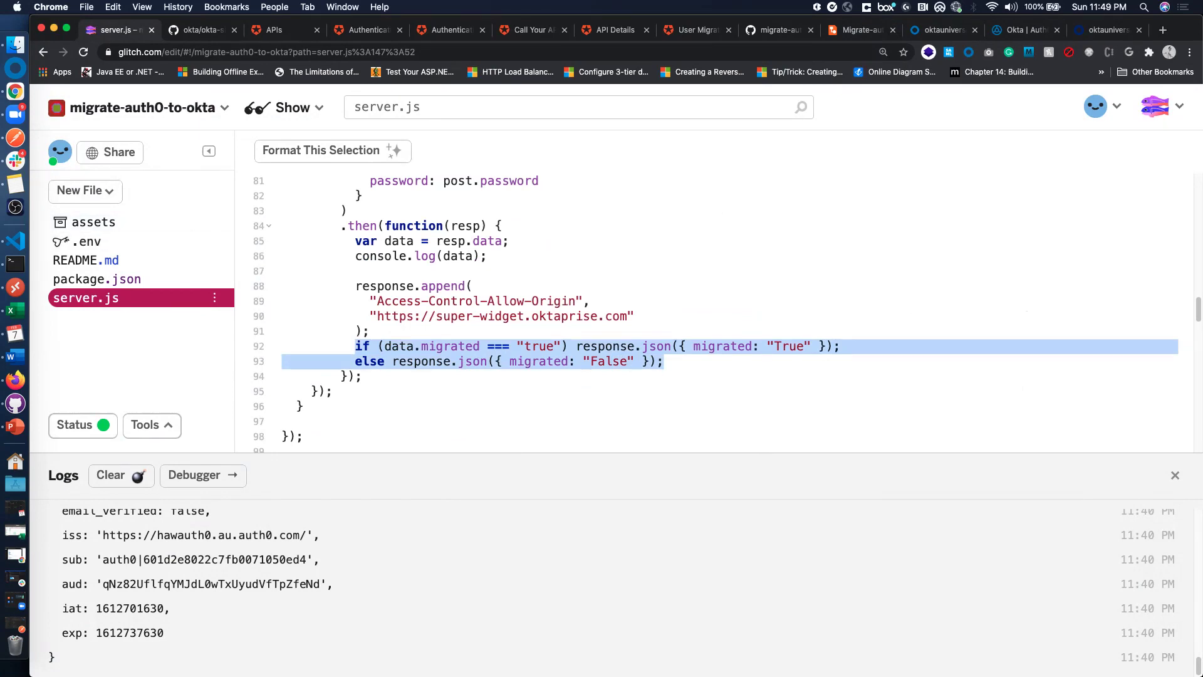
Switch to signInWidgetConfigSample.js in VS Code and examine the processCreds function, its place after authParams and its Glitch /processCreds AJAX call
key(super+Tab)
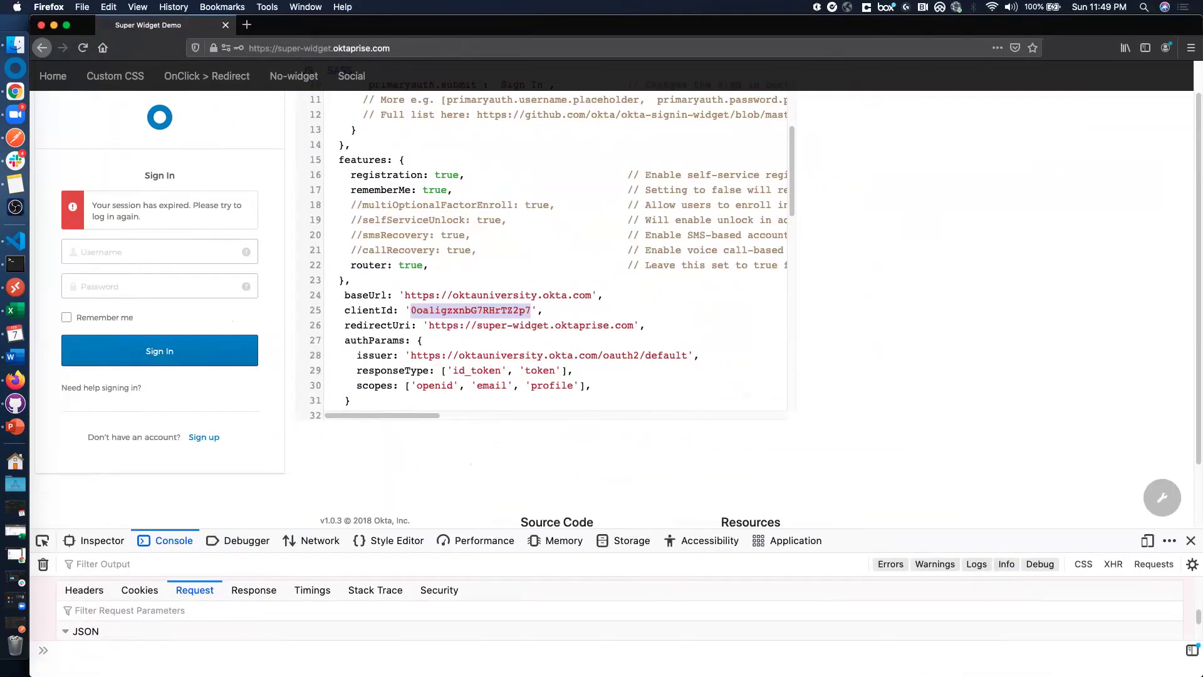
click(15, 240)
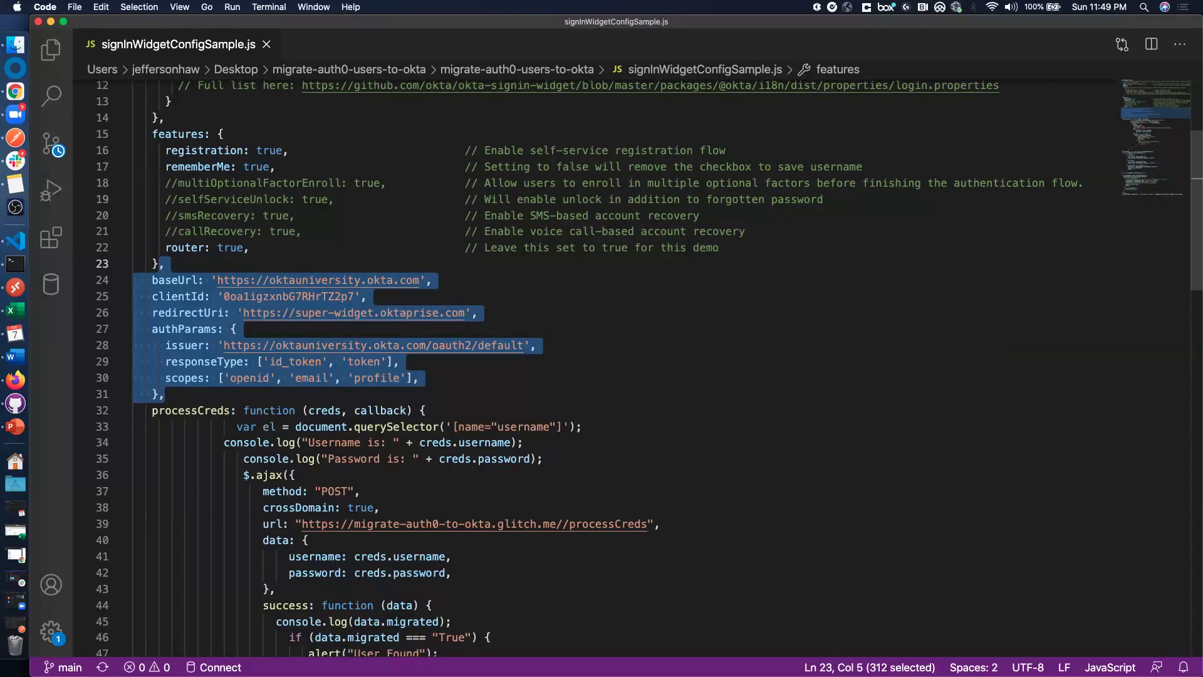
click(233, 329)
scroll(233, 329, down, 5)
scroll(564, 370, up, 1)
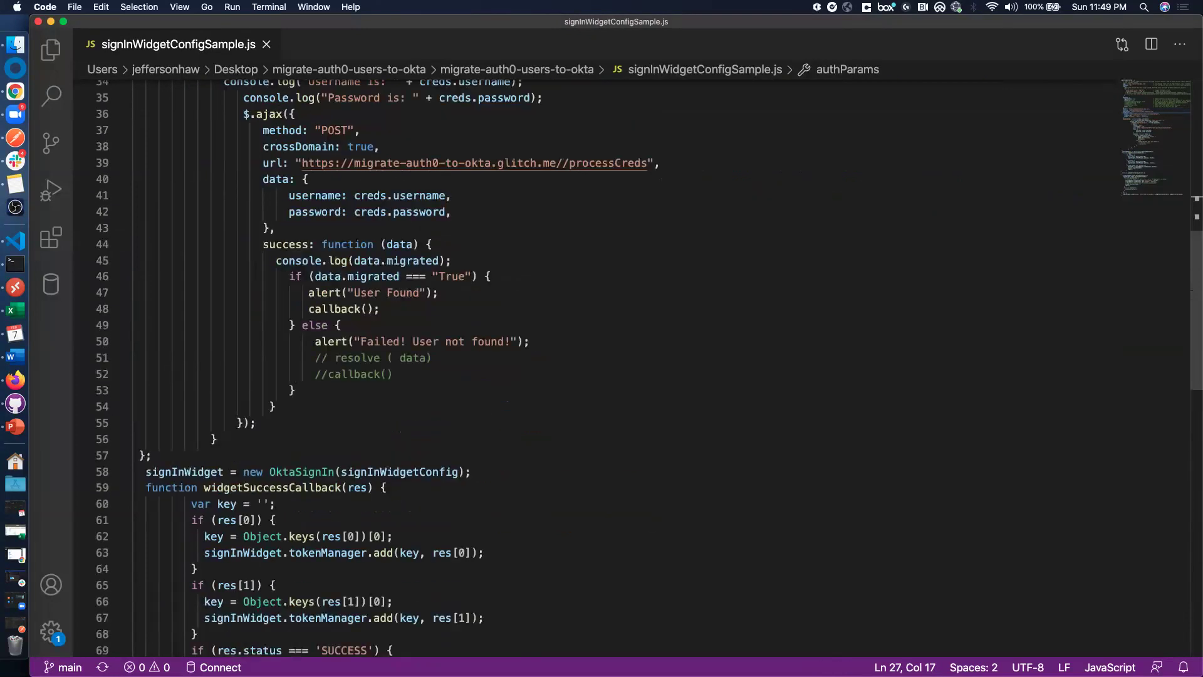
scroll(564, 369, up, 3)
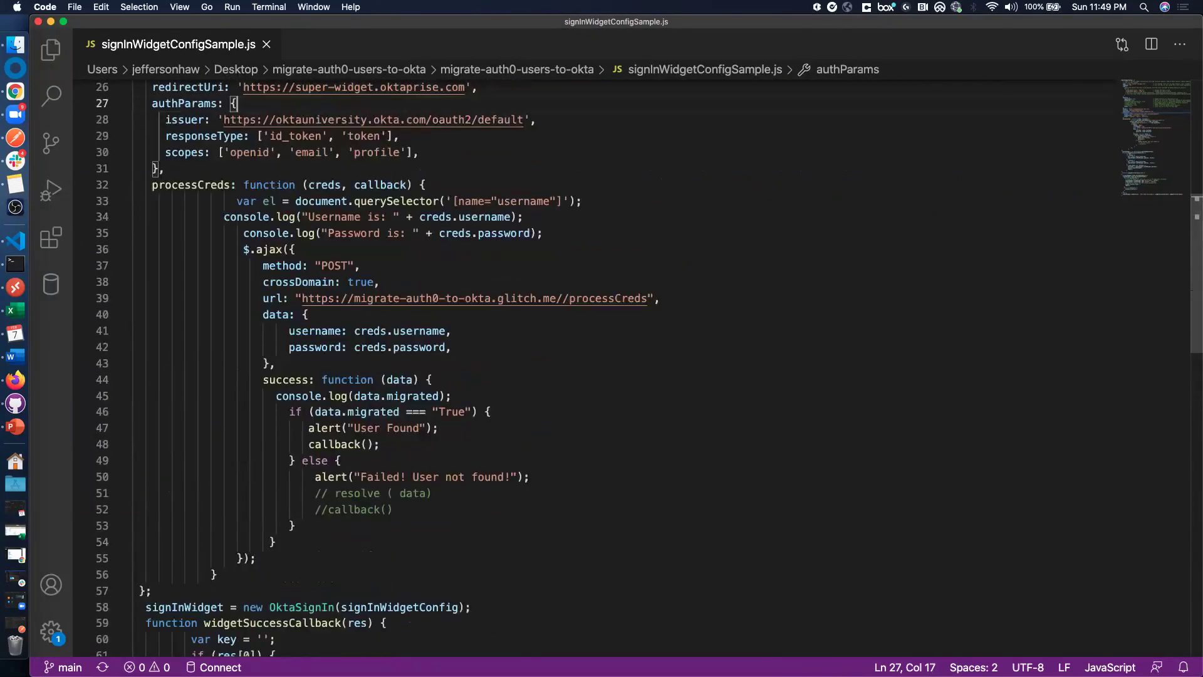
scroll(564, 370, up, 5)
scroll(564, 370, down, 2)
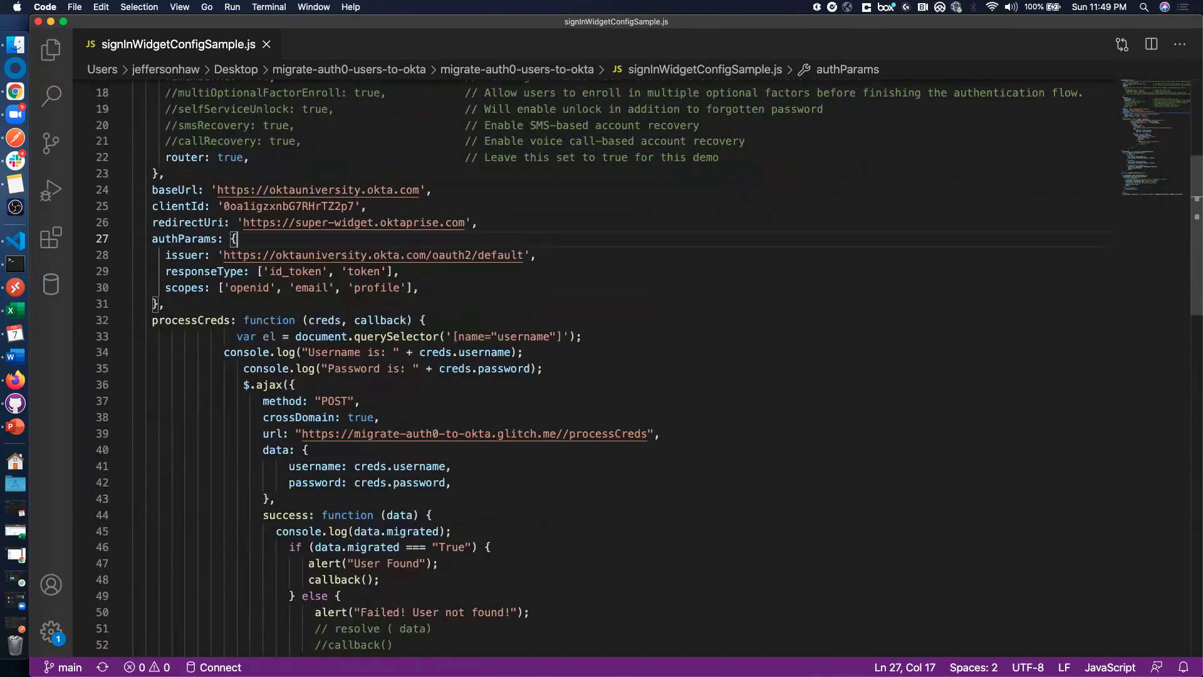
scroll(564, 370, down, 2)
drag(144, 230, 426, 230)
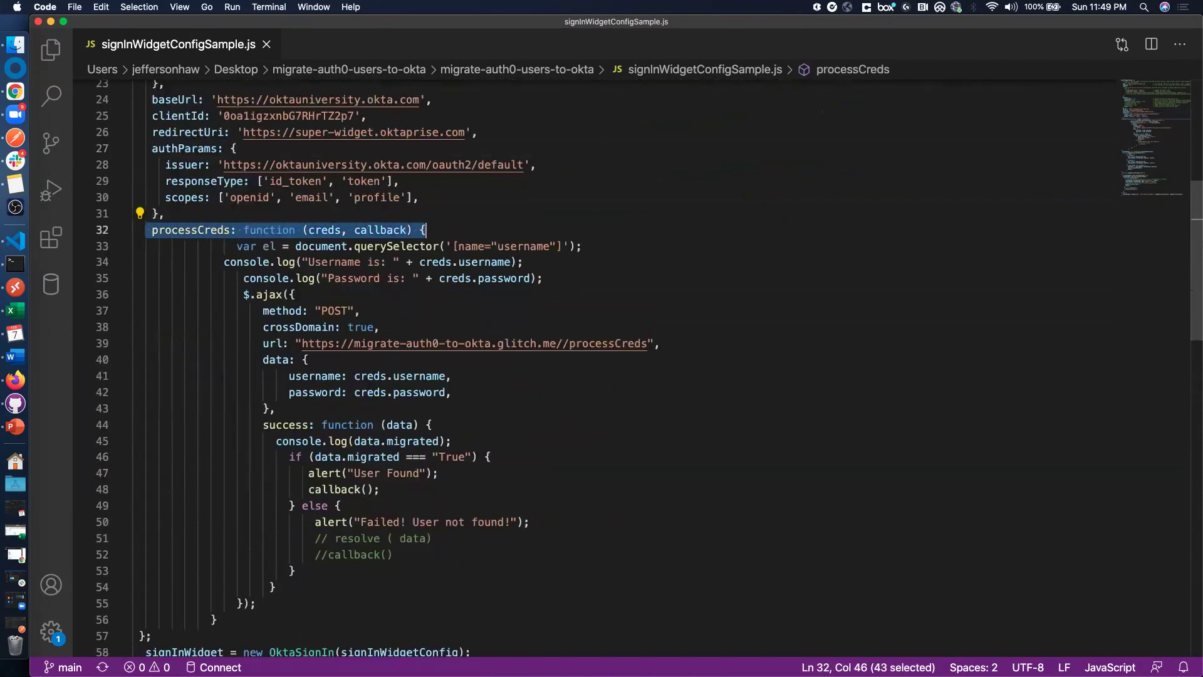
scroll(563, 370, up, 8)
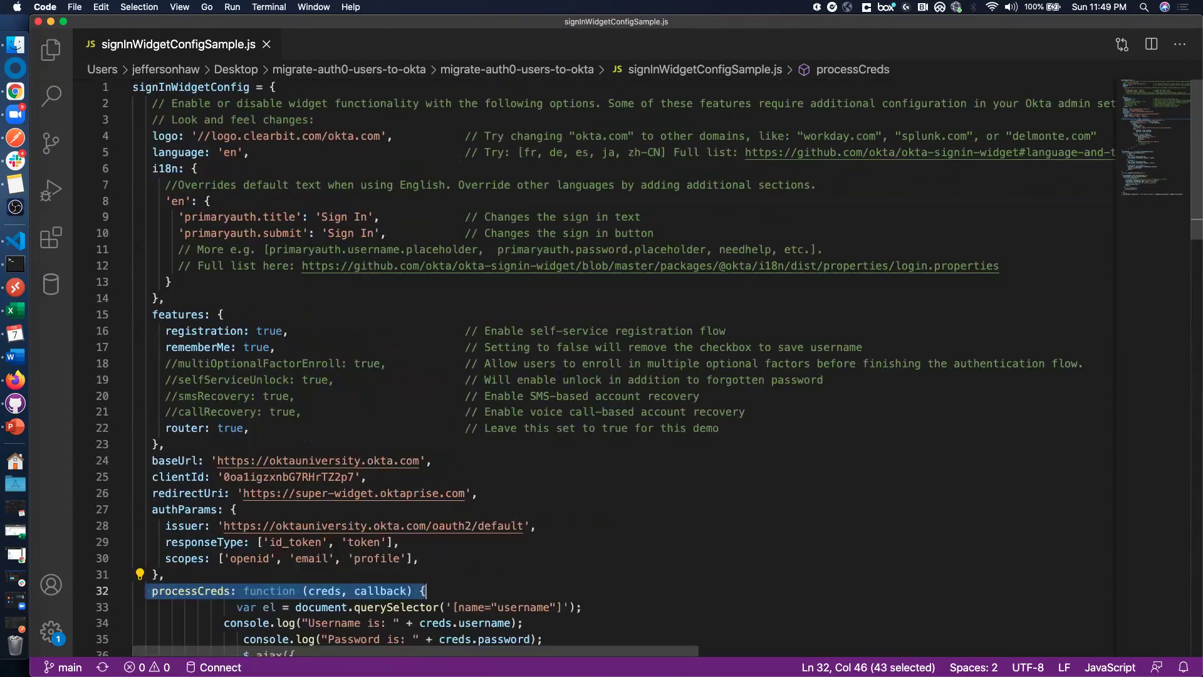
scroll(564, 369, down, 6)
scroll(564, 369, down, 3)
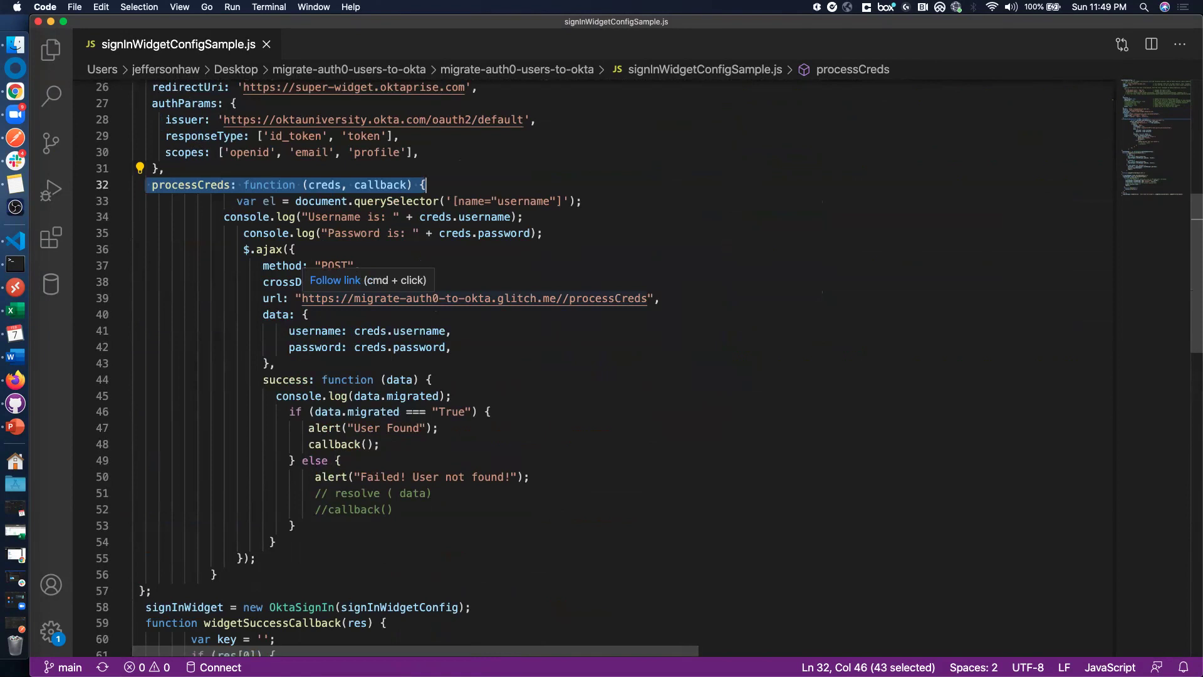
Check the success handler's migrated "True" condition, its callback call, and the "Failed! User not found!" alert in the else branch
double_click(451, 411)
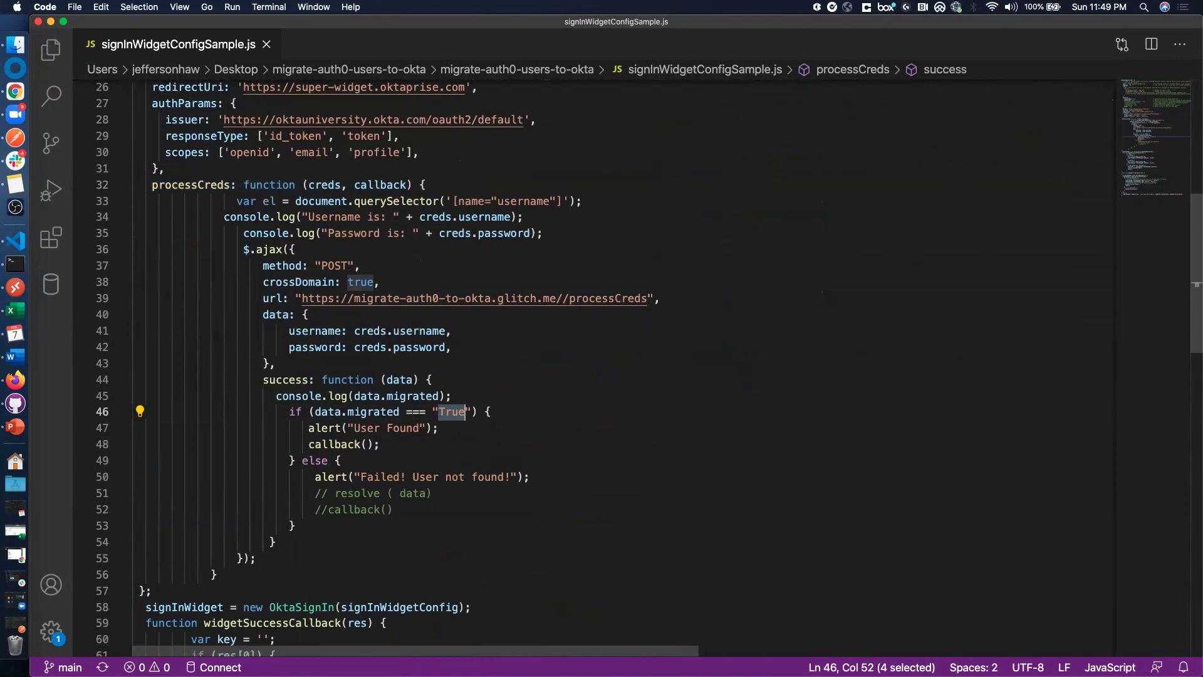
double_click(334, 444)
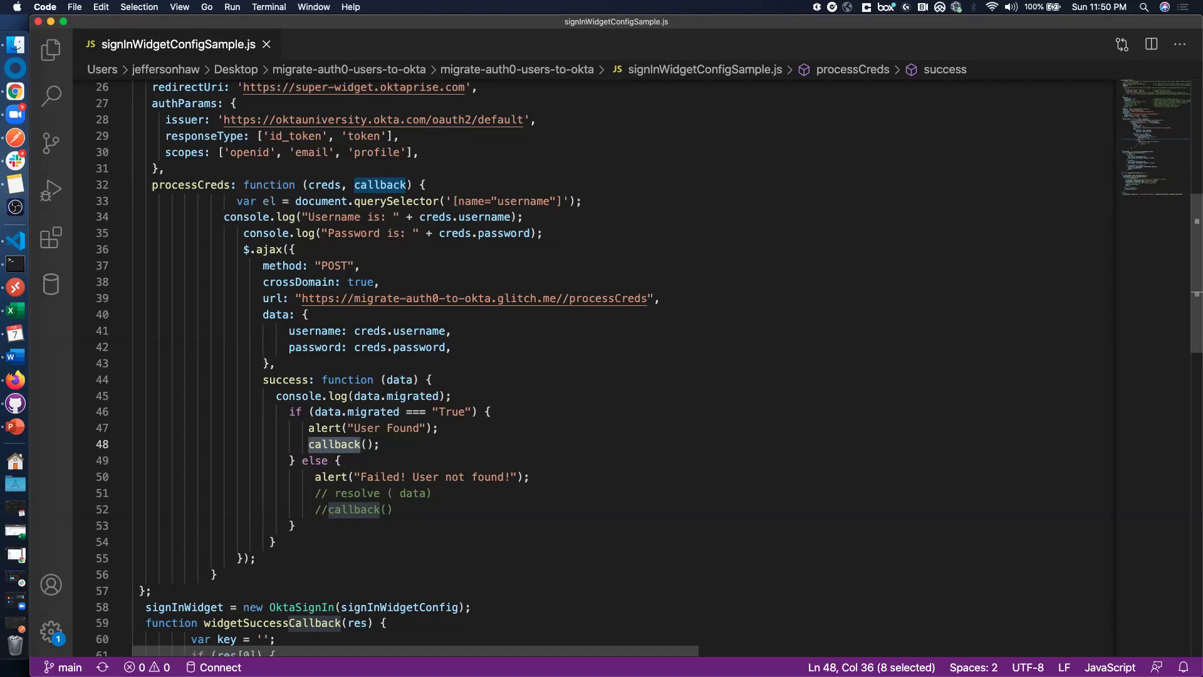
mouse_move(329, 477)
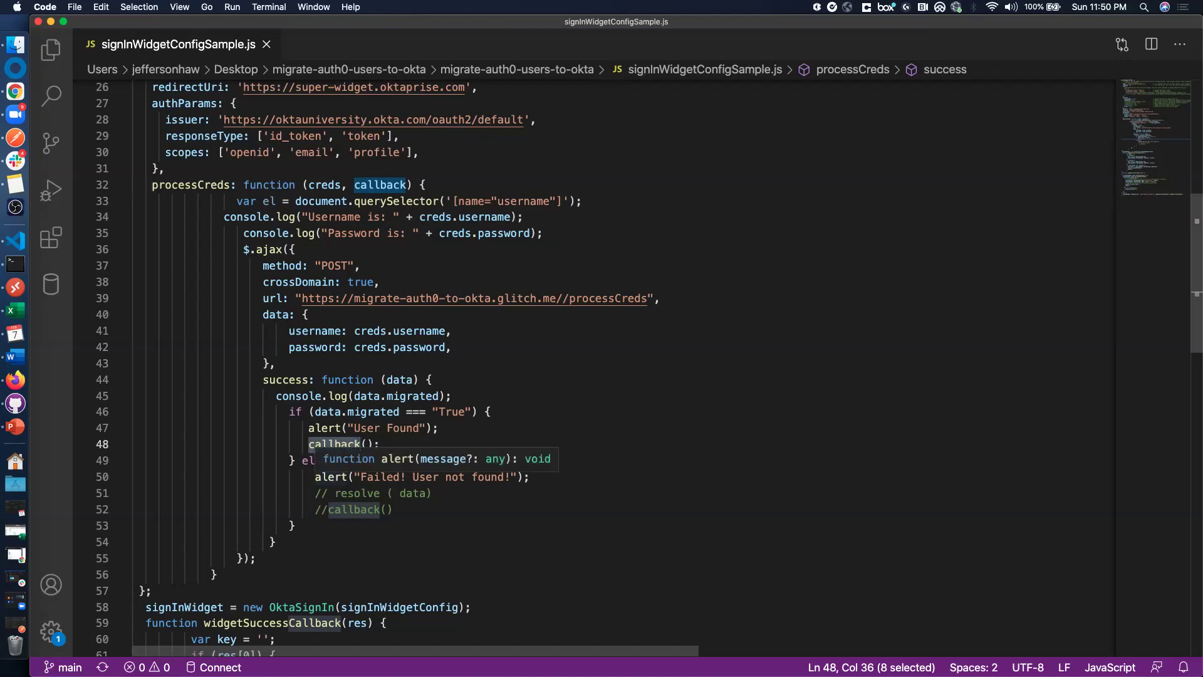
drag(308, 477, 530, 477)
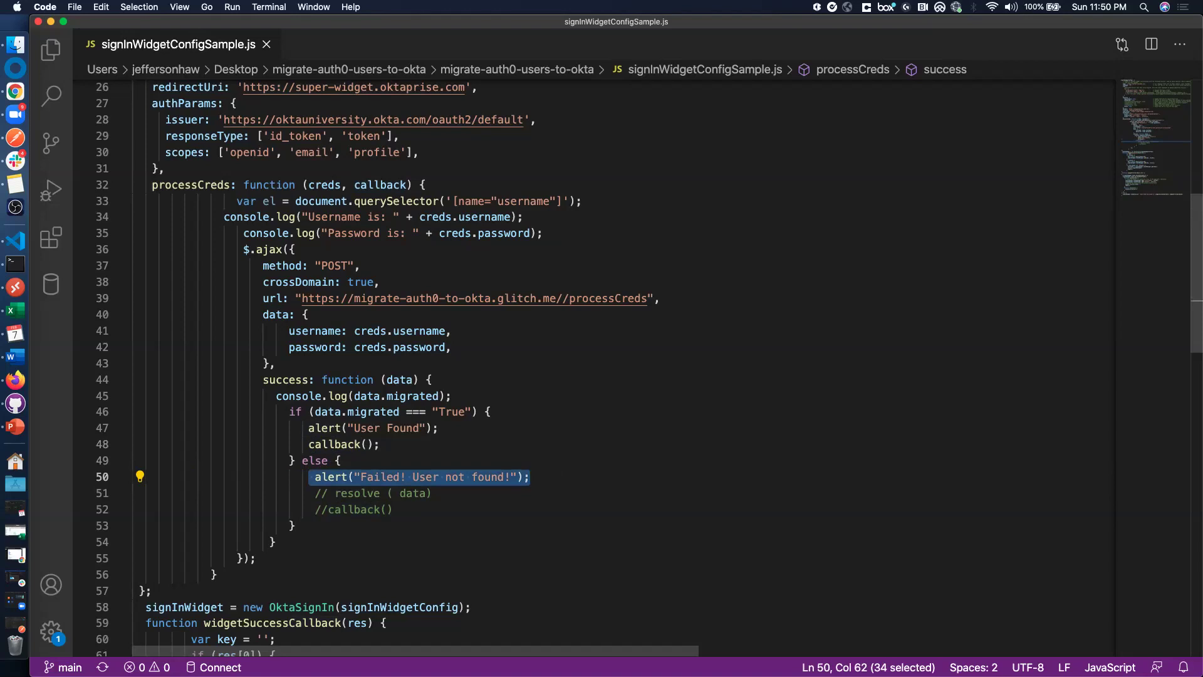
click(342, 460)
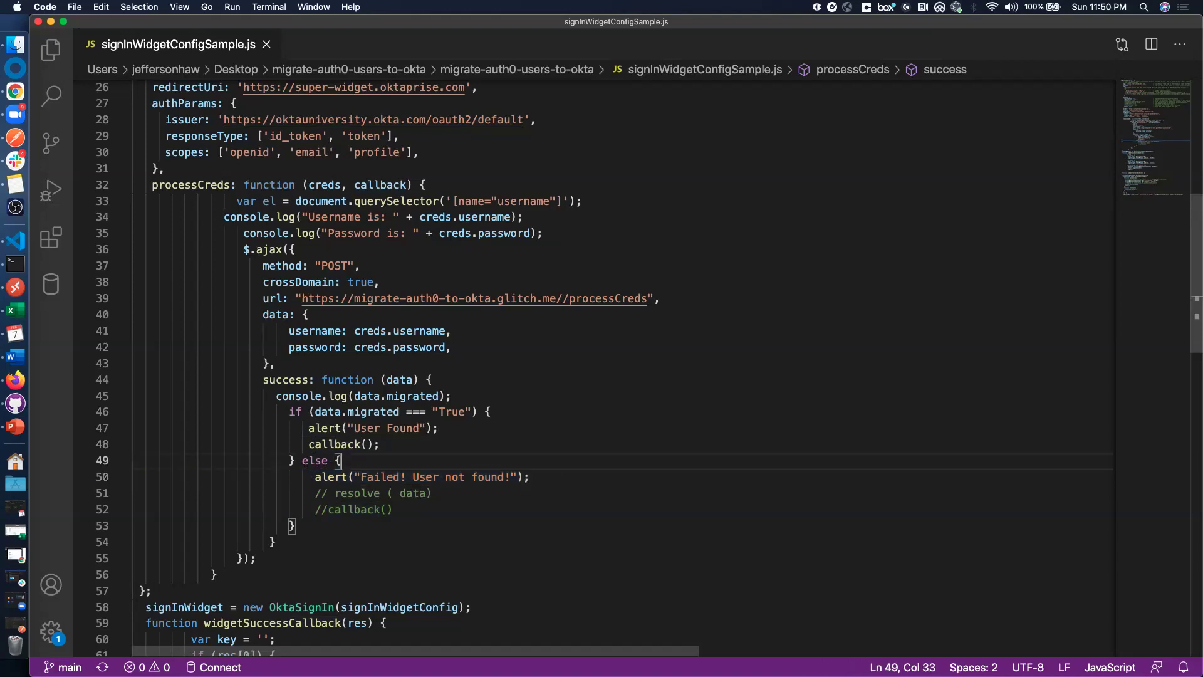
double_click(412, 493)
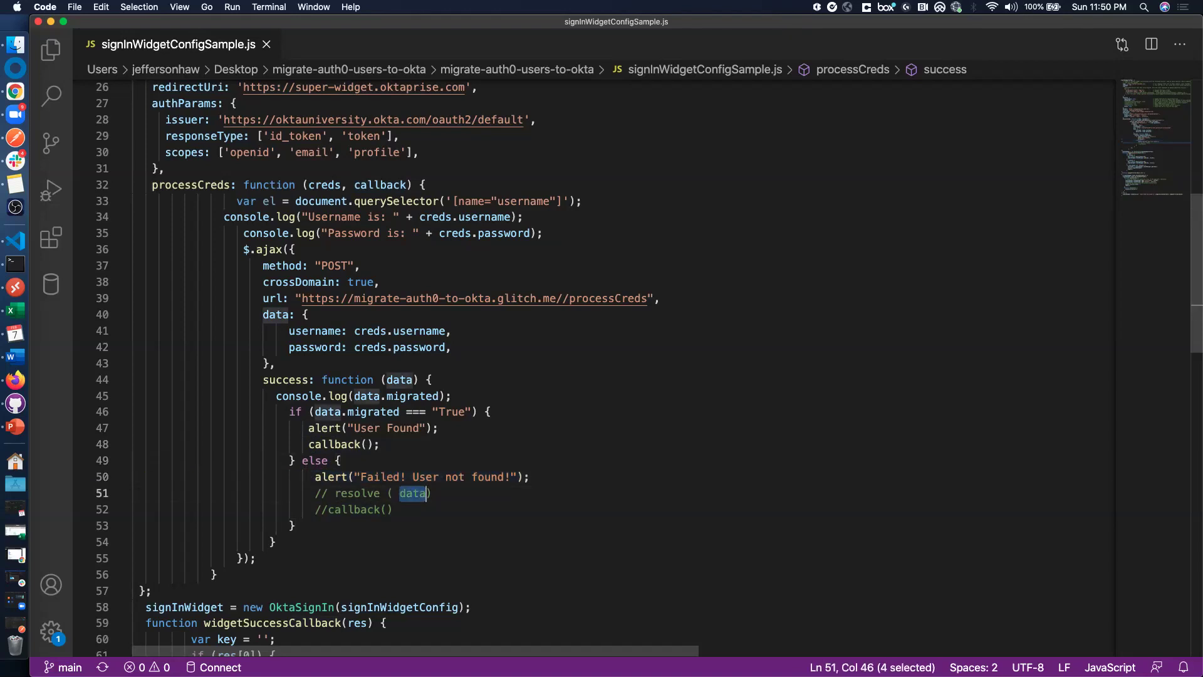
Copy the entire signInWidgetConfigSample.js code and replace the JS configuration on the Super Widget Demo page in Firefox with it
key(super+a)
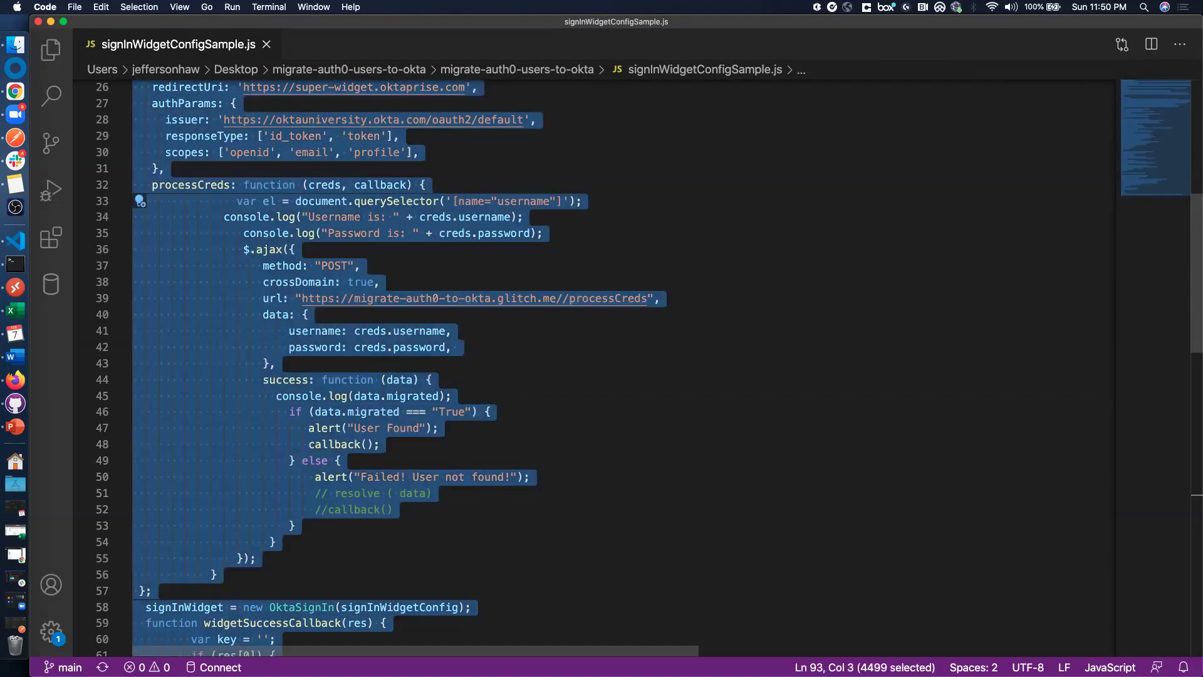
mouse_move(502, 21)
mouse_down()
mouse_move(1019, 87)
mouse_move(1202, 94)
mouse_move(610, 44)
mouse_move(485, 77)
mouse_move(502, 21)
mouse_up()
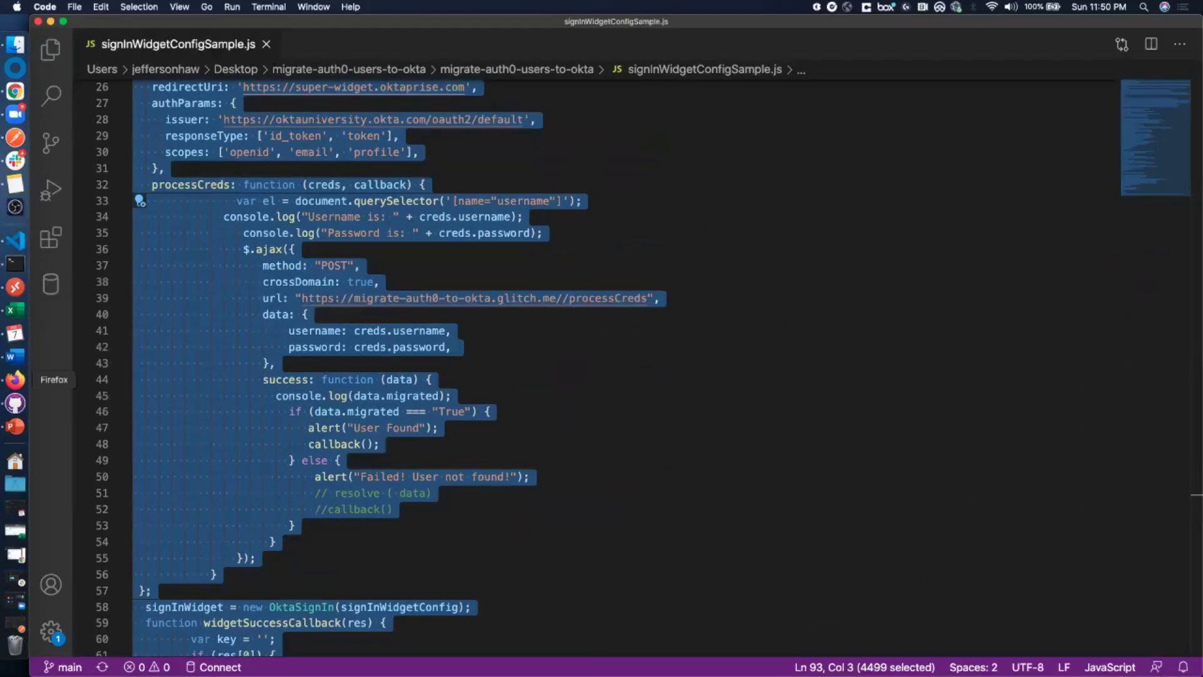
click(15, 380)
scroll(410, 173, up, 5)
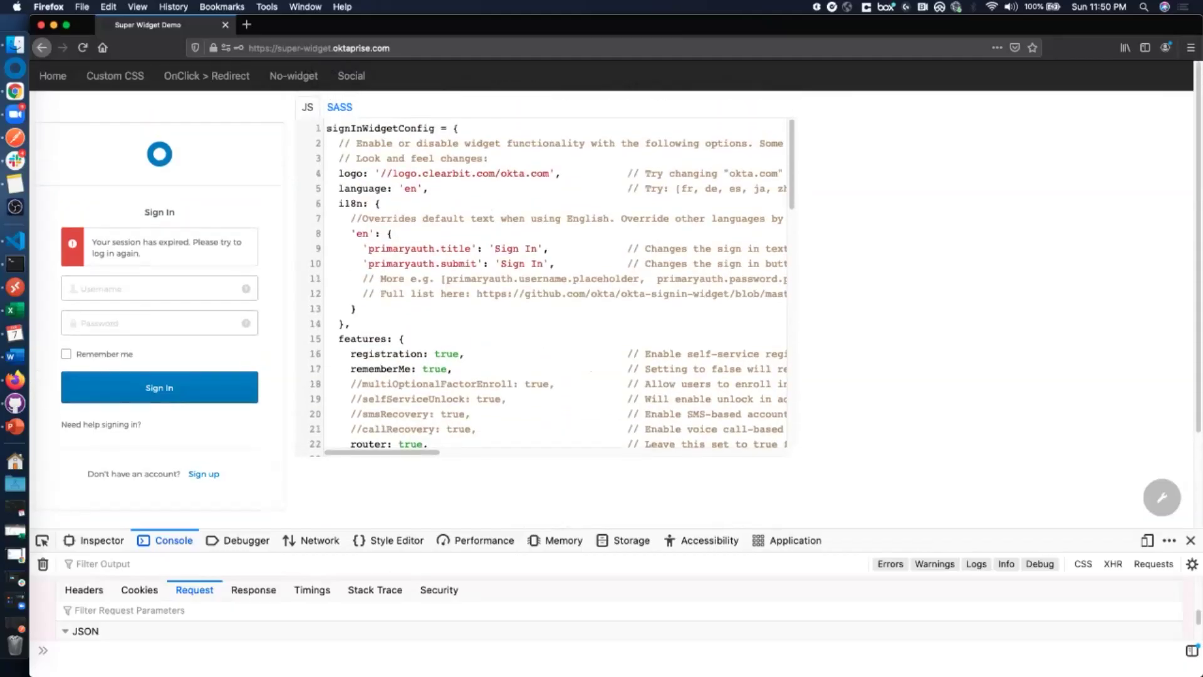
key(ctrl+a)
key(ctrl+v)
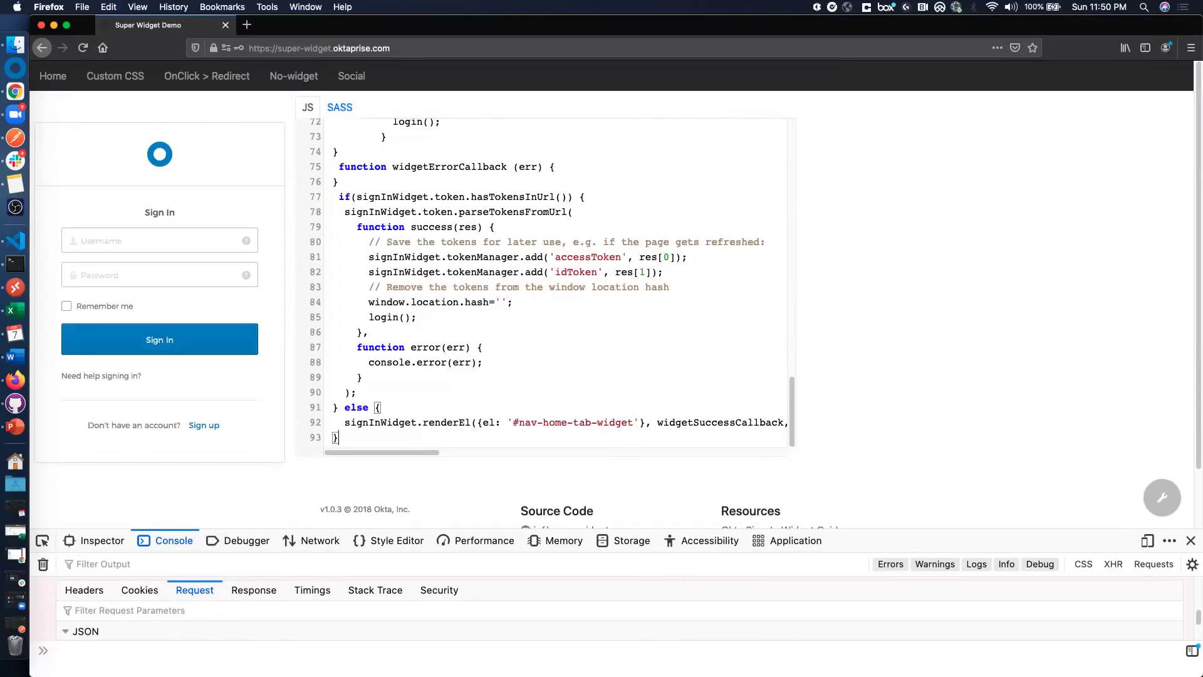
Return to the server.js window in Chrome and open the Users list under User Management in the Auth0 dashboard
right_click(15, 92)
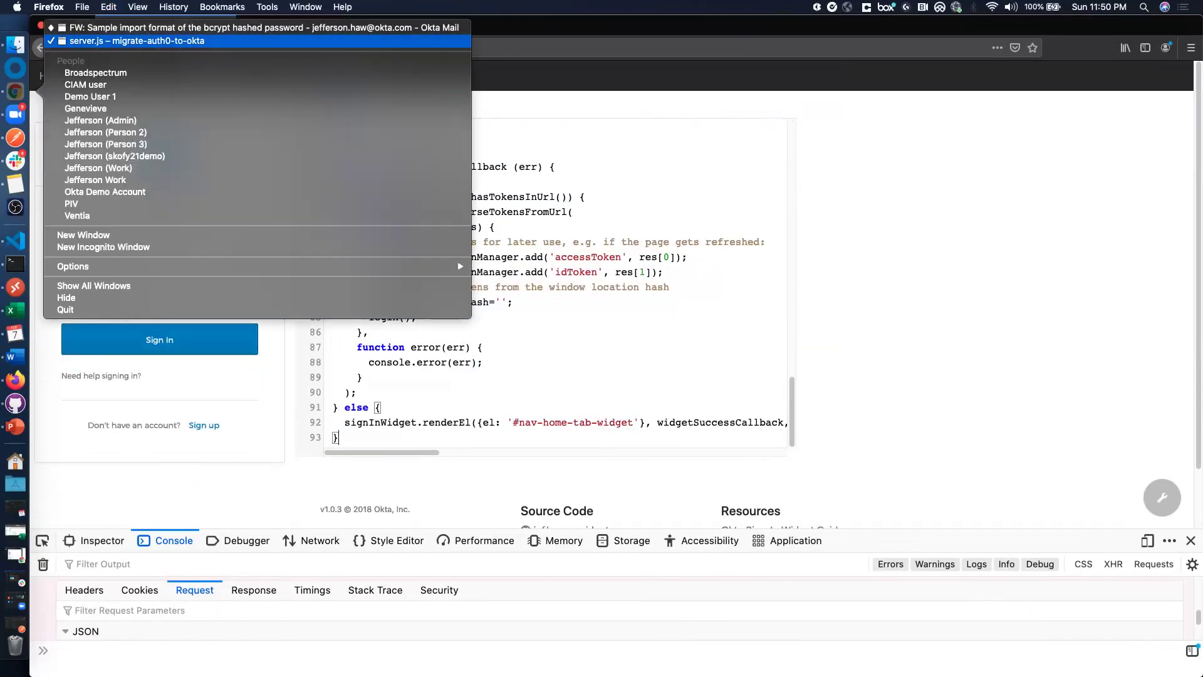
click(94, 42)
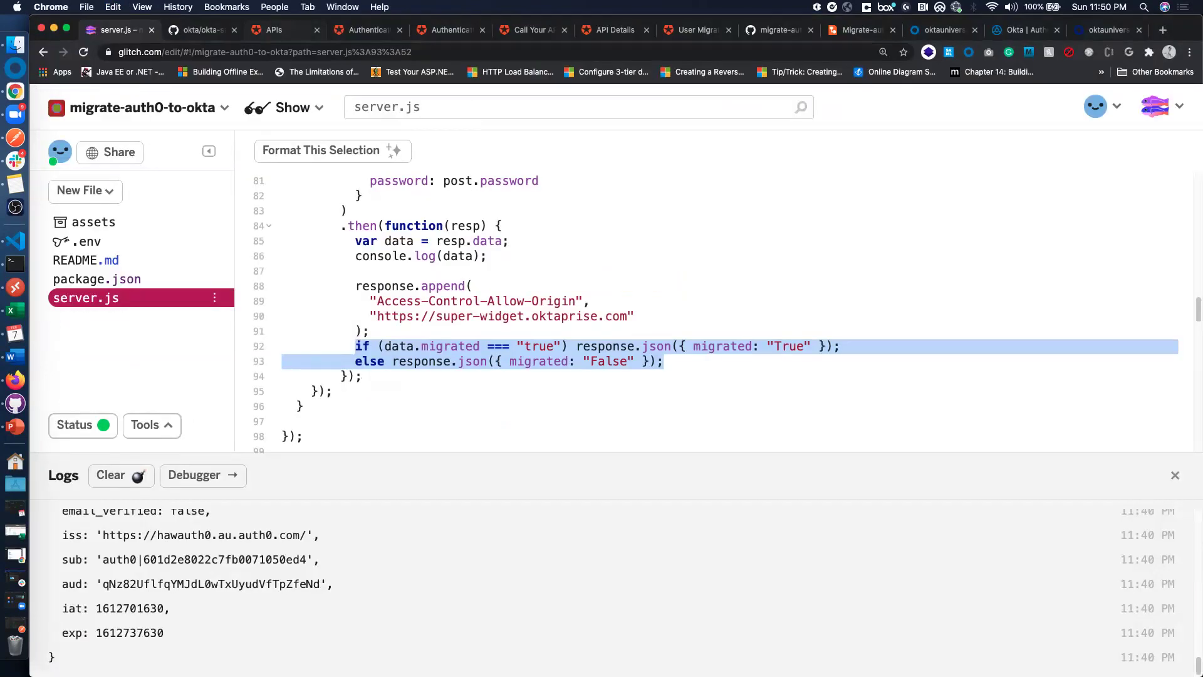
click(276, 29)
click(87, 230)
click(65, 205)
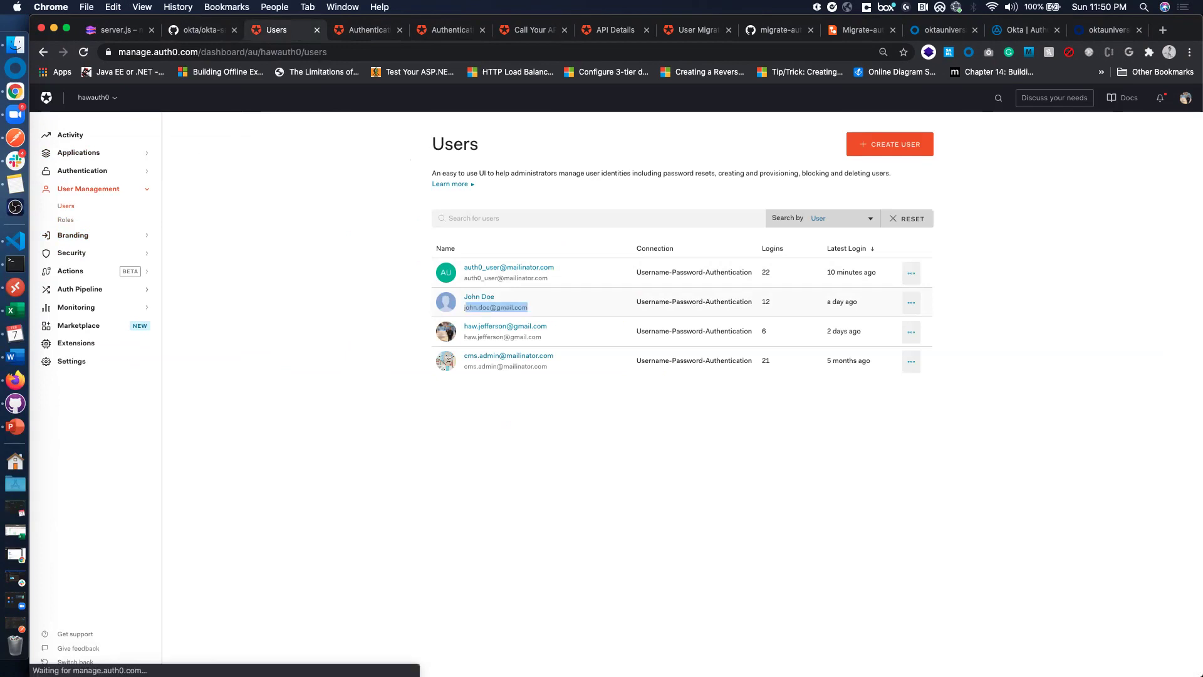
Open the details of the second user in the Auth0 list and review the profile, metadata and identity provider attributes
click(495, 307)
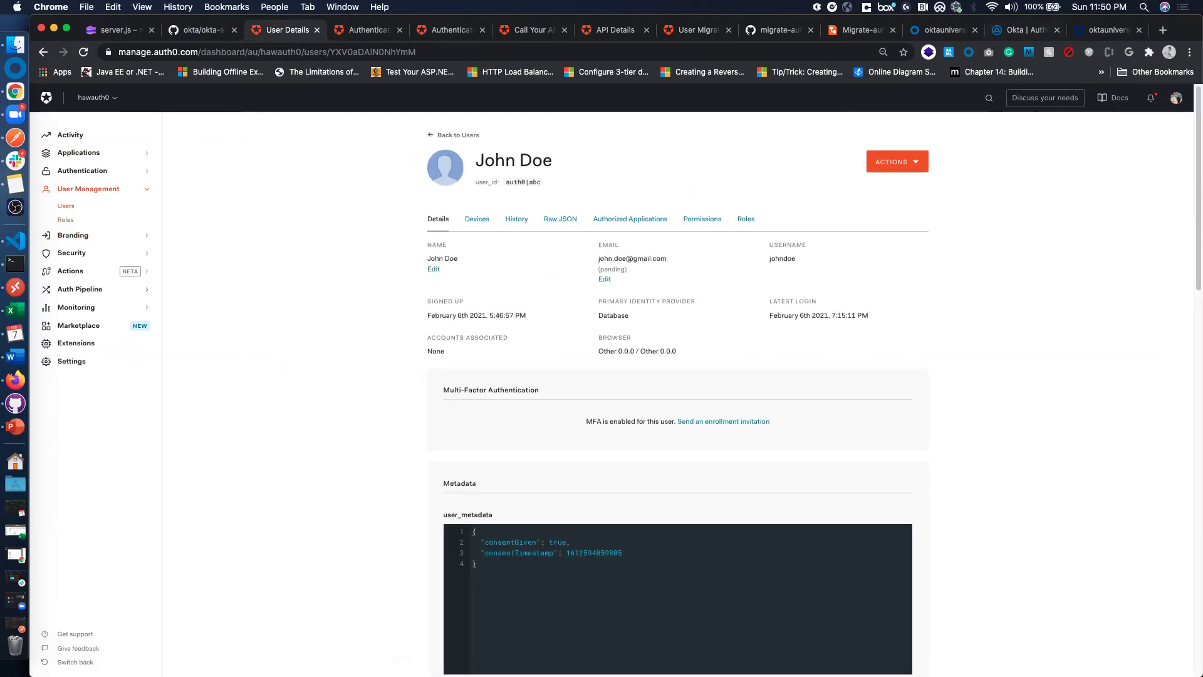
scroll(677, 388, down, 10)
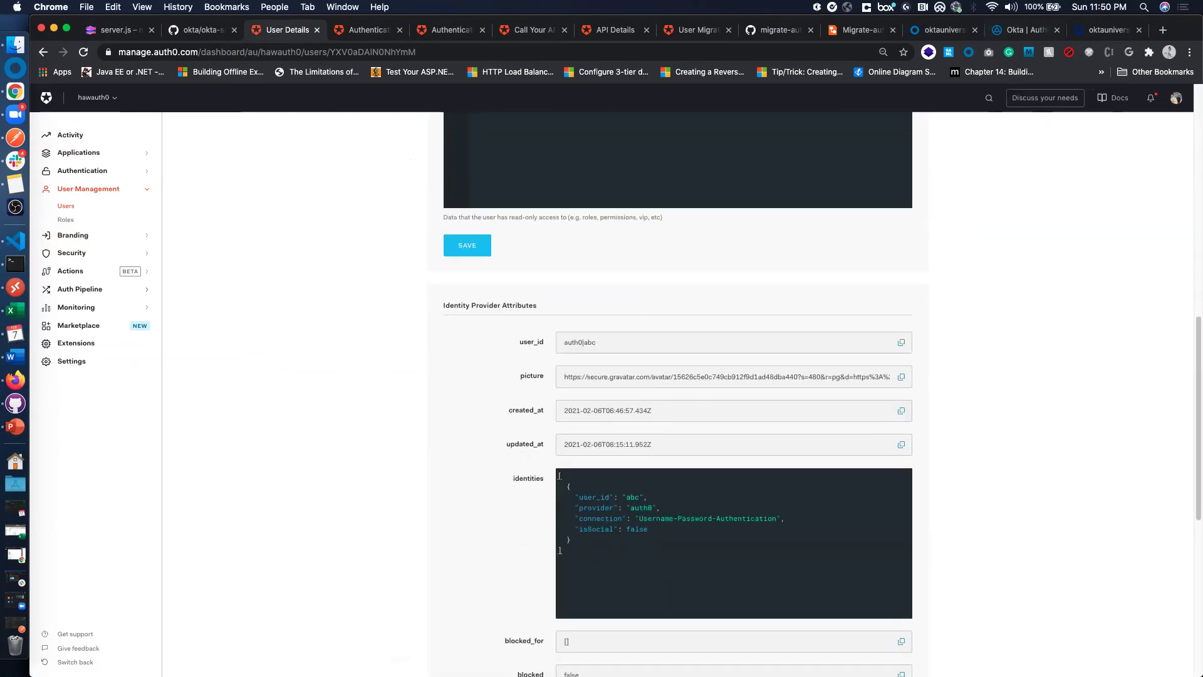
scroll(677, 388, down, 5)
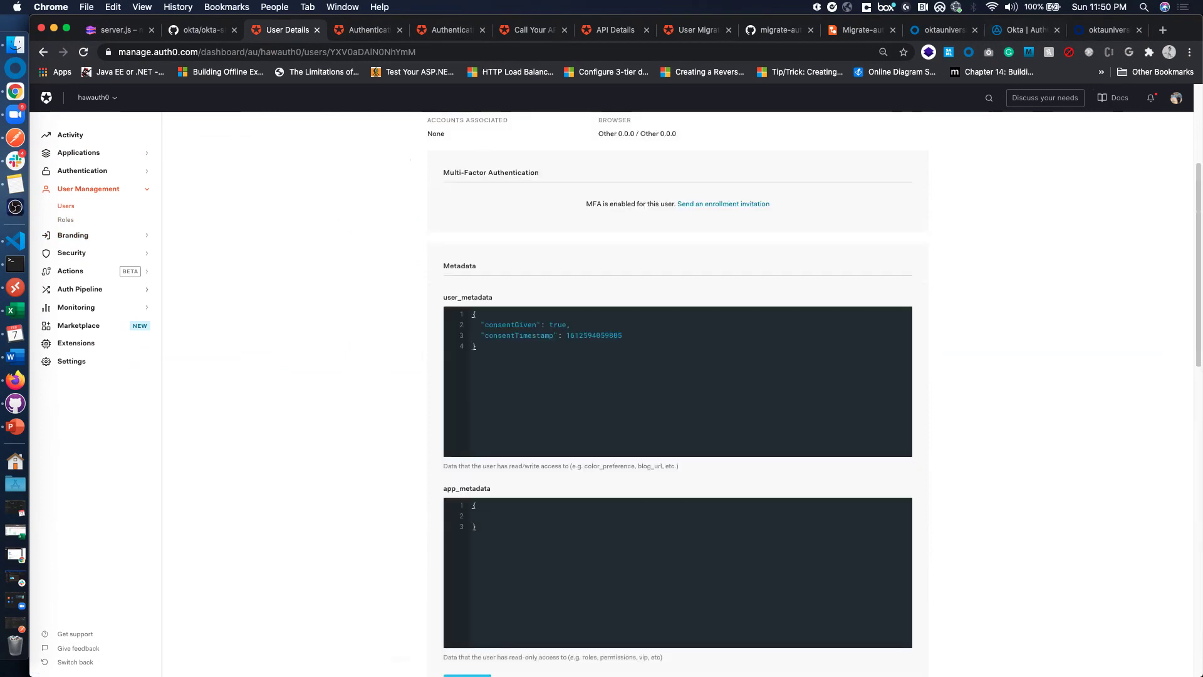
scroll(676, 376, up, 4)
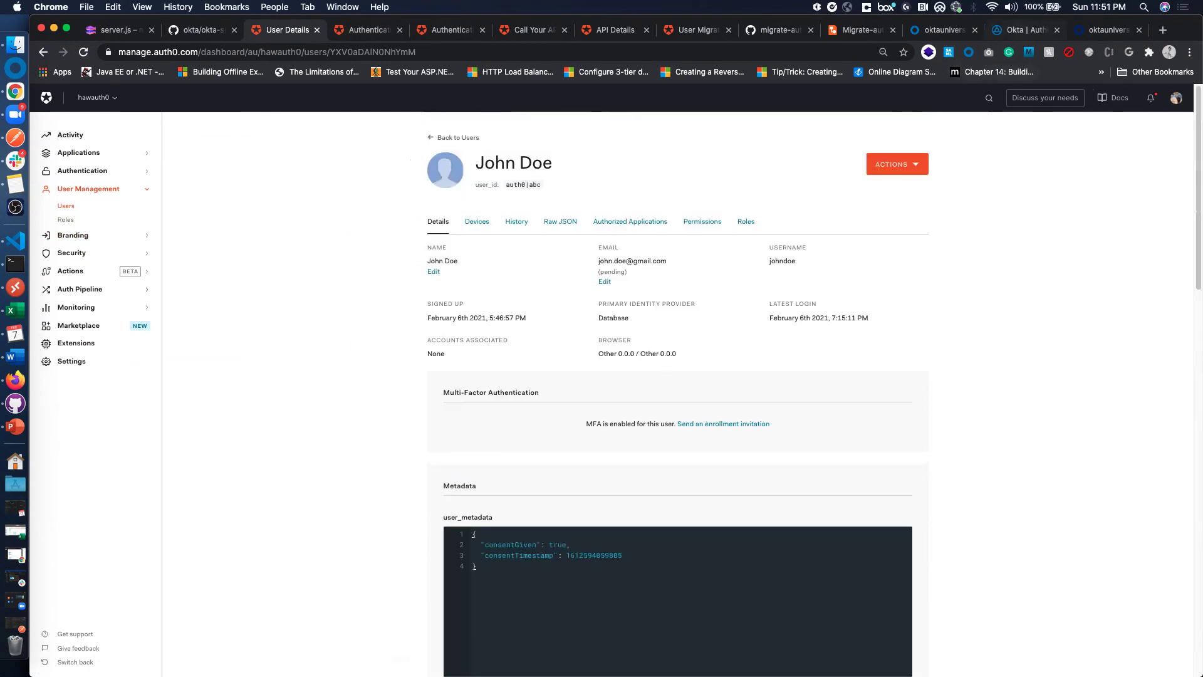
Switch to the oktauniversity Okta home page, enter the admin console and open the People directory
click(940, 30)
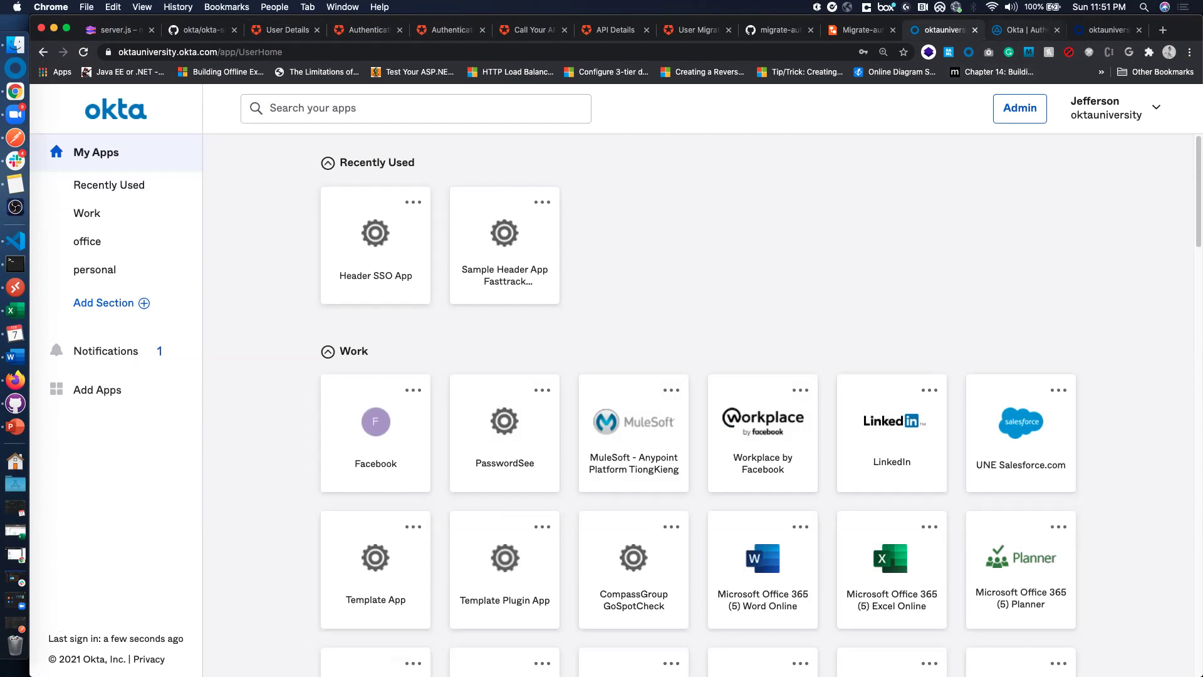
click(1019, 107)
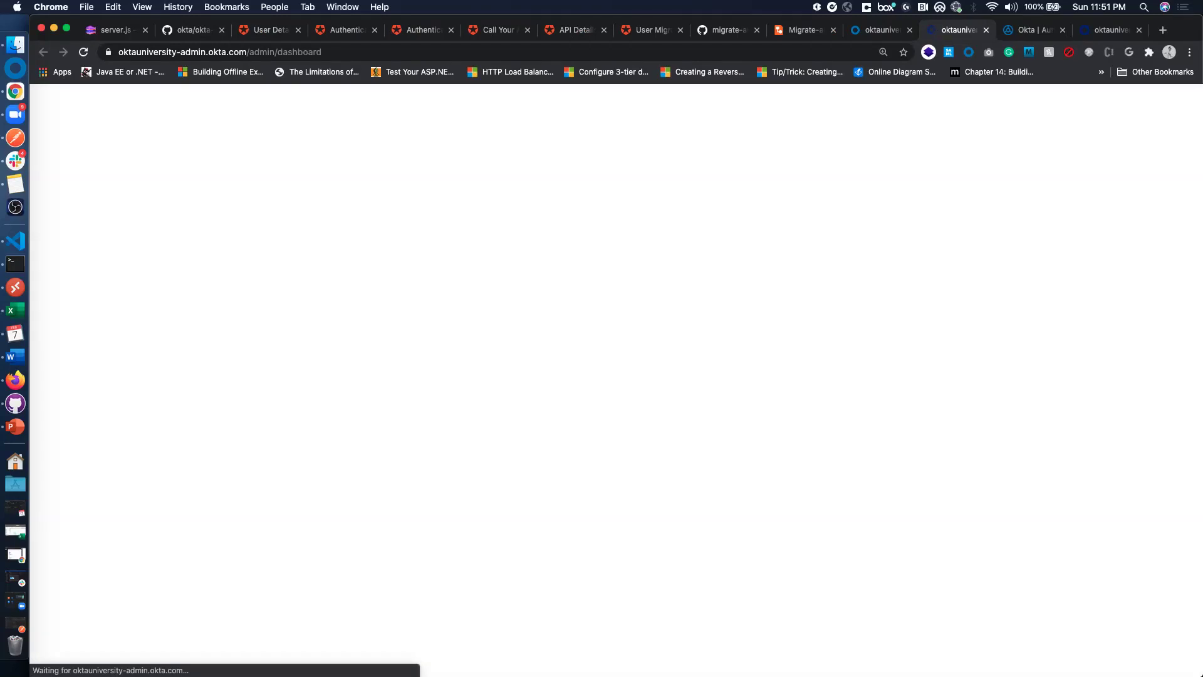
click(68, 343)
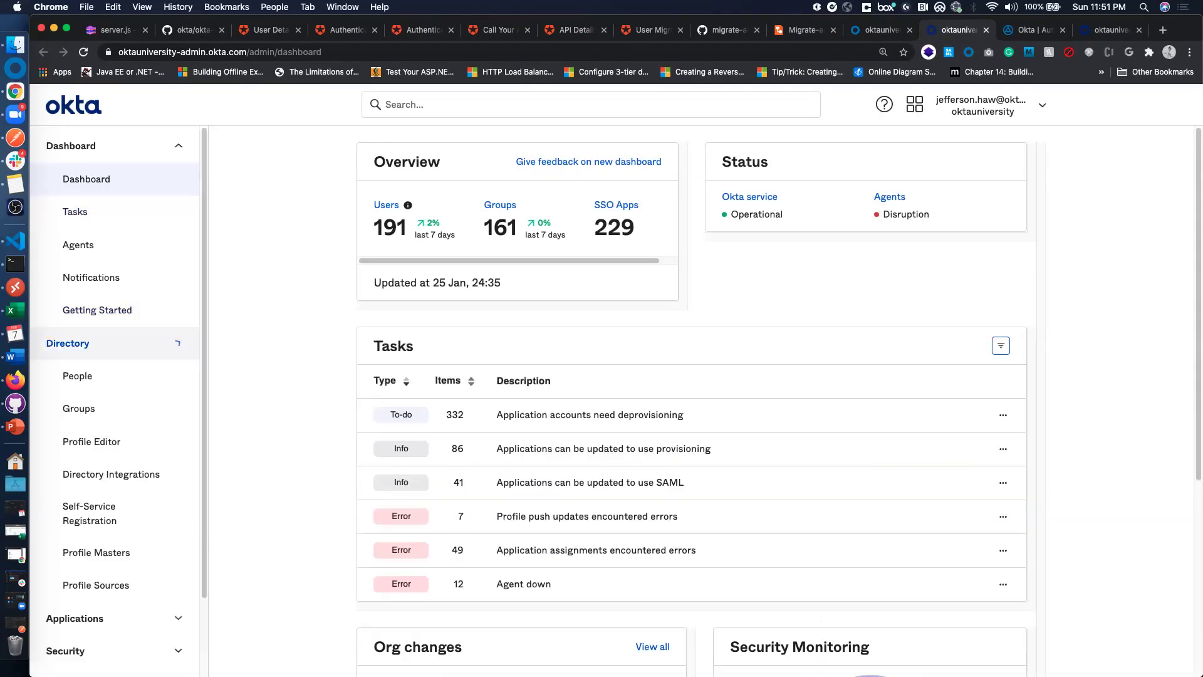
click(77, 375)
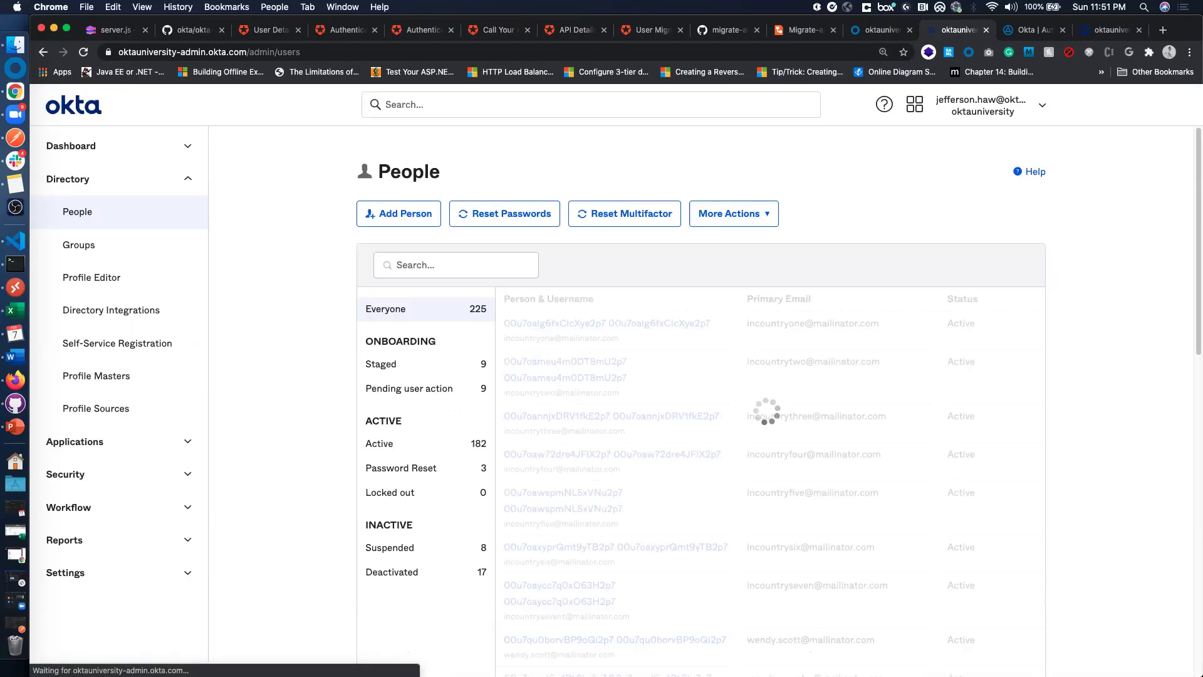
Search the Okta People directory for the Auth0 user's username
text(johndoe)
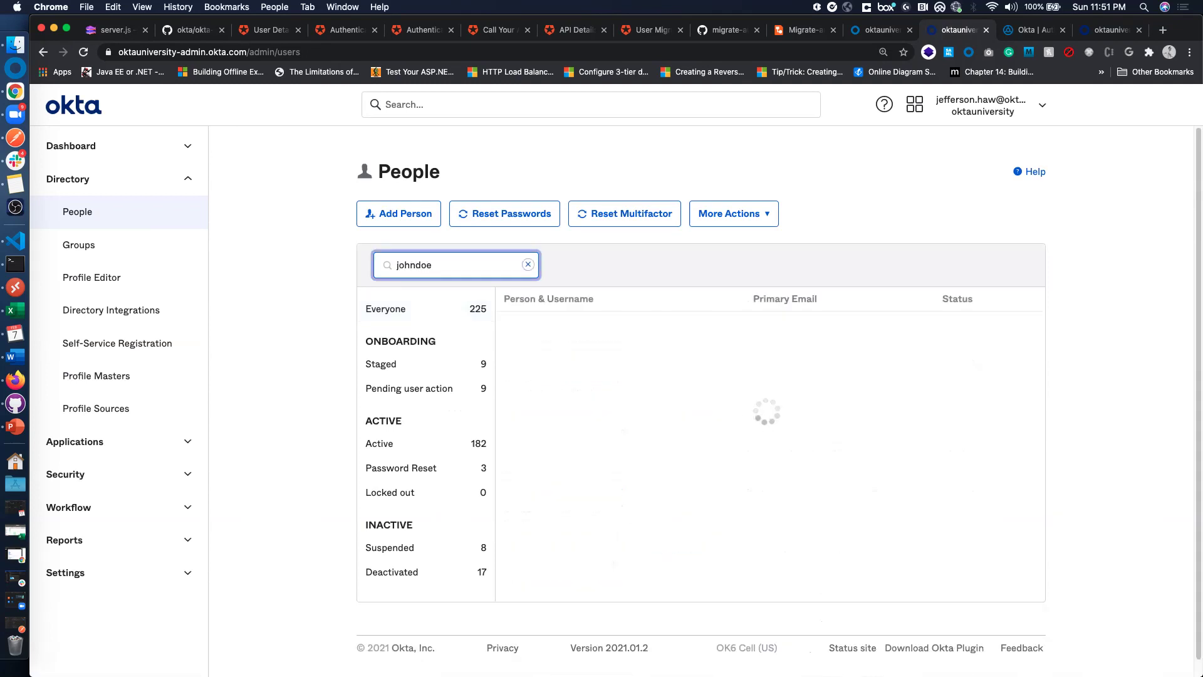
key(super+a)
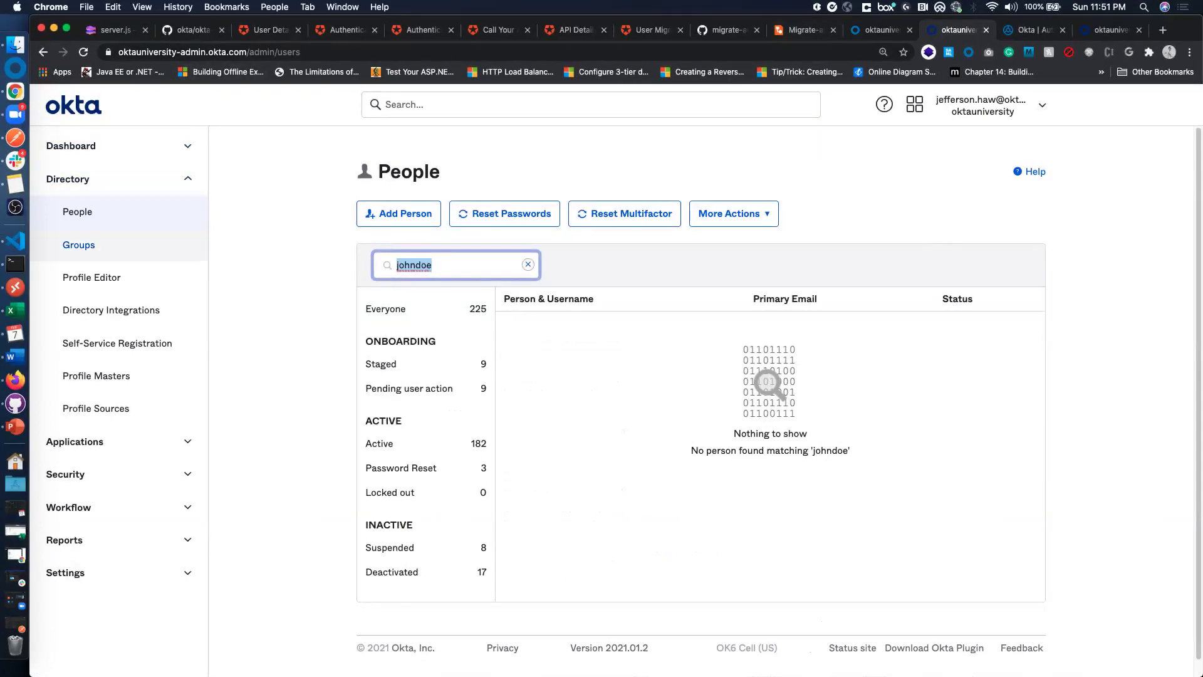
Switch to the Super Widget Demo page in Firefox and enter the Auth0 user's username in the sign-in form
click(15, 380)
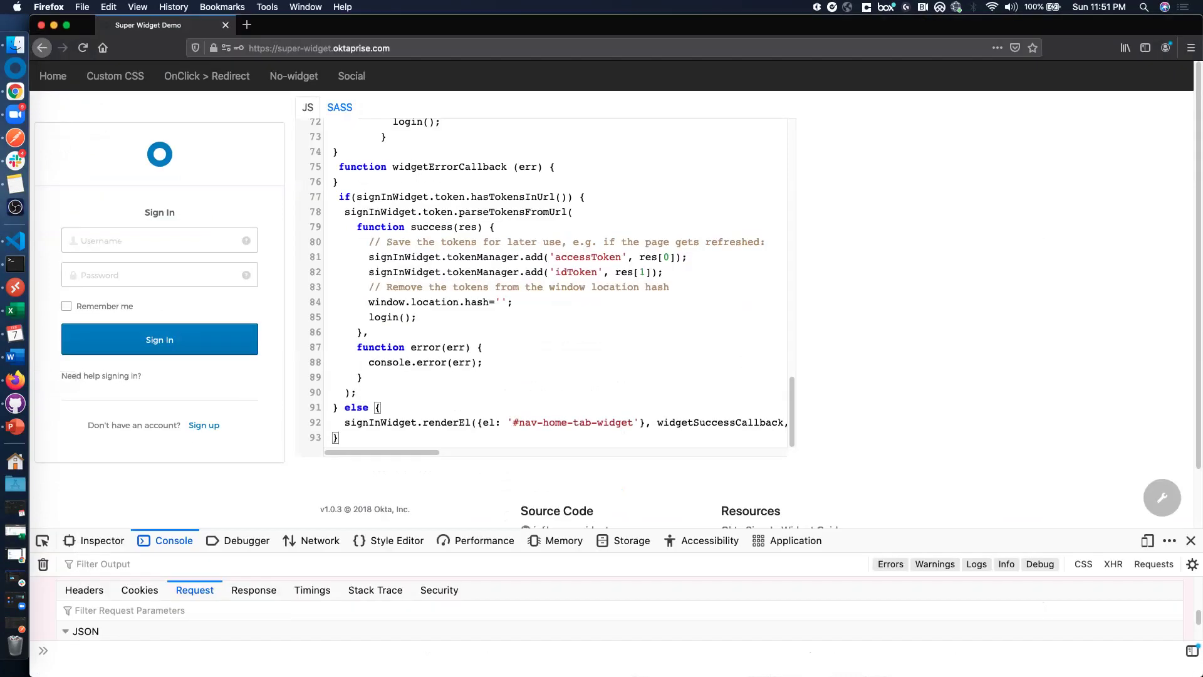
text(johndoe)
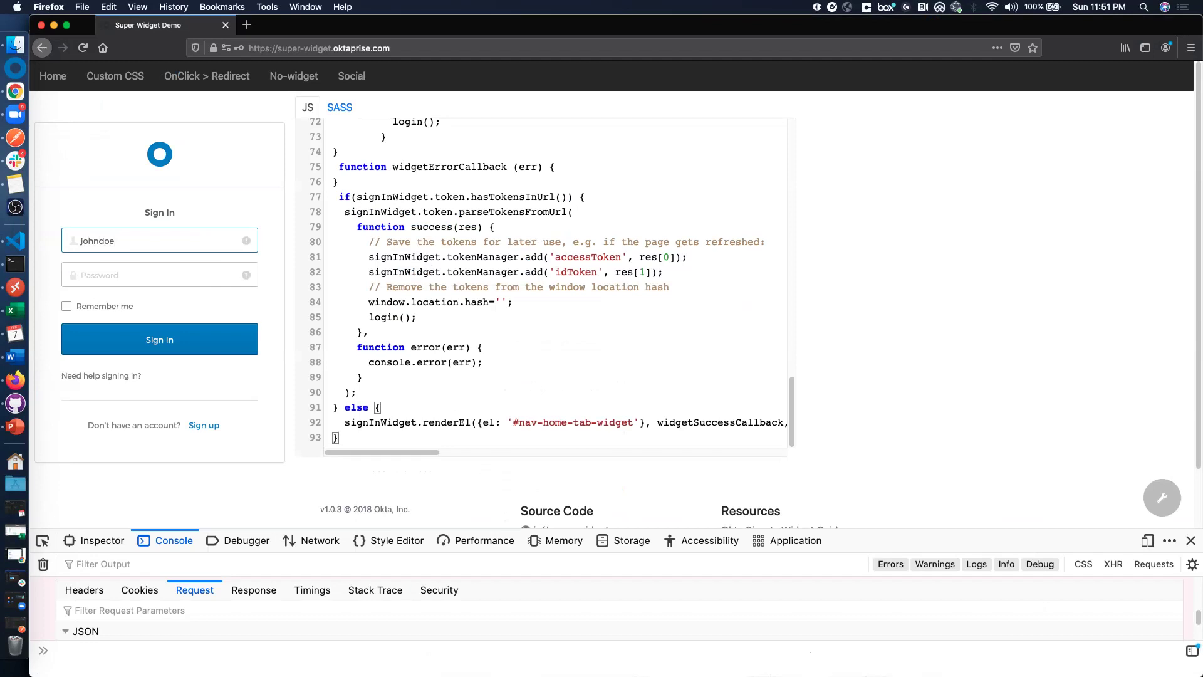
click(160, 275)
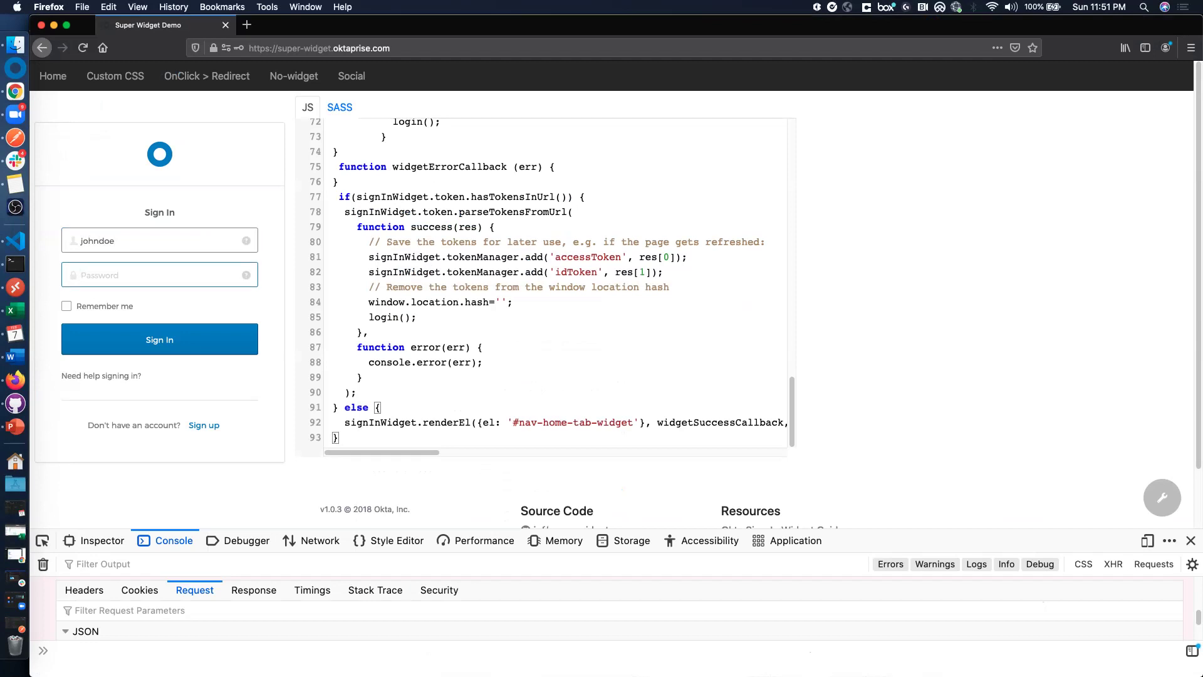
Enter a password in the sign-in form's Password field and clear it again
text(•••••)
key(BackSpace)
key(BackSpace)
key(BackSpace)
key(BackSpace)
key(BackSpace)
key(BackSpace)
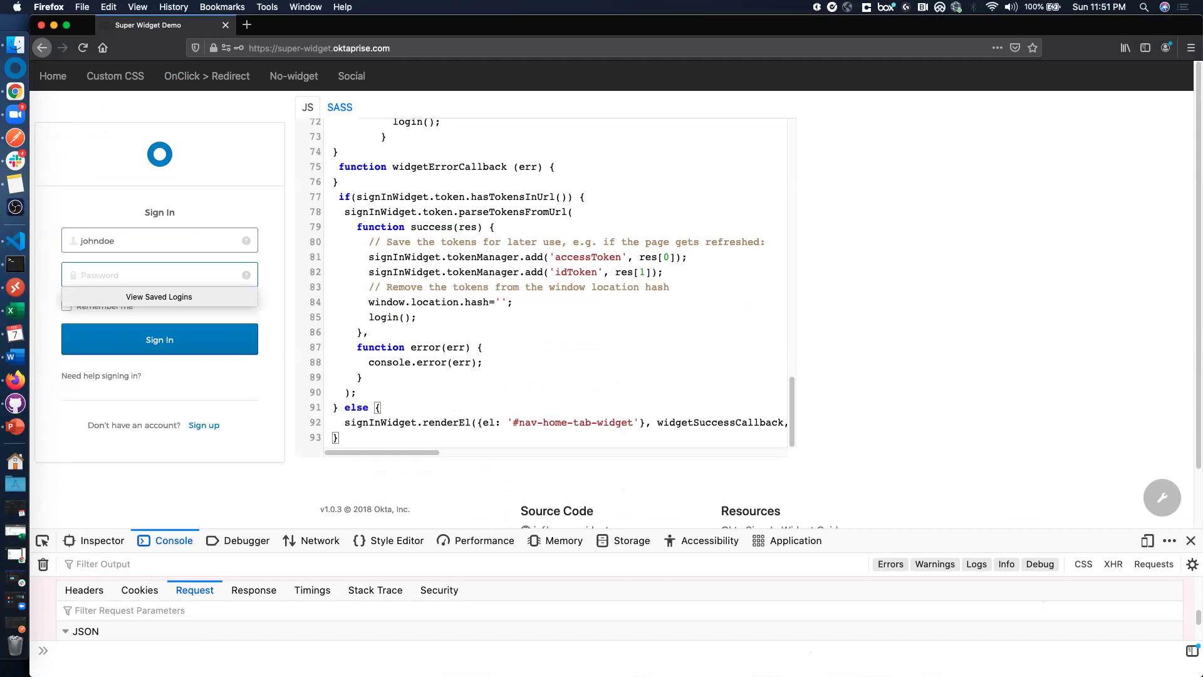
Paste the user's account password into the Super Widget Demo sign-in form and submit the sign-in
drag(401, 25, 402, 113)
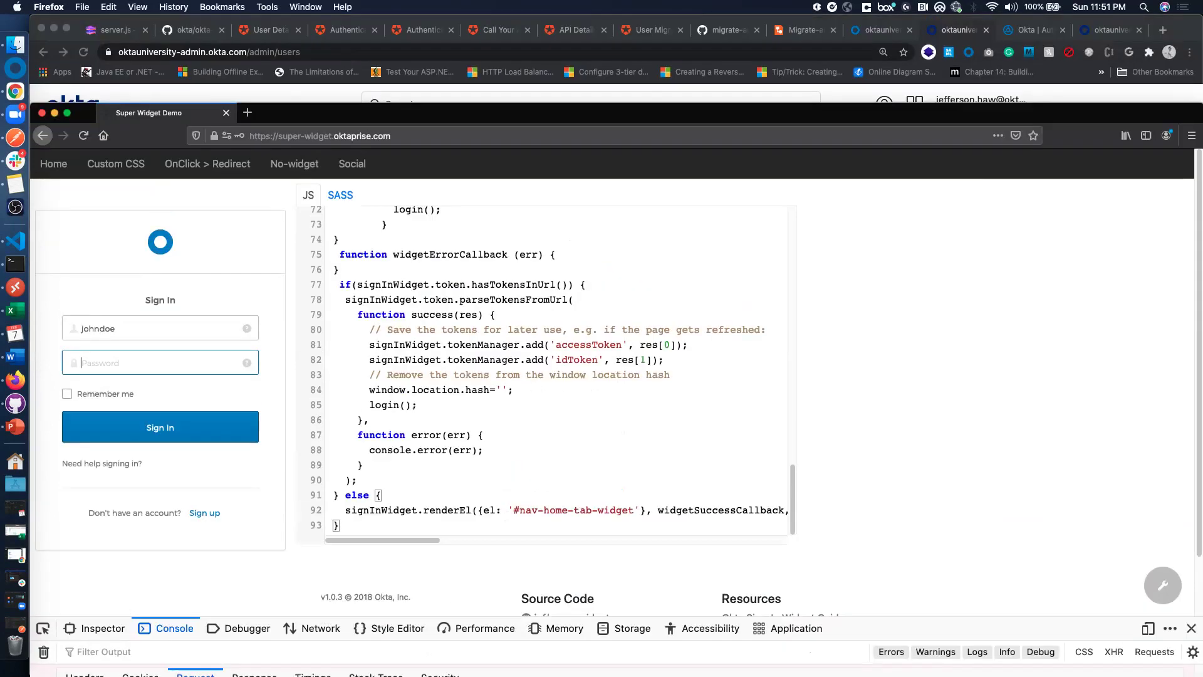
key(super+Tab)
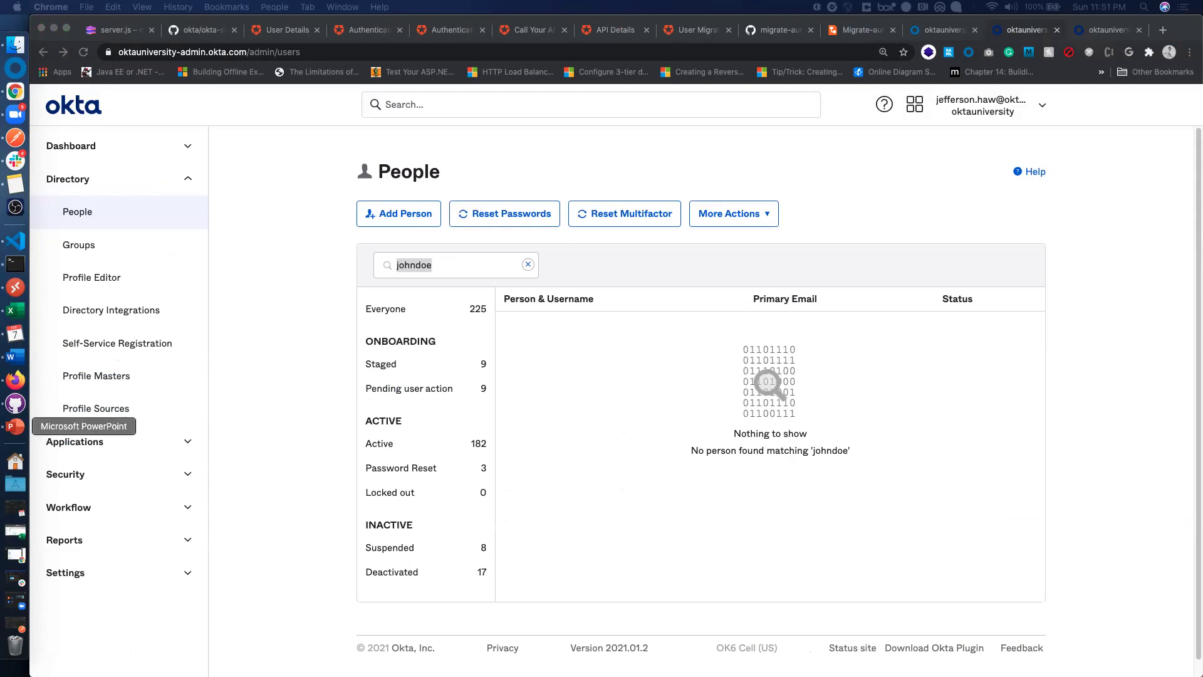
click(15, 379)
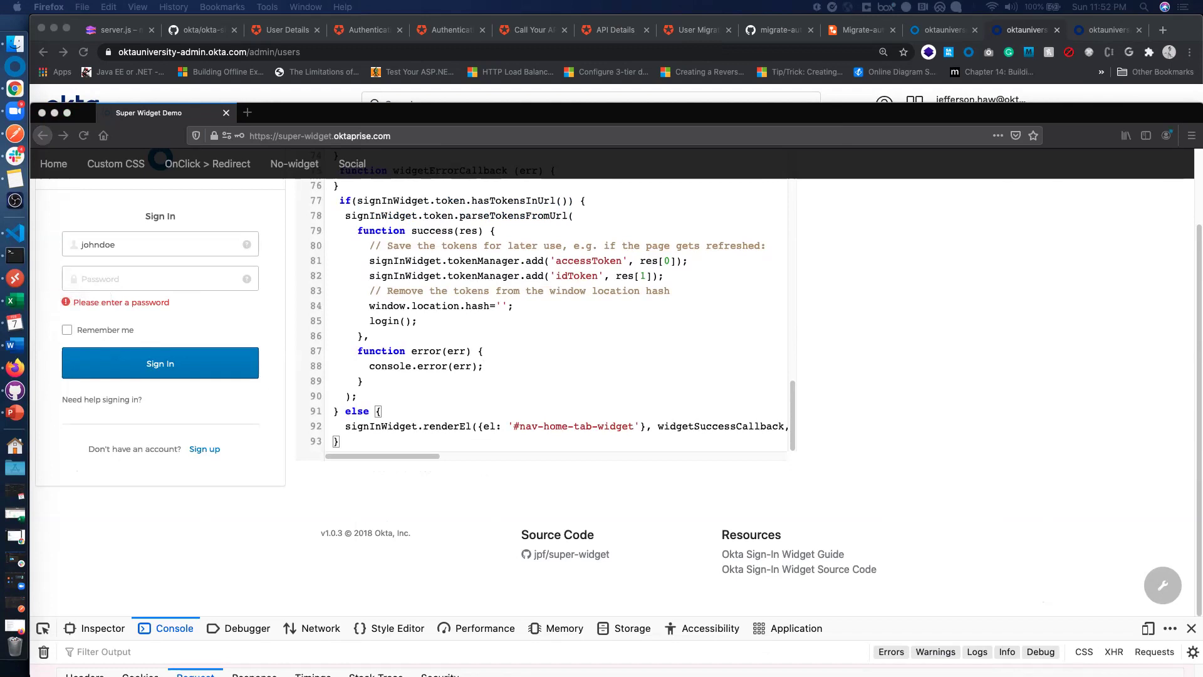
click(159, 279)
key(super+v)
scroll(551, 325, up, 10)
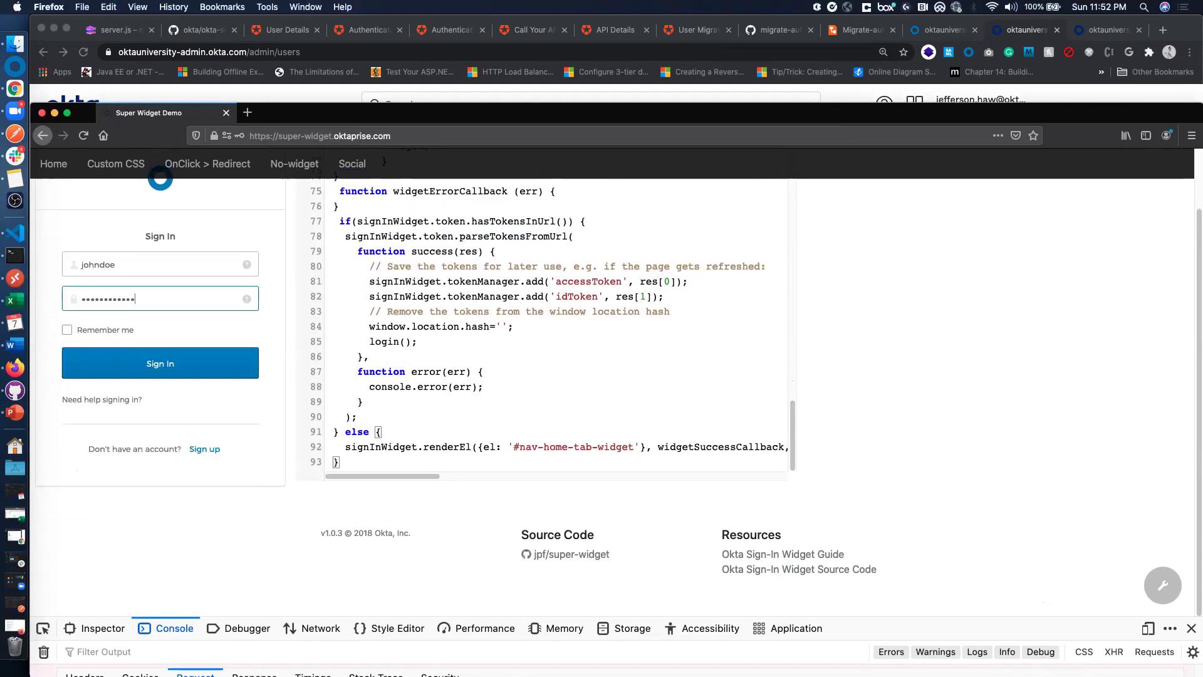
scroll(552, 326, up, 3)
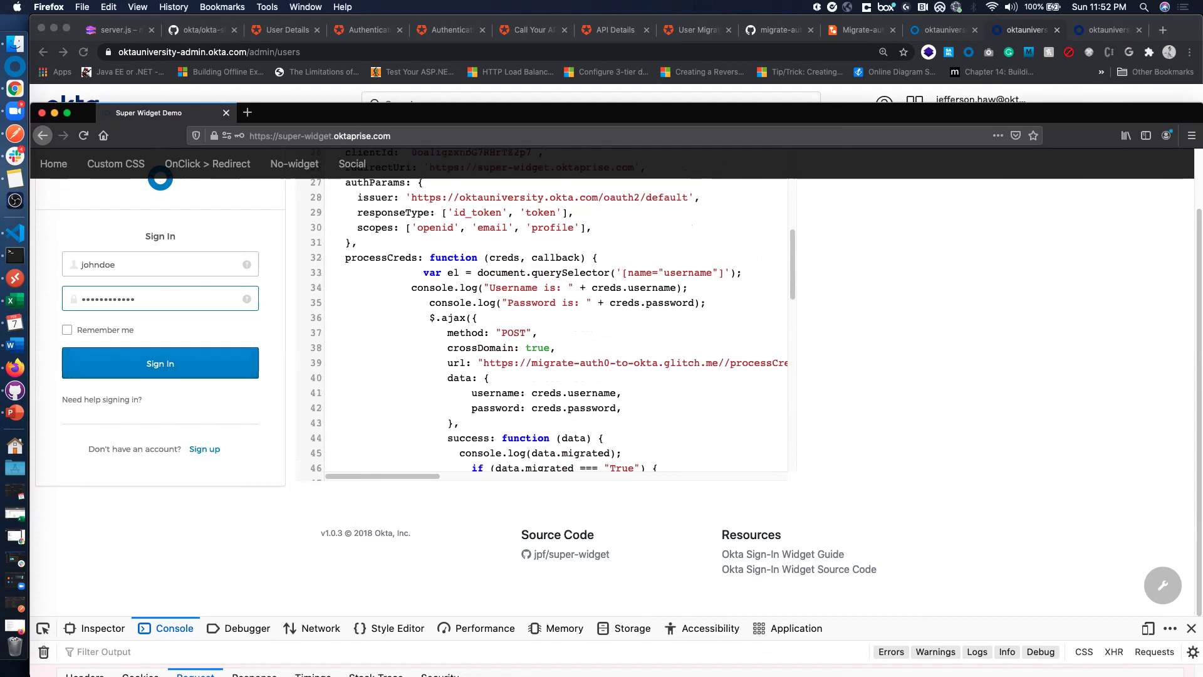
key(Return)
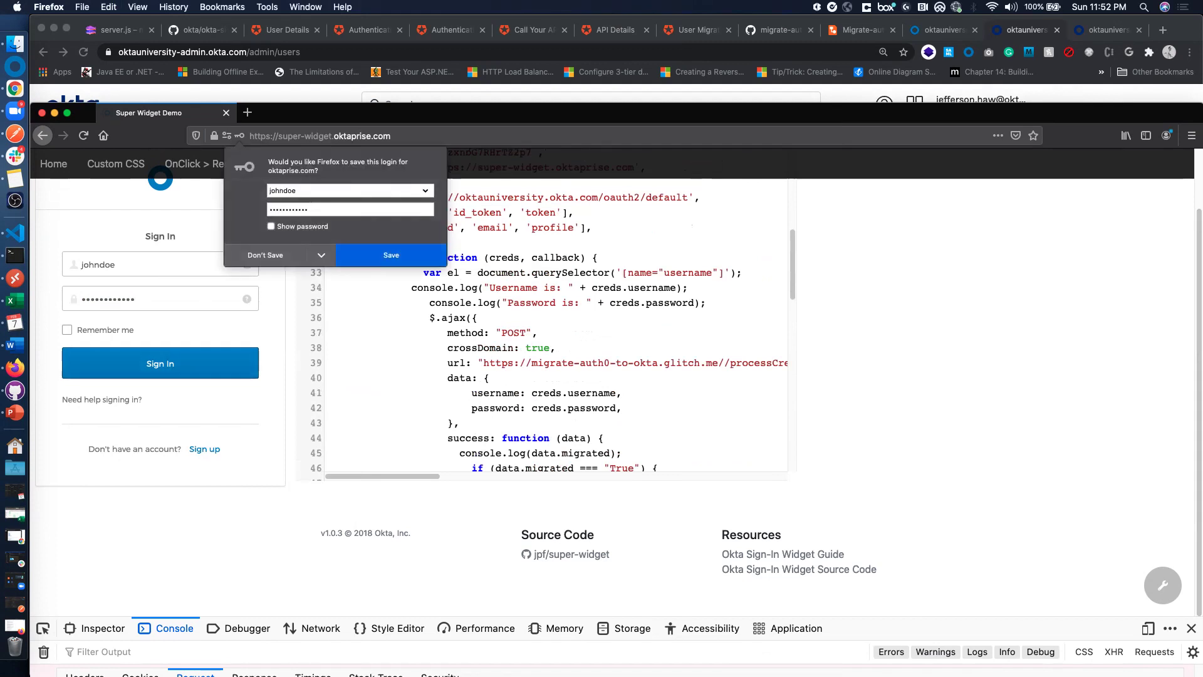
Switch to Chrome to check the server.js logs in Glitch, and maximise the Workflows window with the Auth0_to_Okta_JIT flow history
key(super+Tab)
key(super+1)
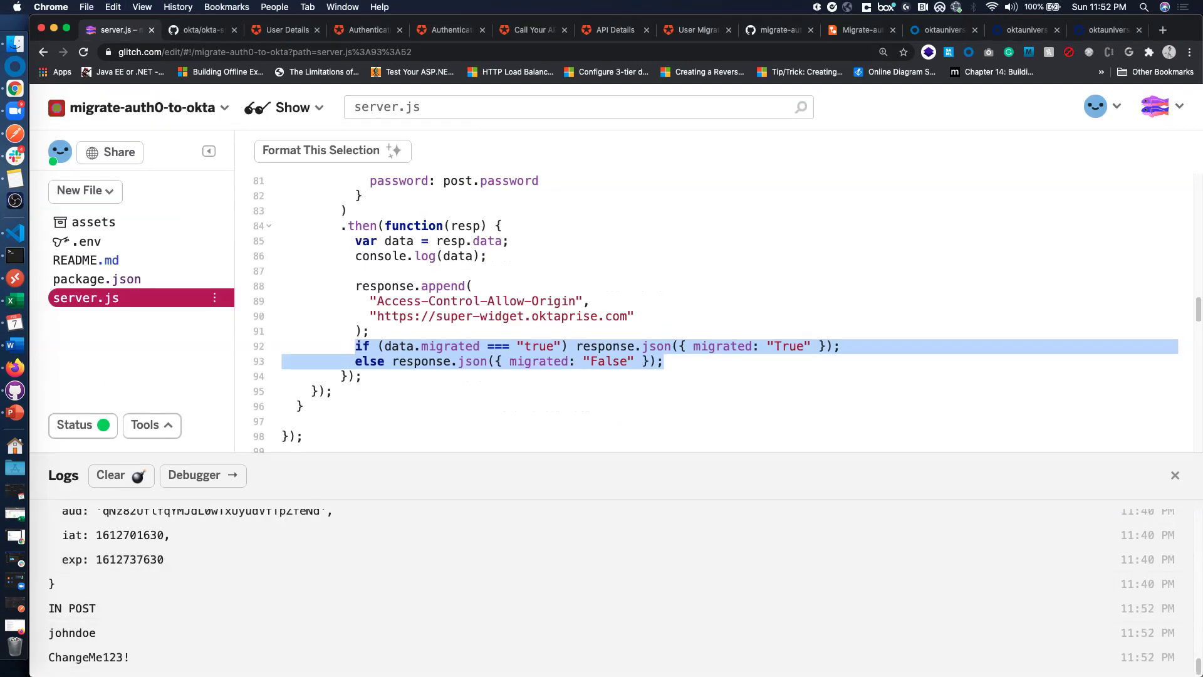
key(super+Tab)
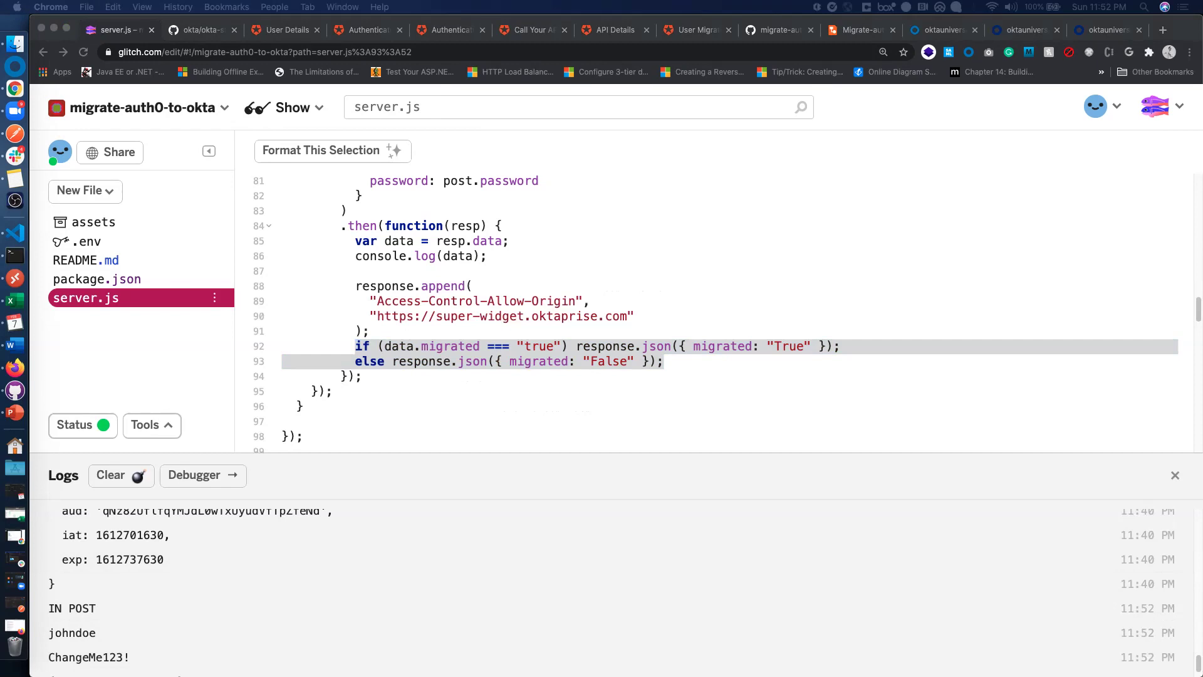
drag(1190, 101, 629, 106)
double_click(630, 106)
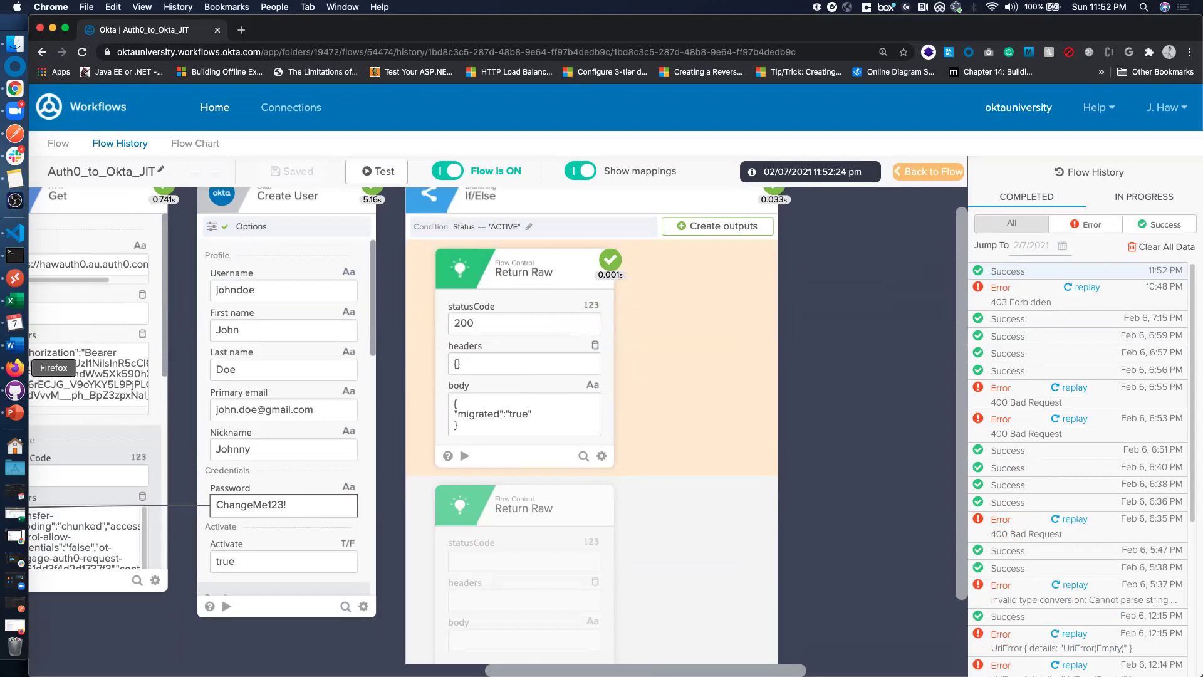
Return to the Super Widget Demo in Firefox, dismiss the User Found alert and highlight the Profile JSON
click(15, 368)
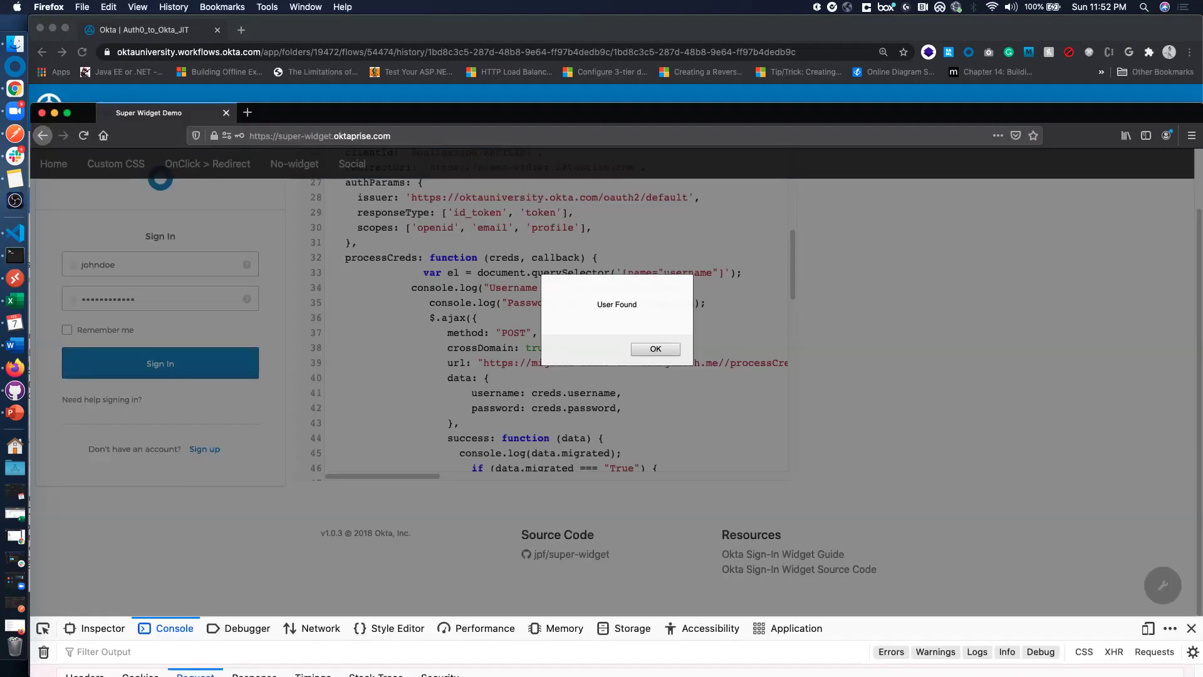
key(Return)
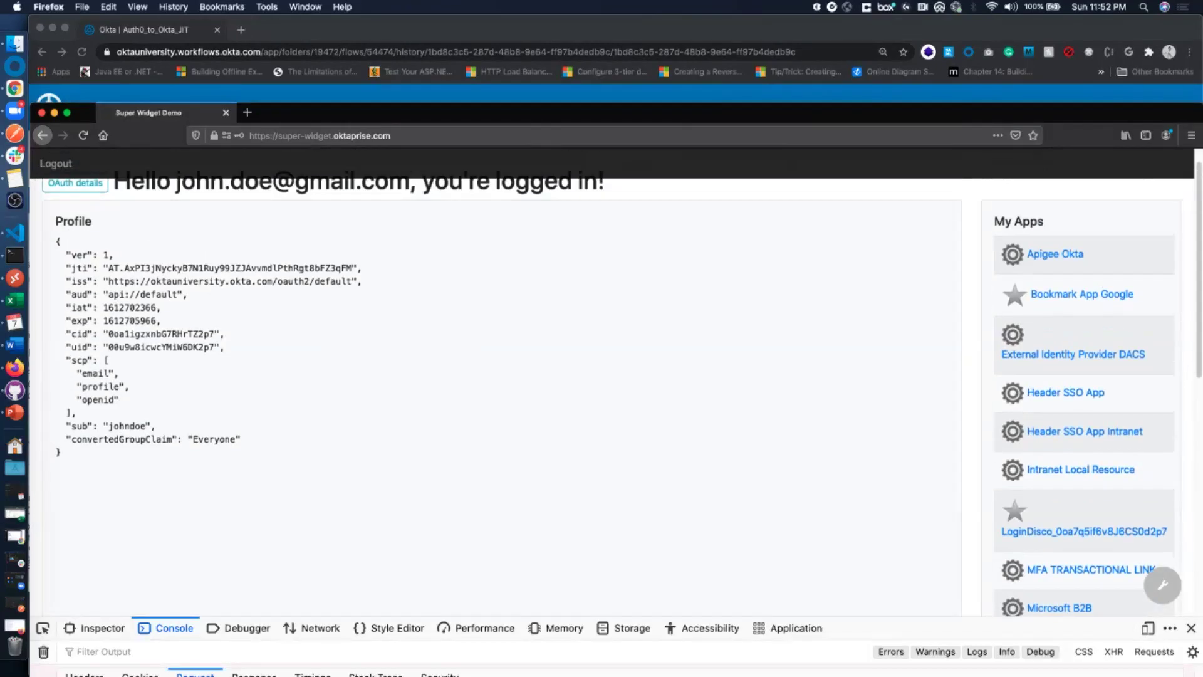
drag(63, 479, 55, 266)
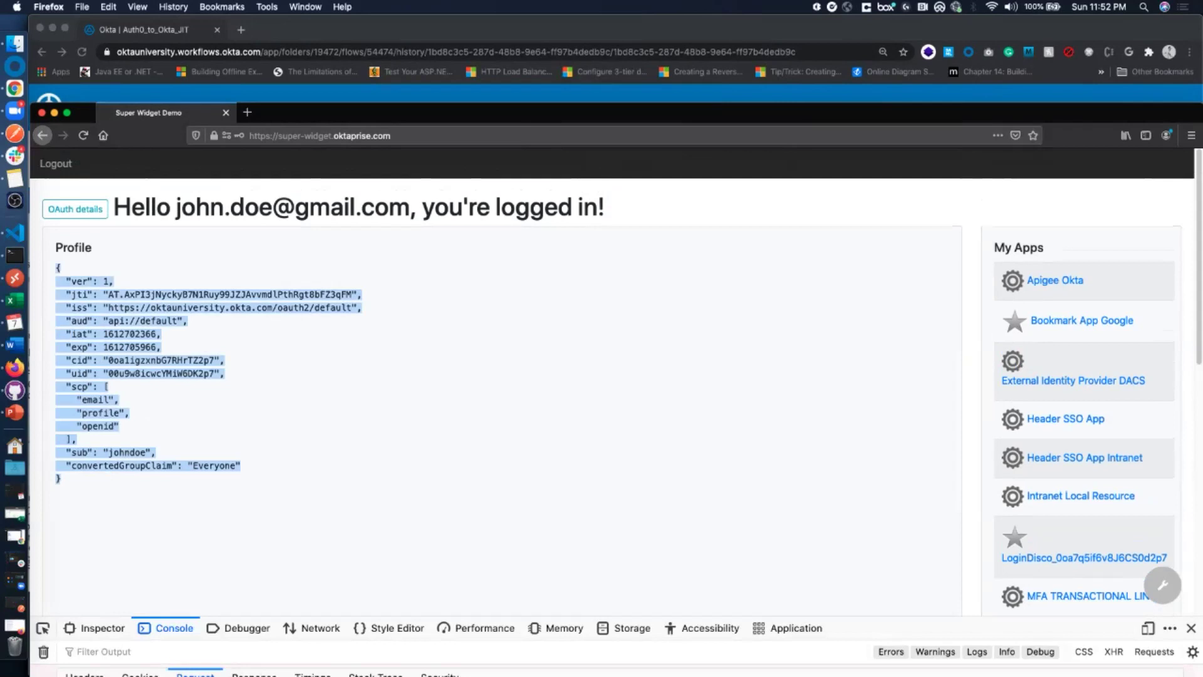
Open the OAuth details and examine the JWT, header and payload of the id_token and access_token
click(75, 209)
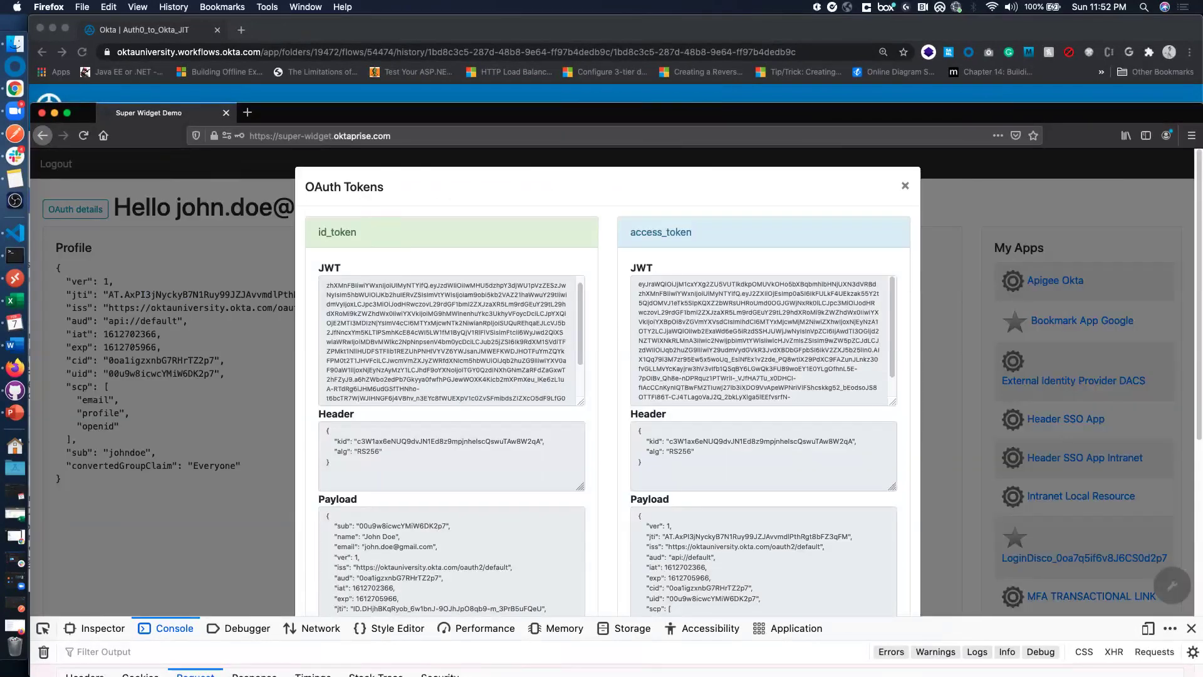
drag(326, 285, 566, 398)
drag(652, 293, 741, 359)
scroll(741, 360, down, 4)
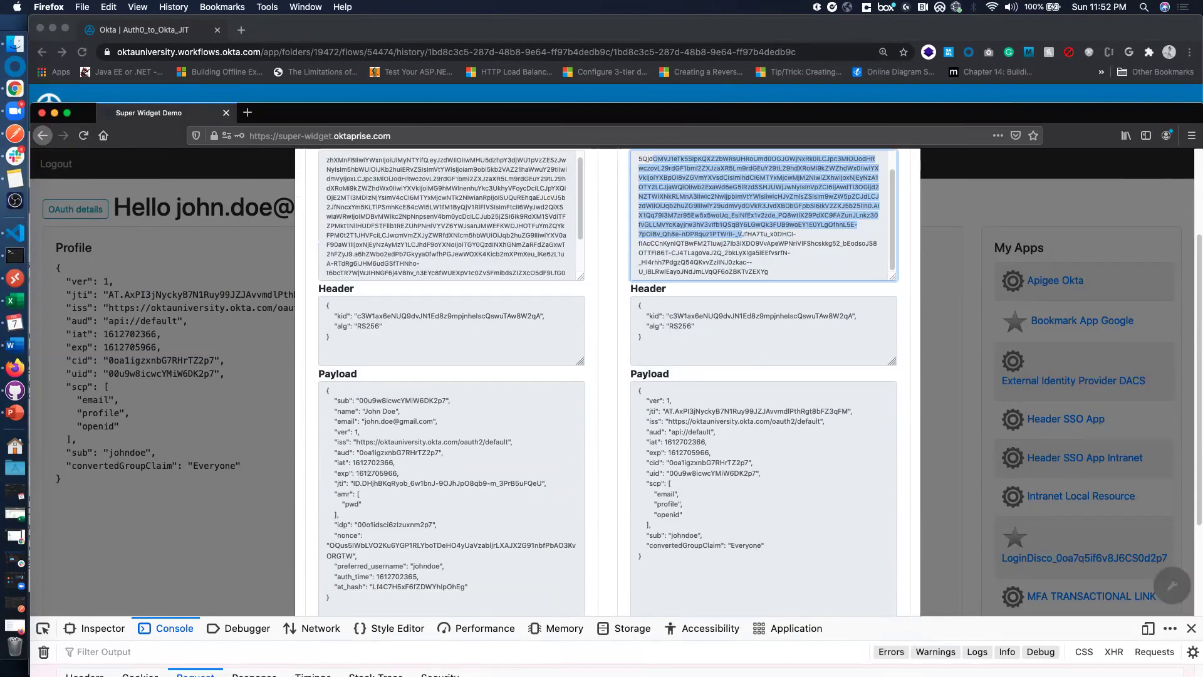
scroll(607, 376, down, 4)
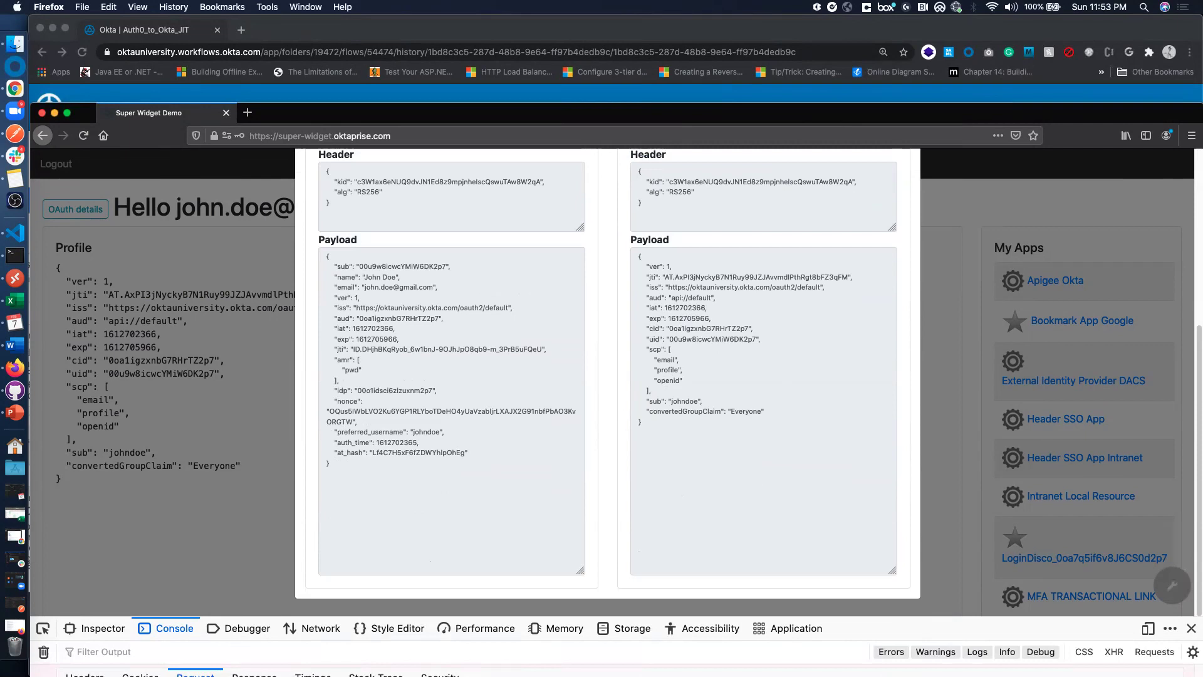
scroll(607, 376, up, 4)
scroll(606, 376, down, 2)
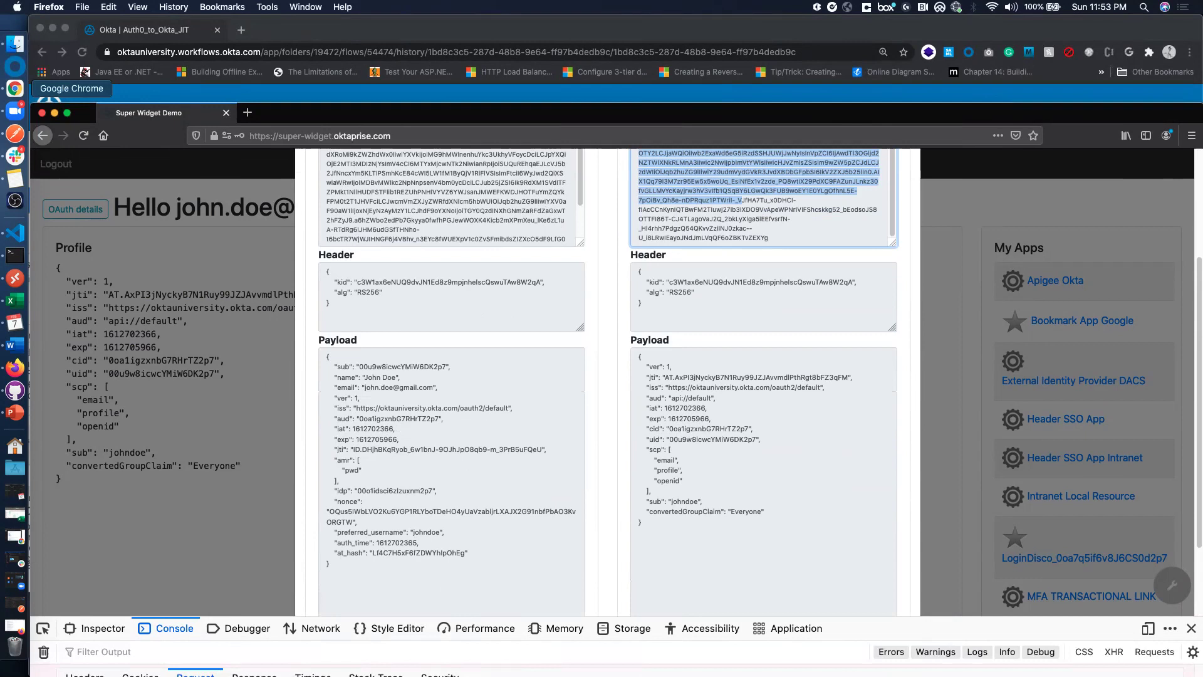
Switch to the Okta admin People directory in Chrome and search for the migrated user's username
click(15, 88)
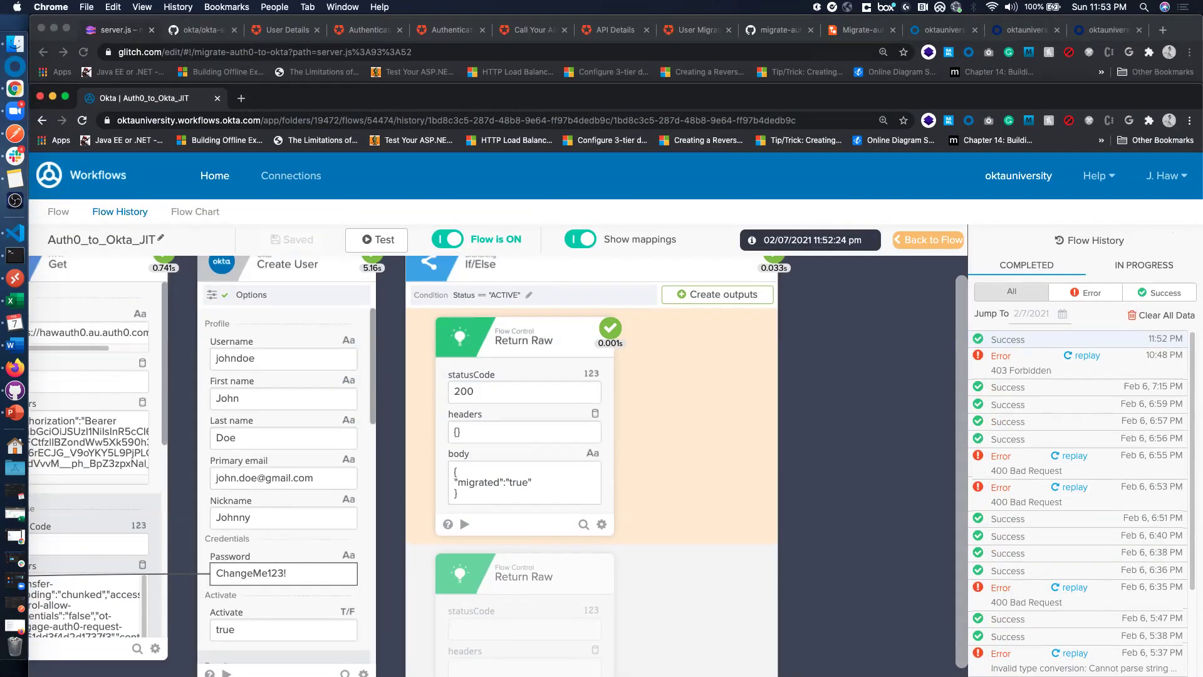
drag(627, 98, 627, 114)
click(1107, 30)
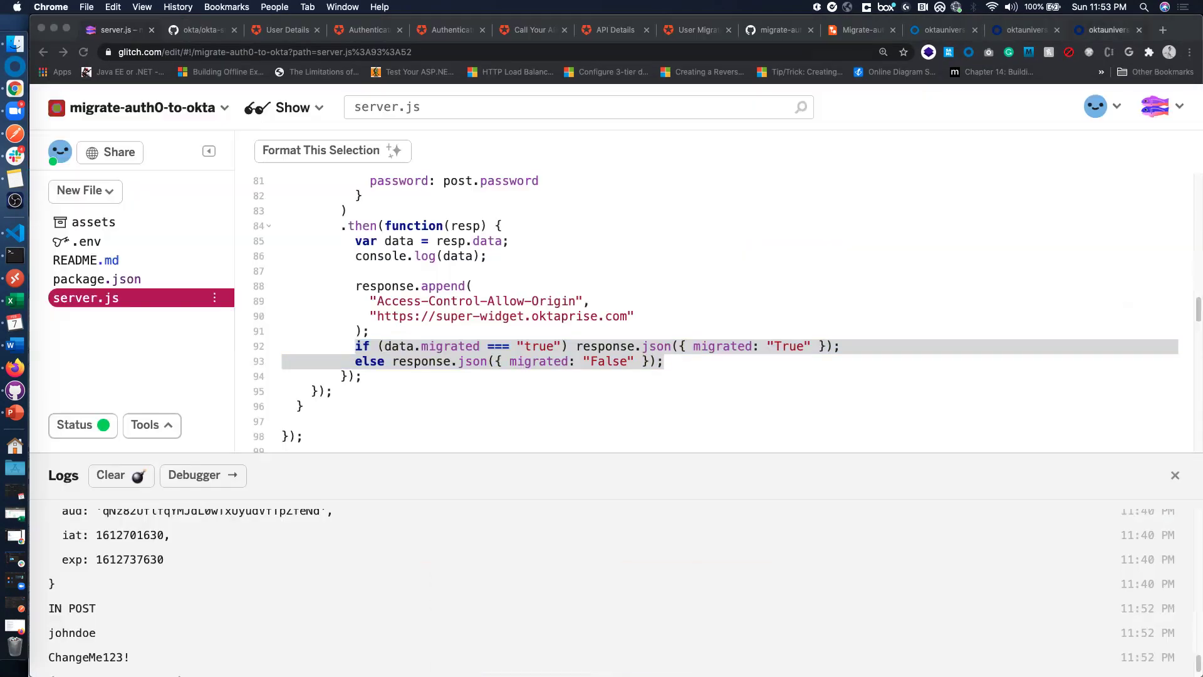
text(johndoe)
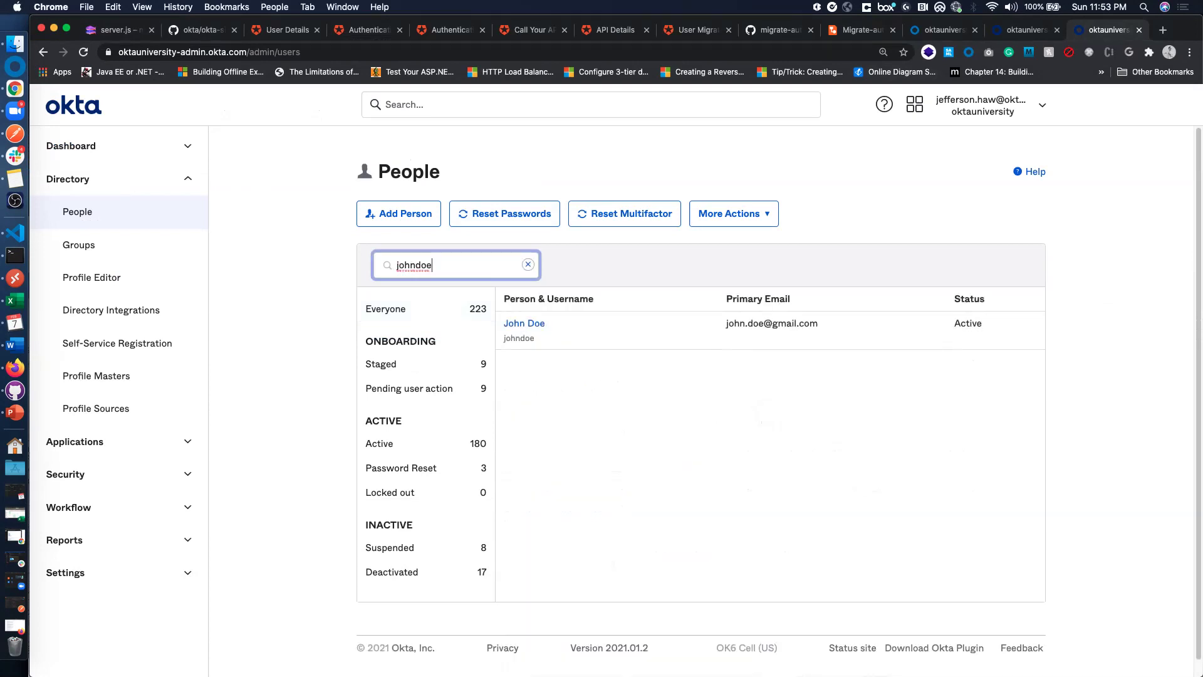
Open the migrated user's record in Okta and review the attributes on the user's profile
click(524, 323)
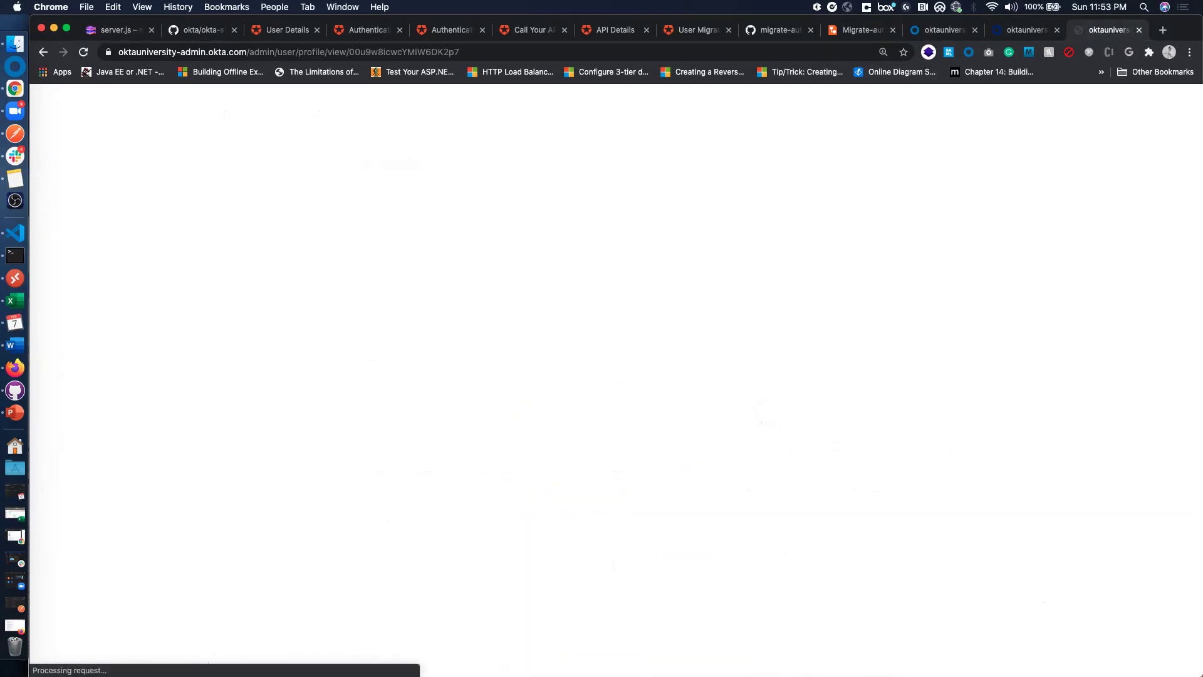
click(525, 296)
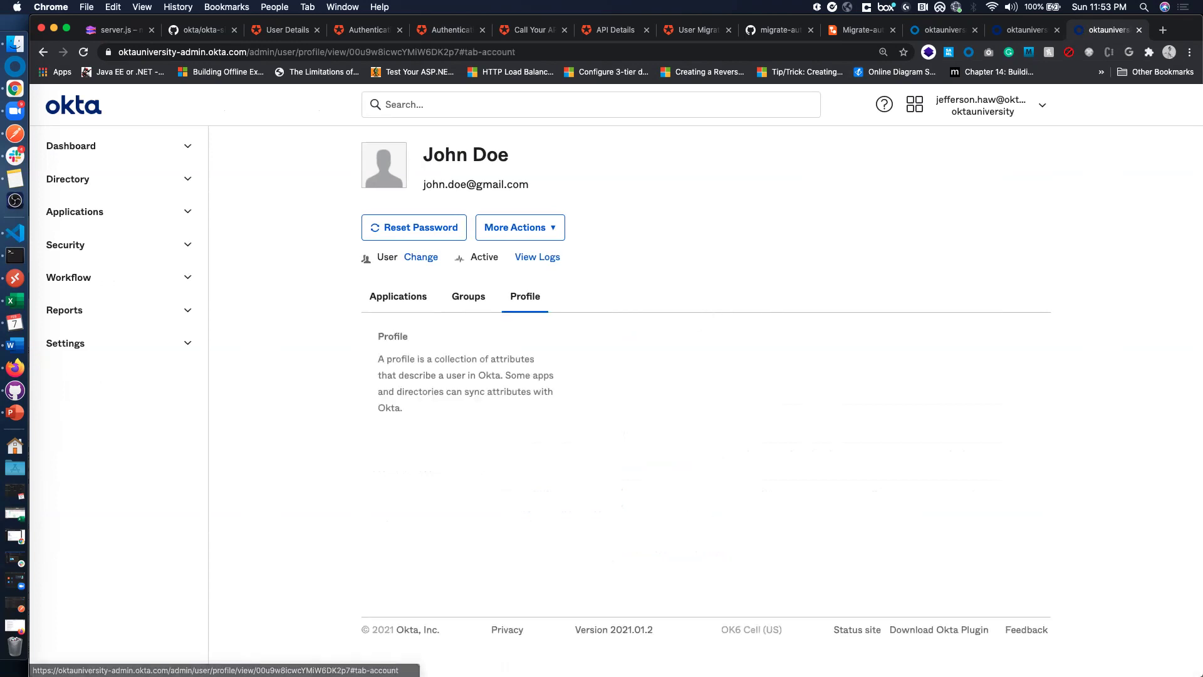
scroll(702, 401, down, 2)
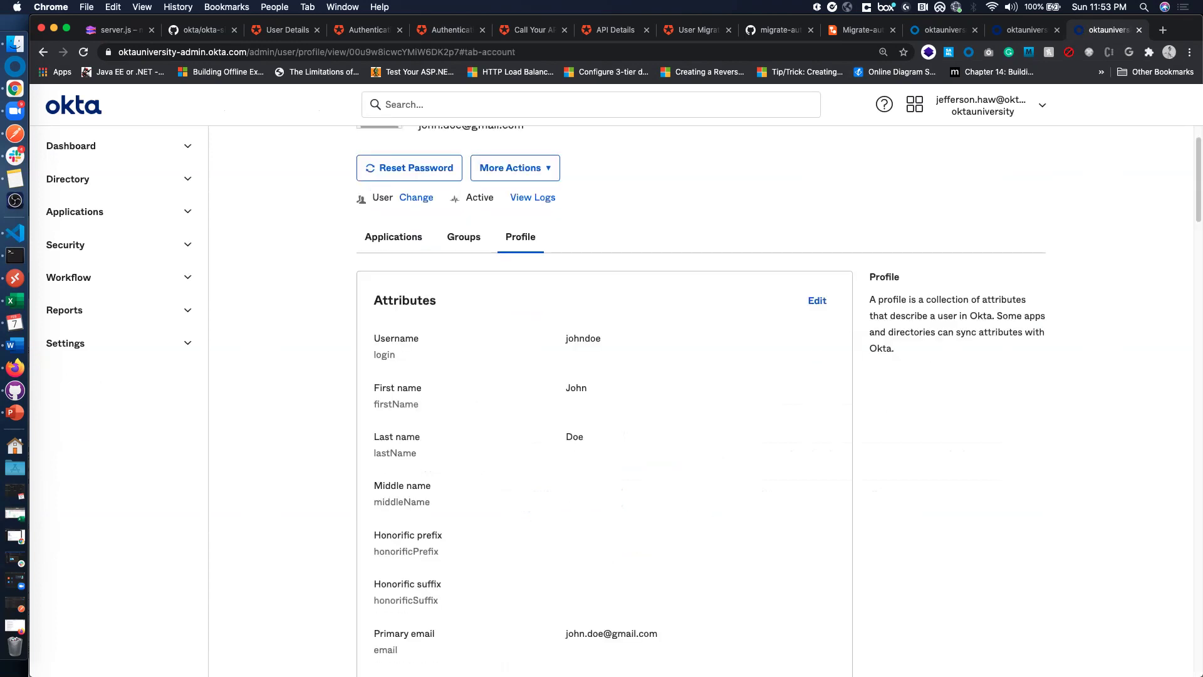
scroll(702, 401, down, 4)
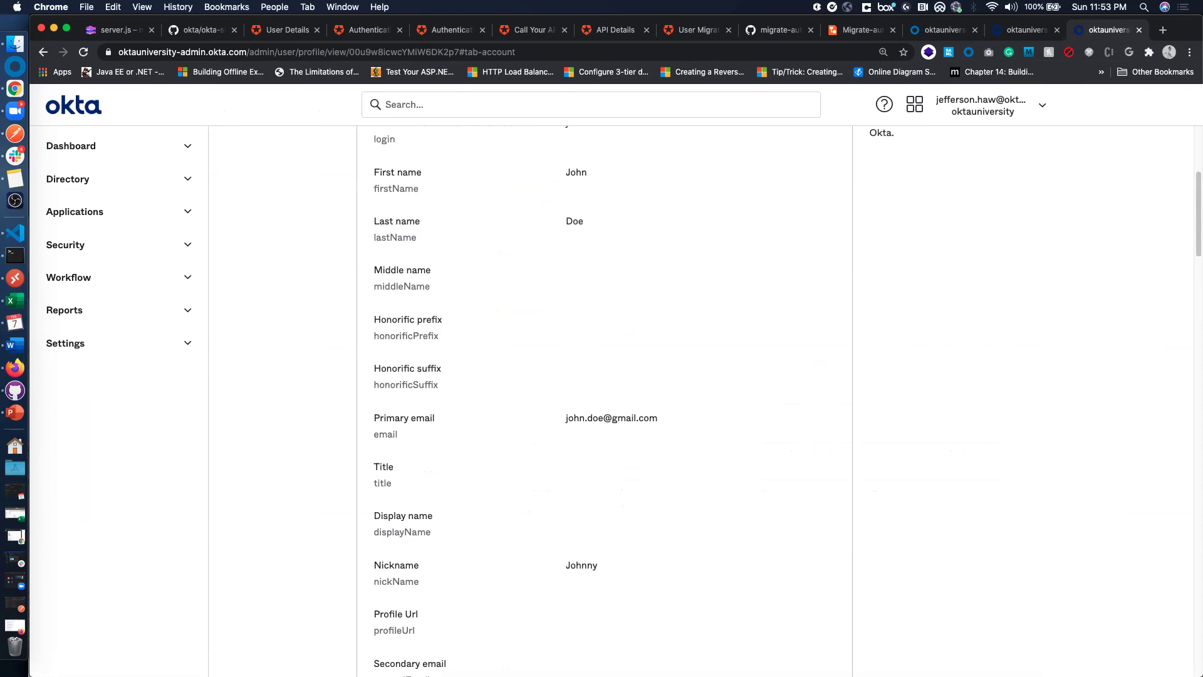
scroll(702, 401, down, 6)
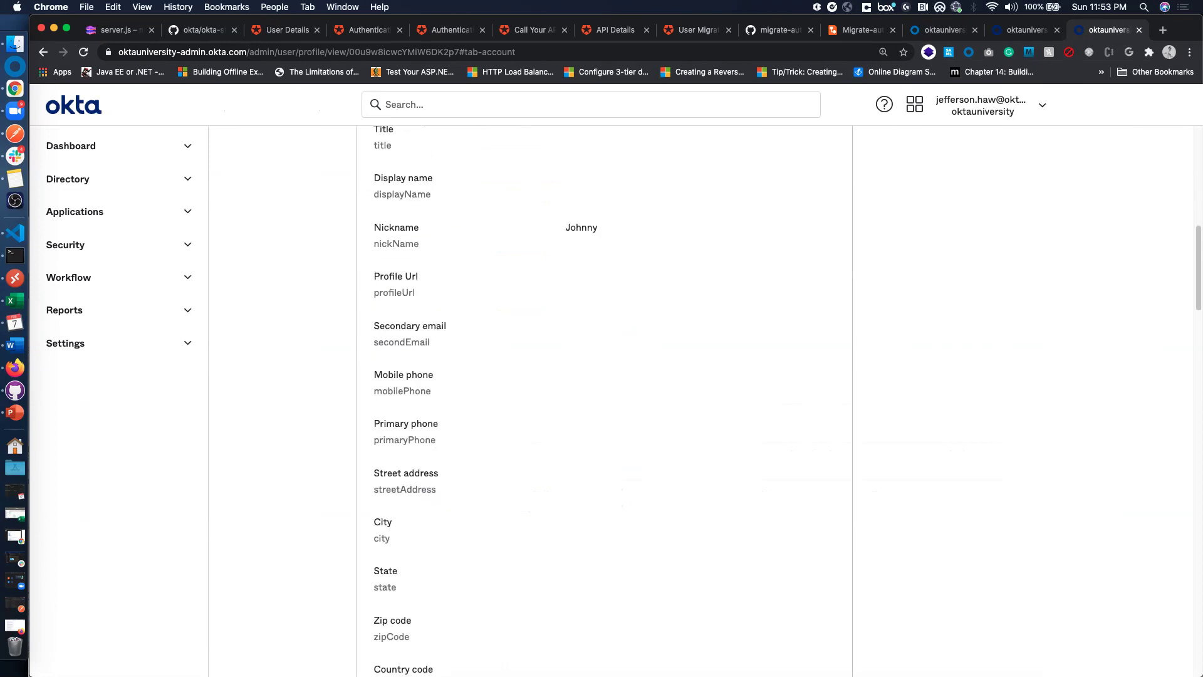
Switch to the Auth0_to_Okta_JIT flow history window, maximize it and review the run's cards from API Endpoint through Create User
right_click(16, 89)
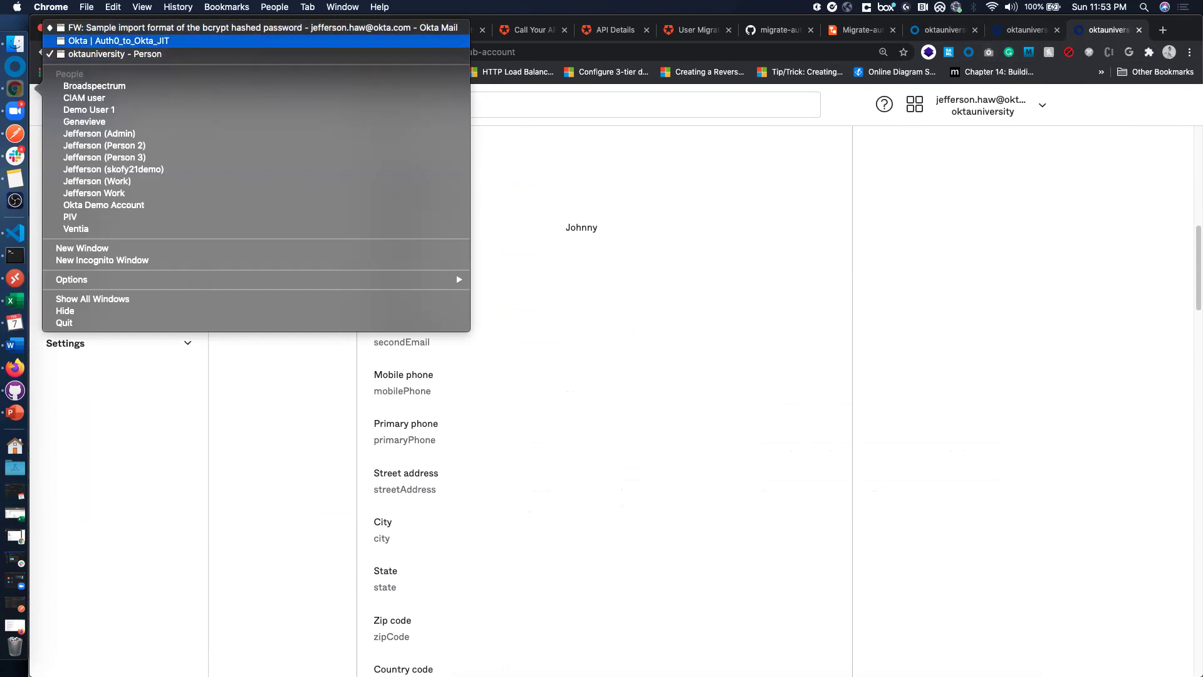
key(Return)
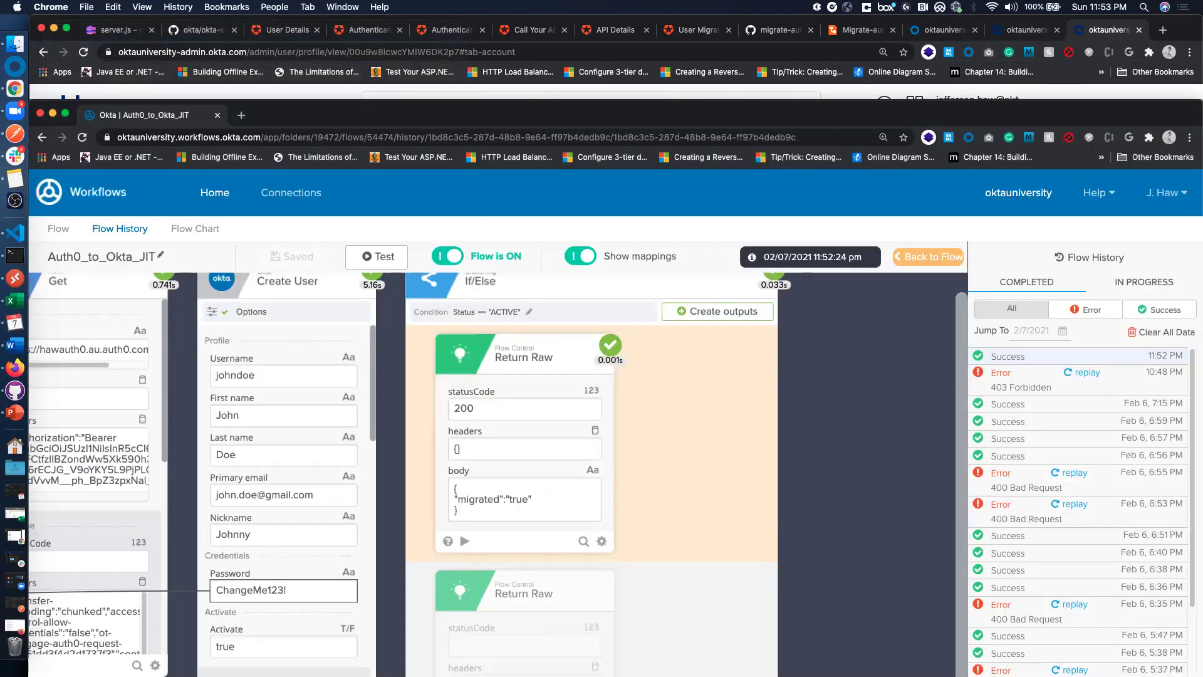
double_click(814, 115)
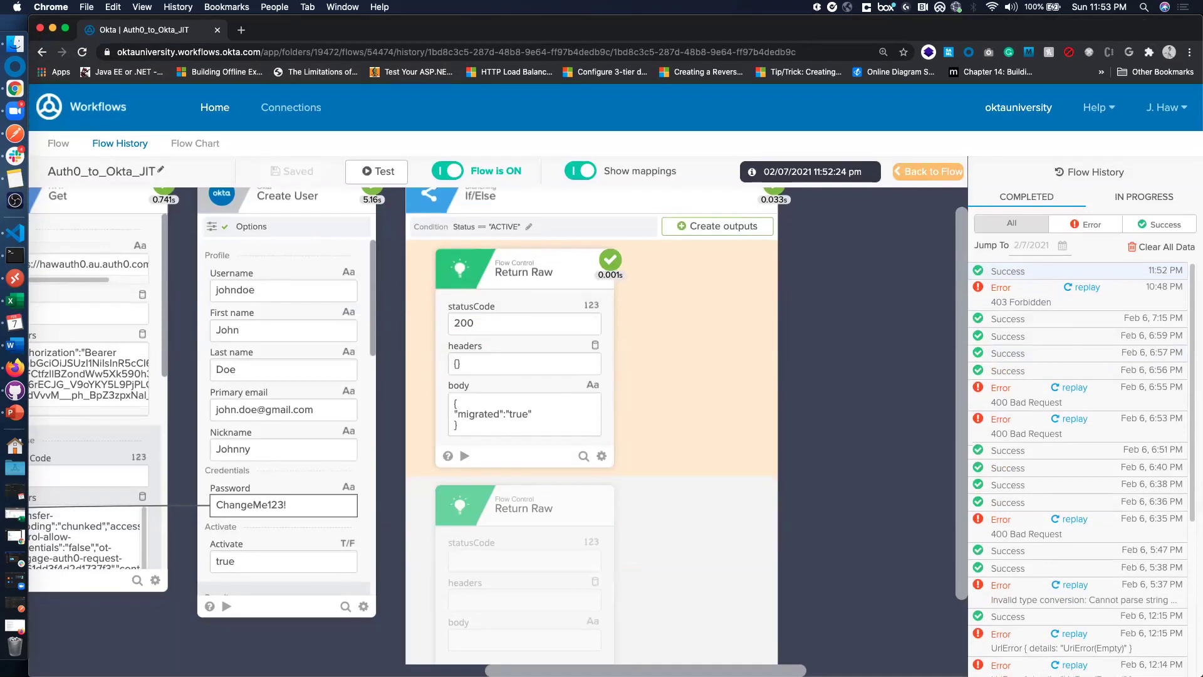
scroll(495, 426, left, 10)
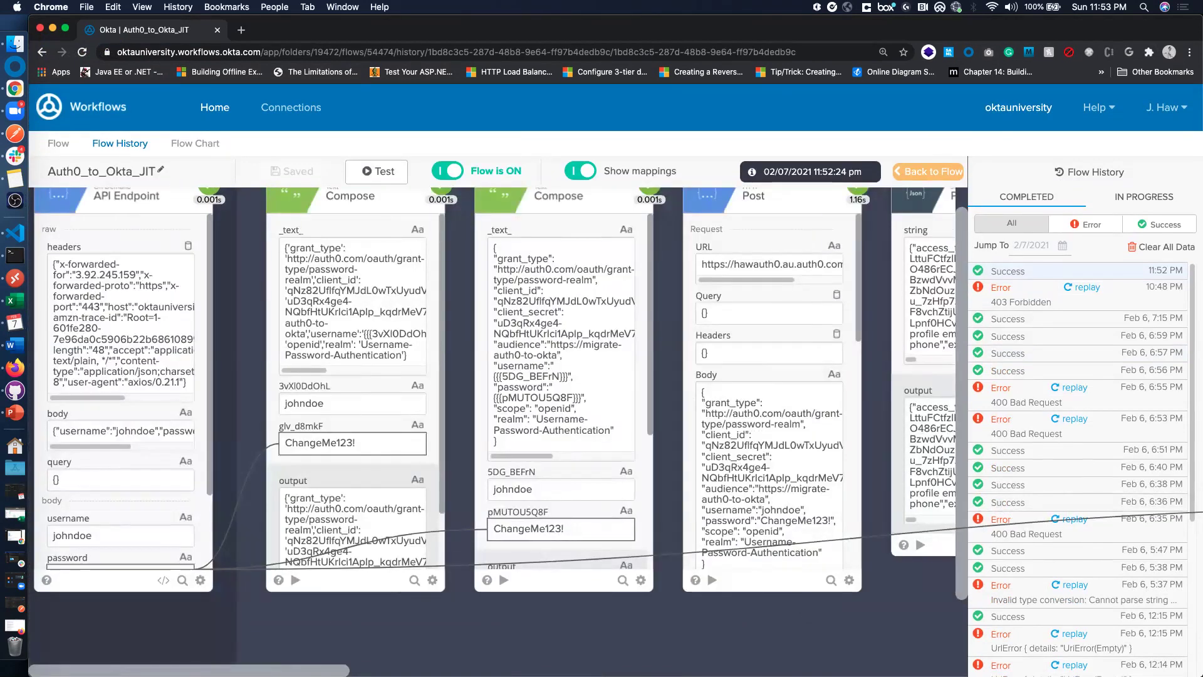
scroll(449, 388, right, 3)
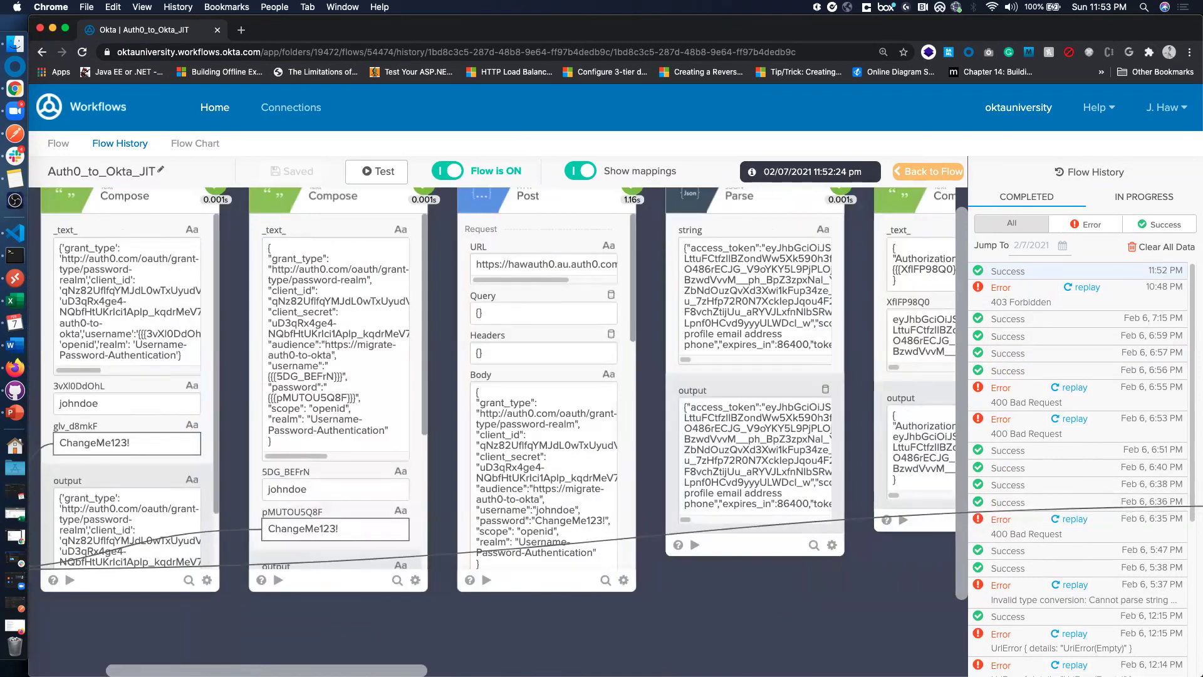
scroll(395, 408, right, 3)
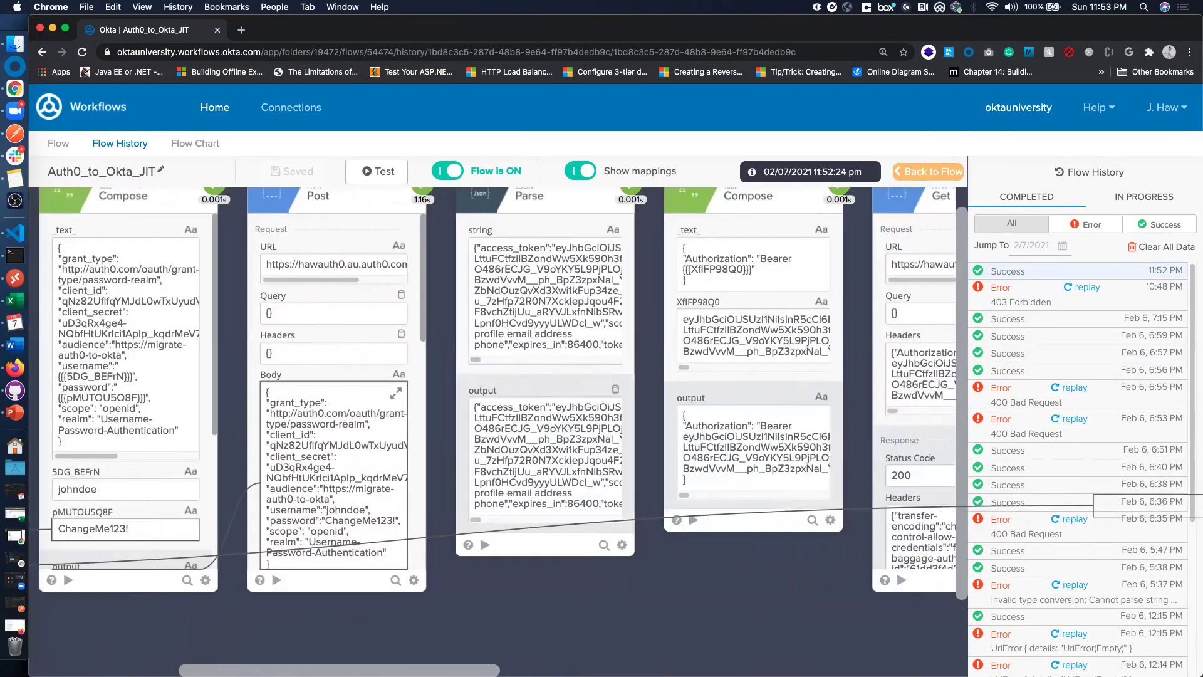
scroll(396, 393, up, 1)
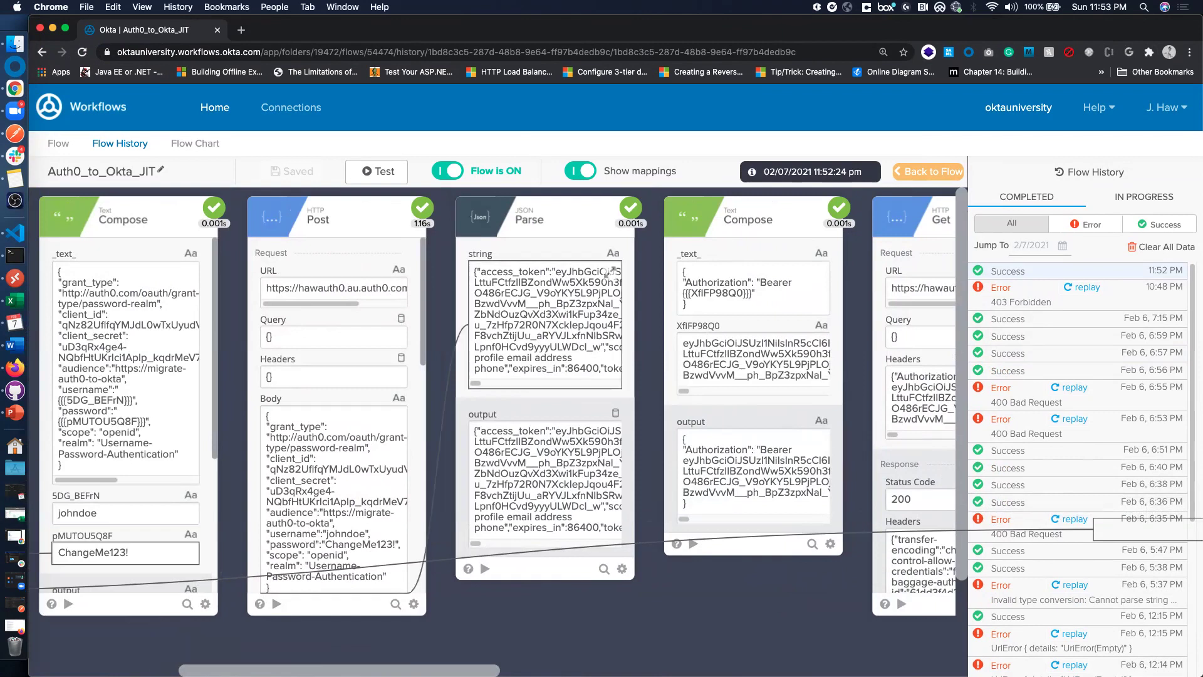
scroll(611, 433, right, 5)
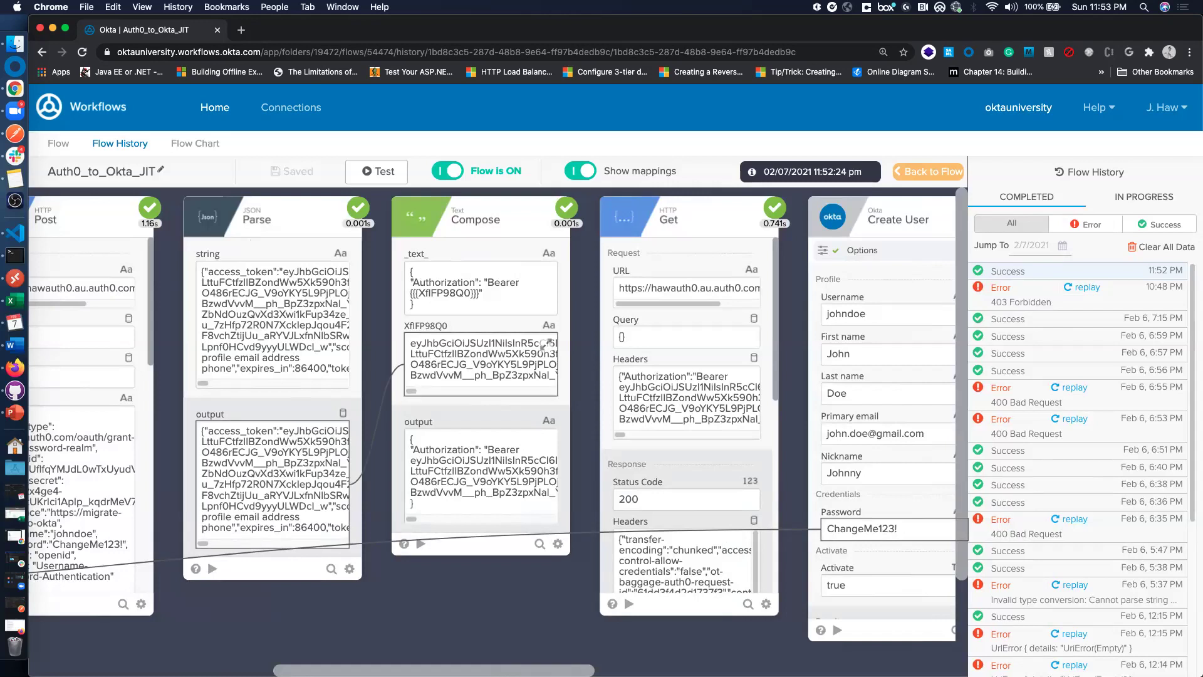
scroll(545, 343, right, 5)
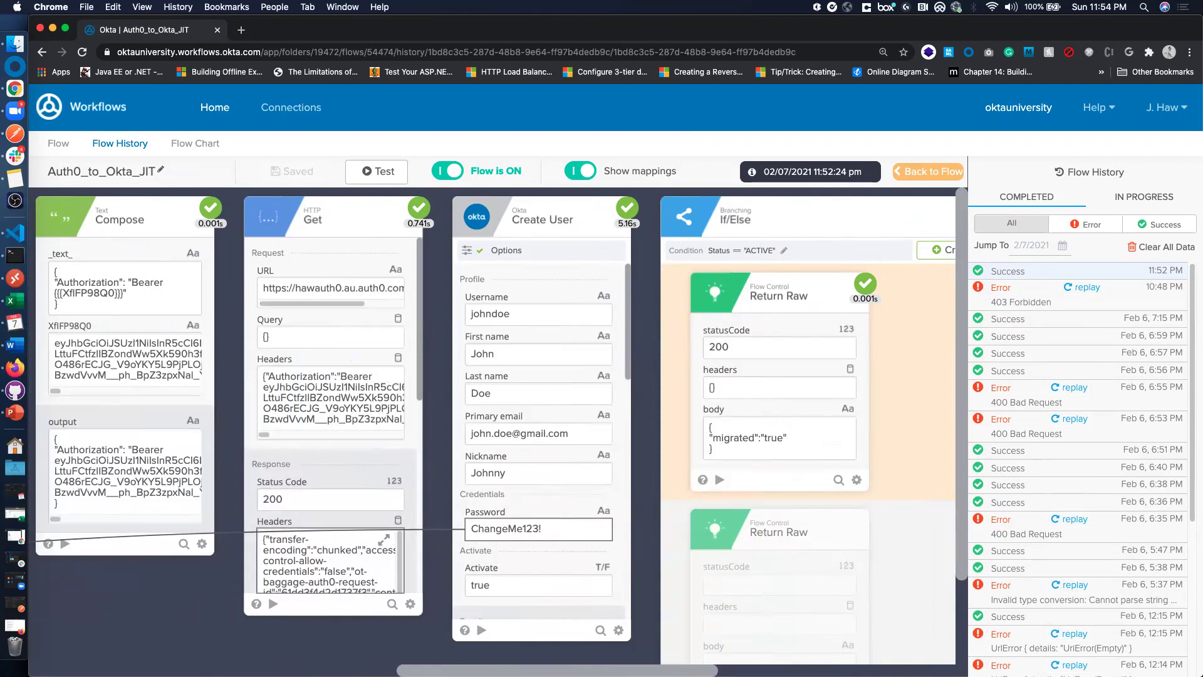
Examine the HTTP Get card's response body in the Details view, highlight the returned user profile JSON and close the view
scroll(331, 561, down, 2)
scroll(331, 561, down, 5)
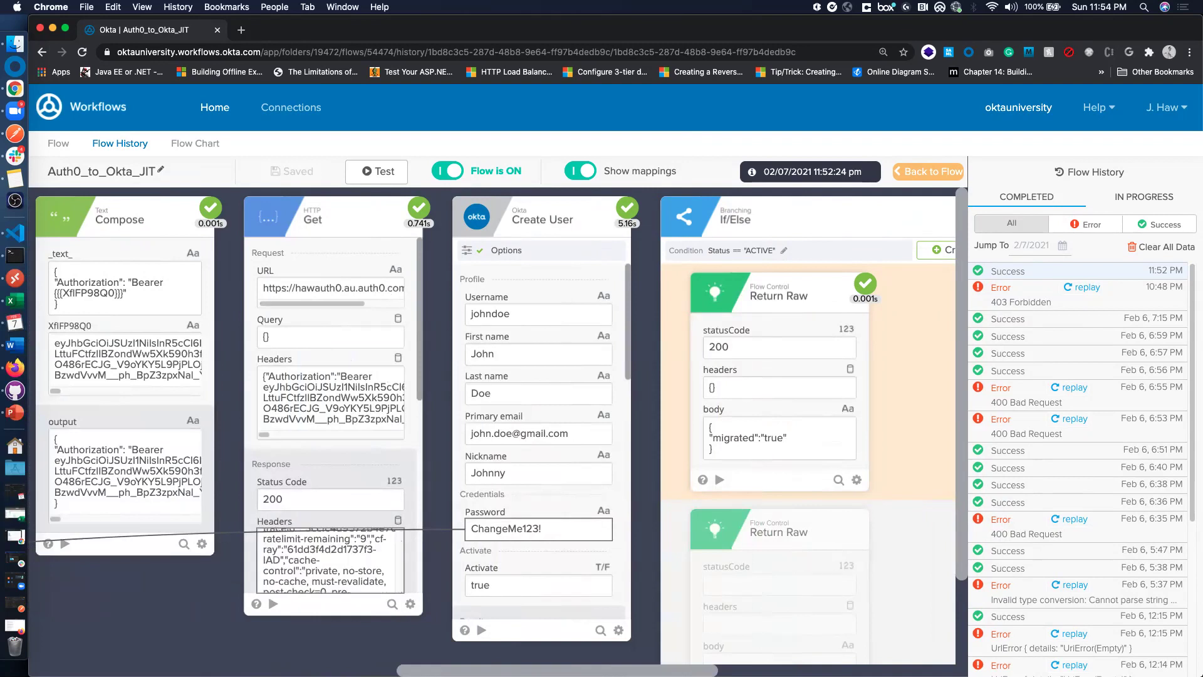
scroll(330, 560, up, 7)
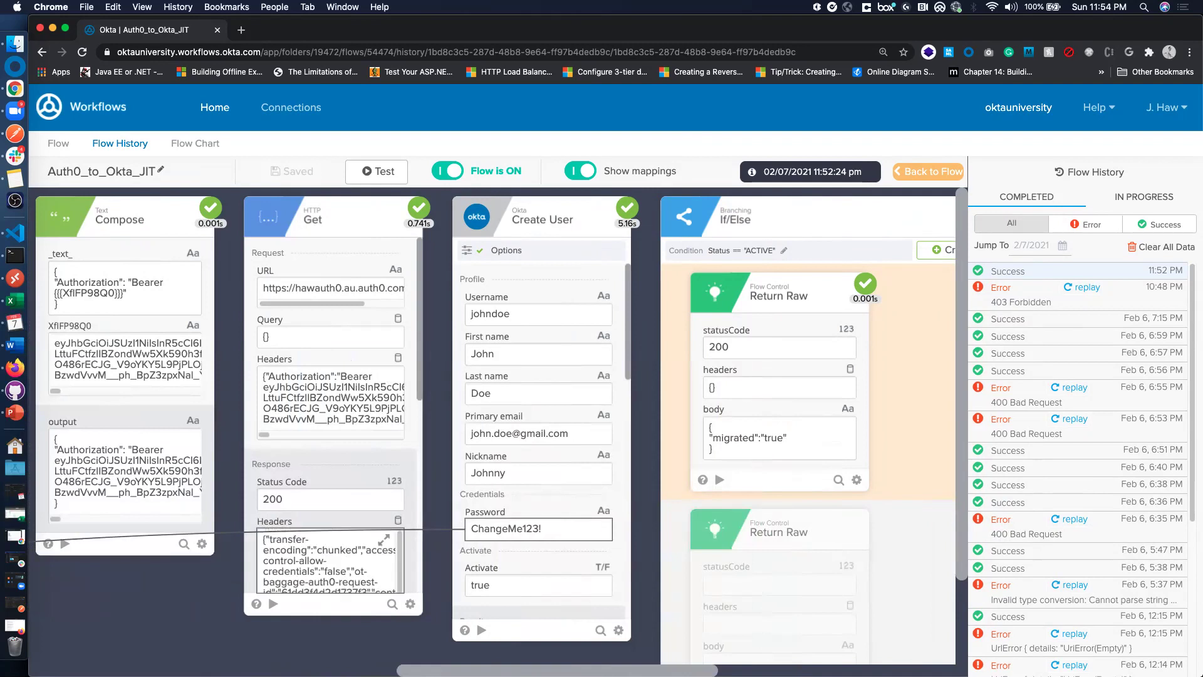
scroll(331, 561, down, 8)
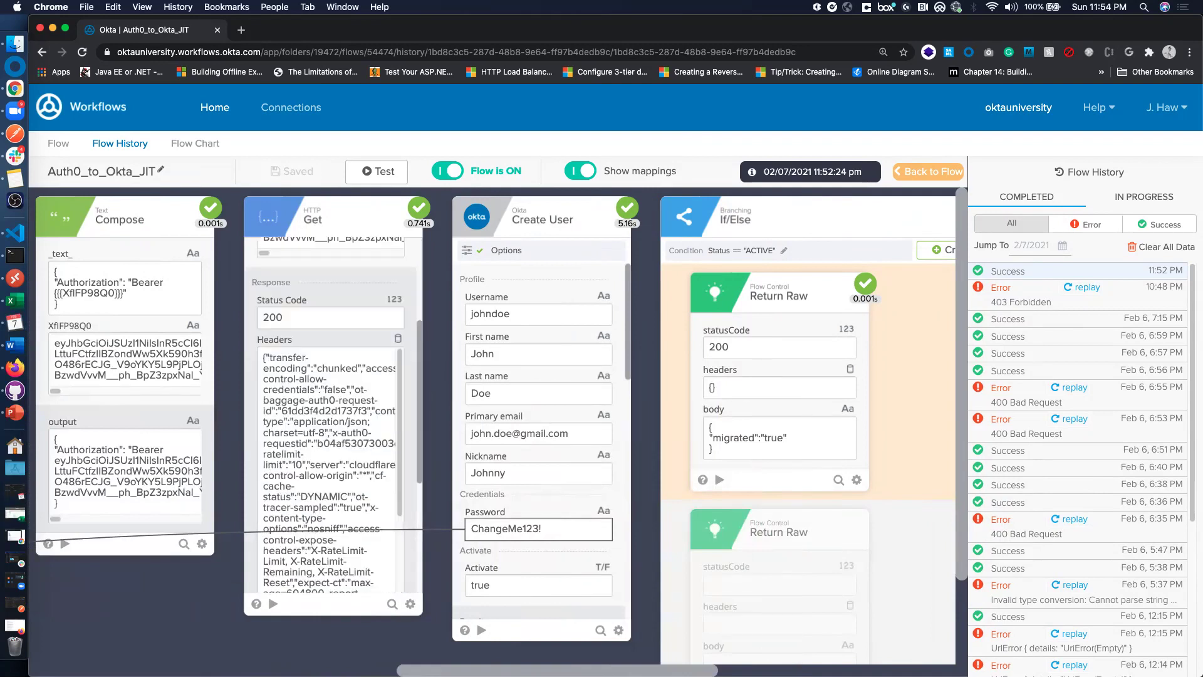
click(397, 492)
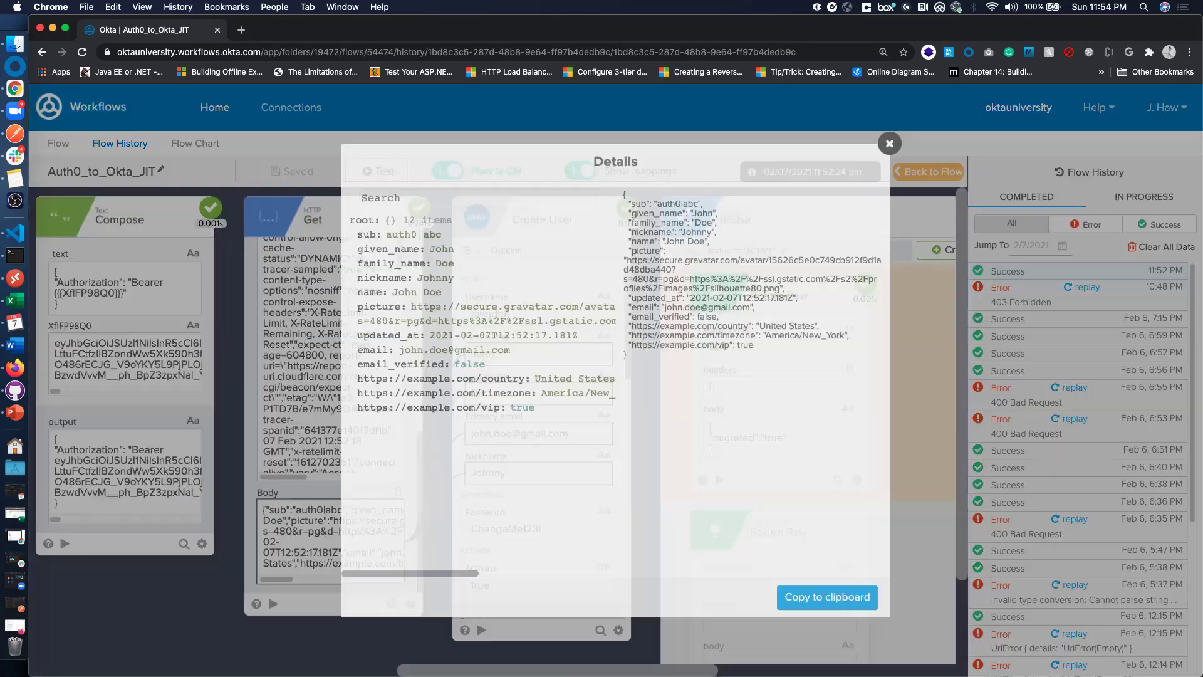
drag(624, 355, 623, 194)
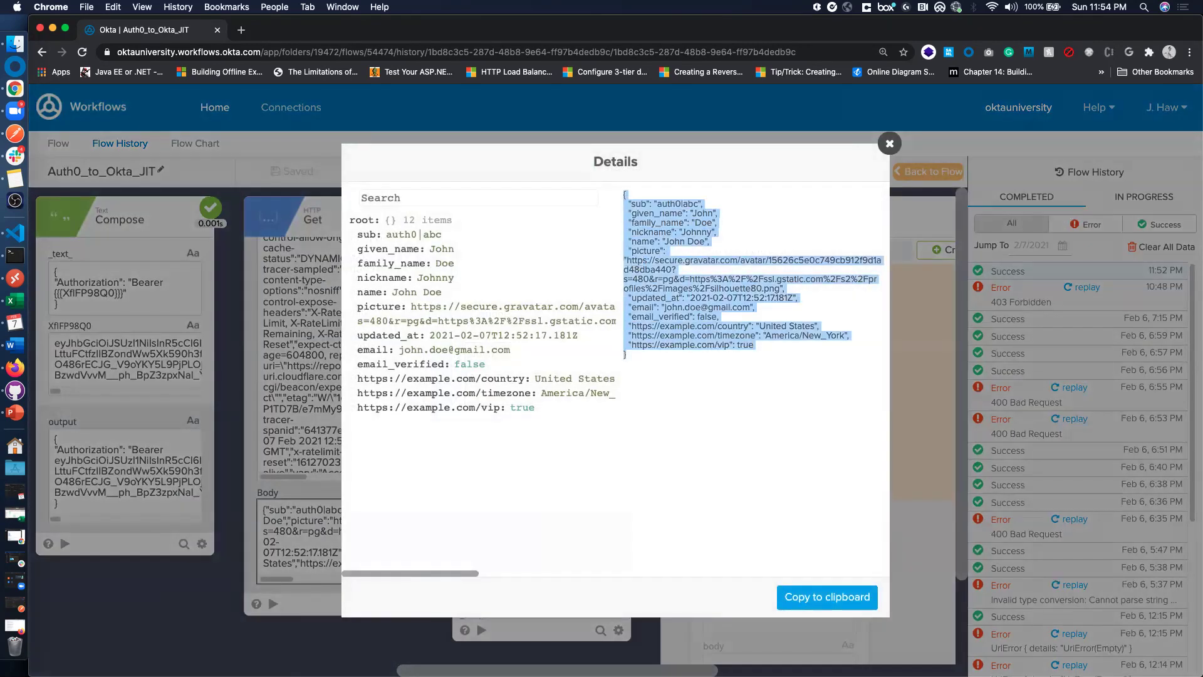
key(Escape)
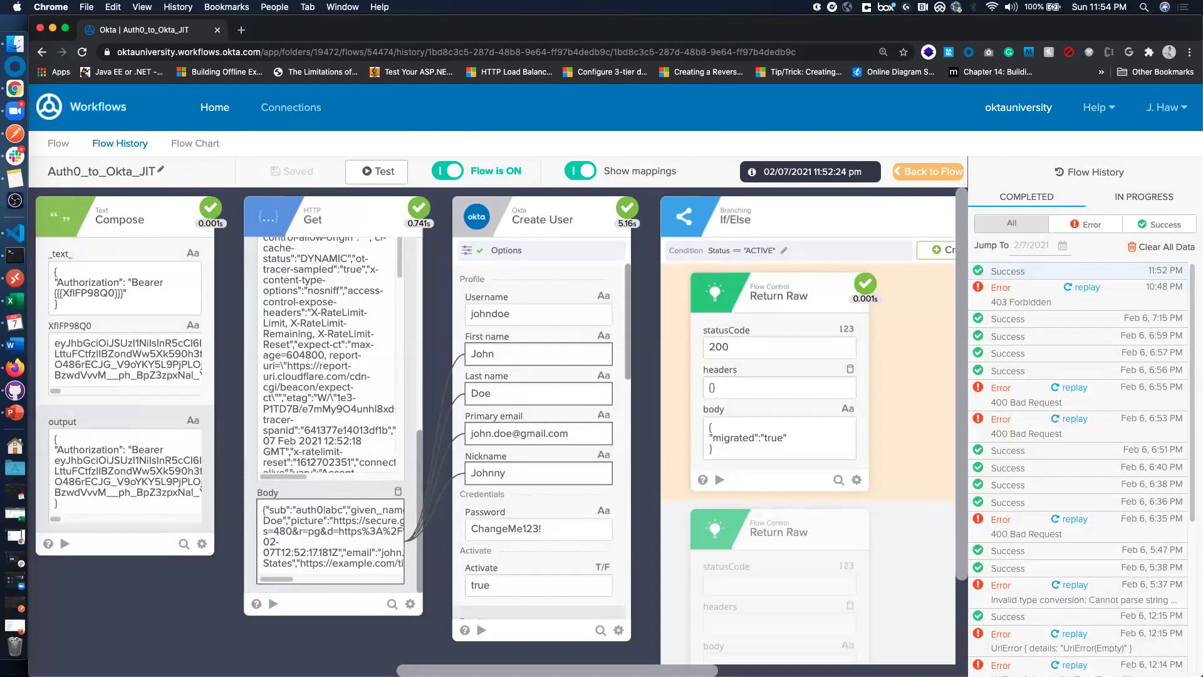
Return to the Okta admin browser window, switch to the Migrate-auth0-to-okta Lucidchart diagram and view its Import Password Hash and Password Hook pages
right_click(15, 88)
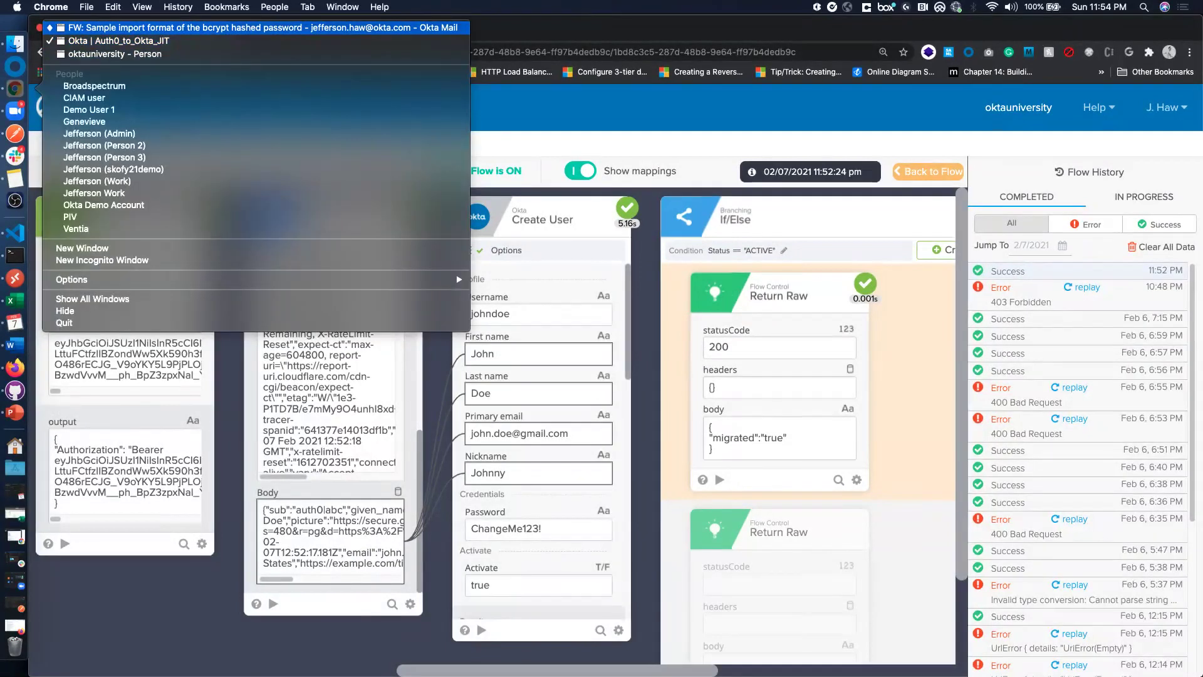
click(119, 40)
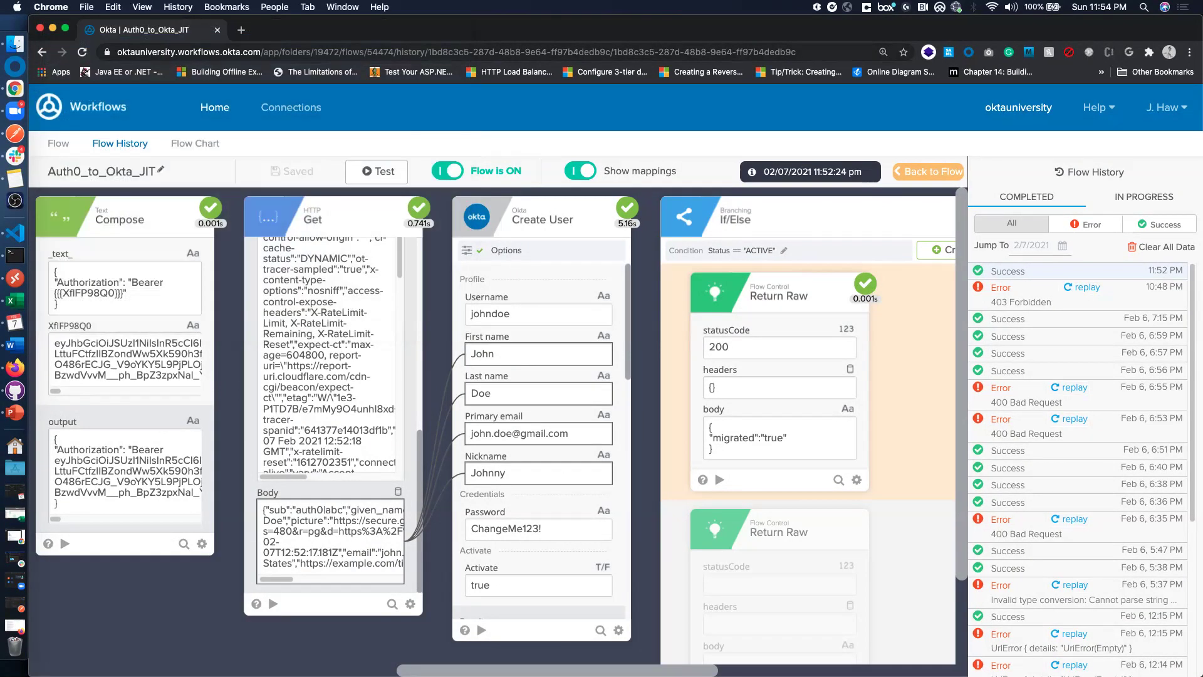
right_click(15, 89)
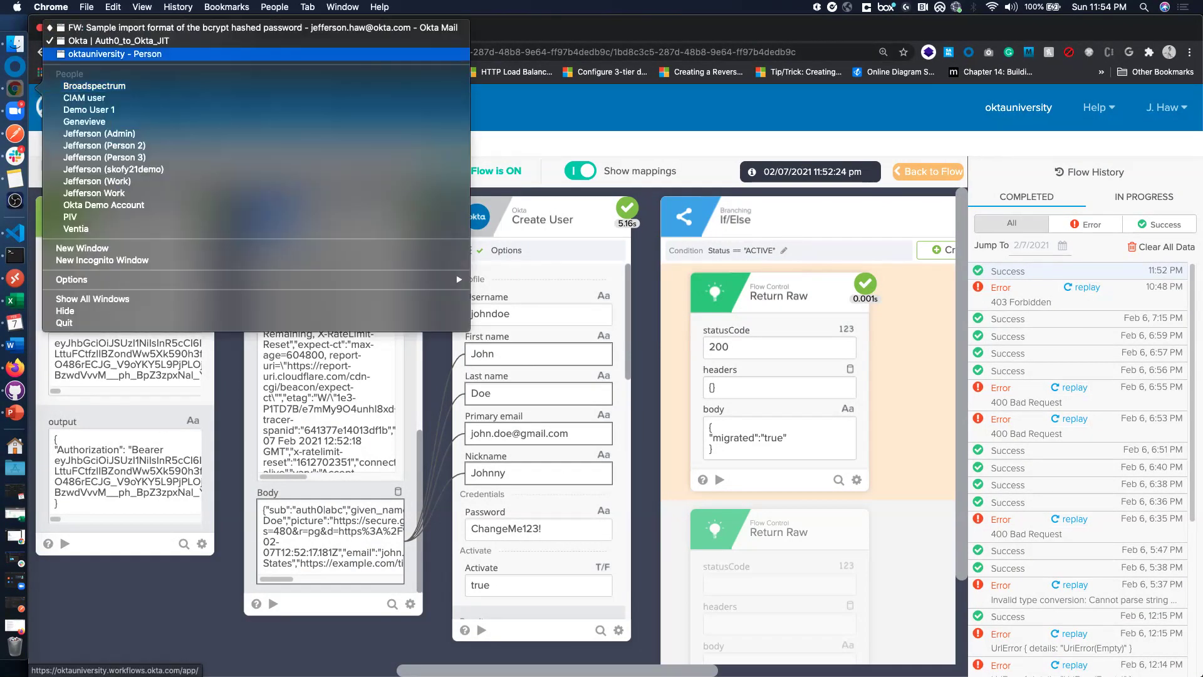
click(119, 52)
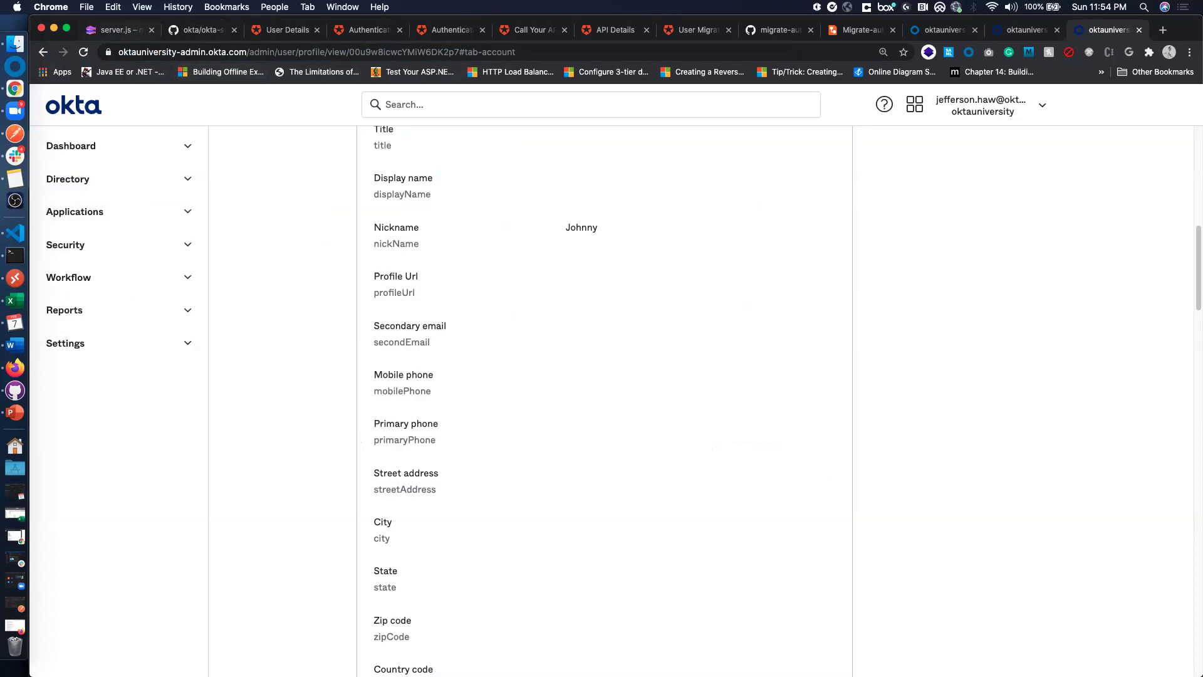
click(863, 30)
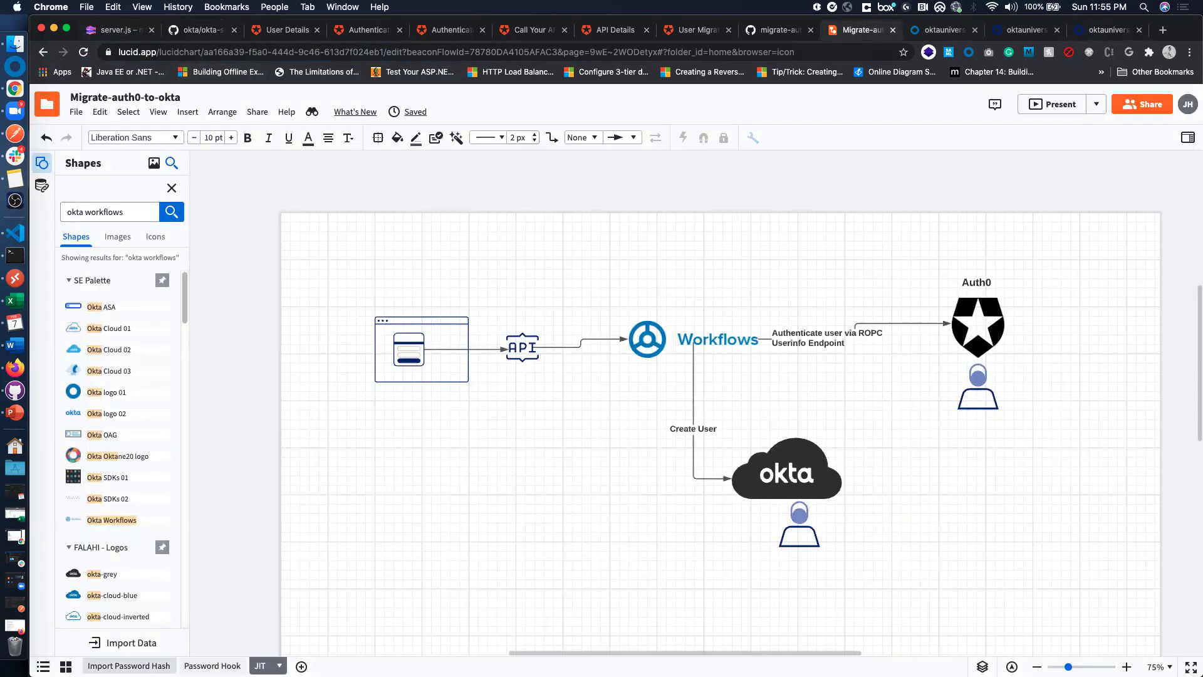
click(129, 666)
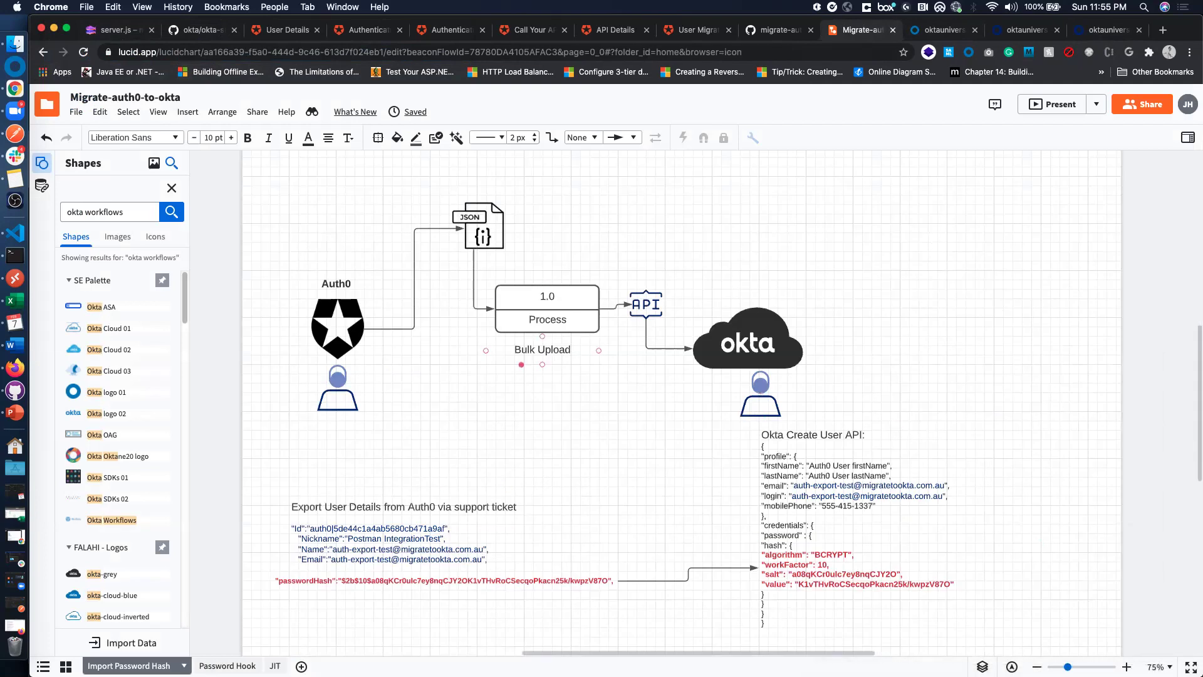
click(227, 665)
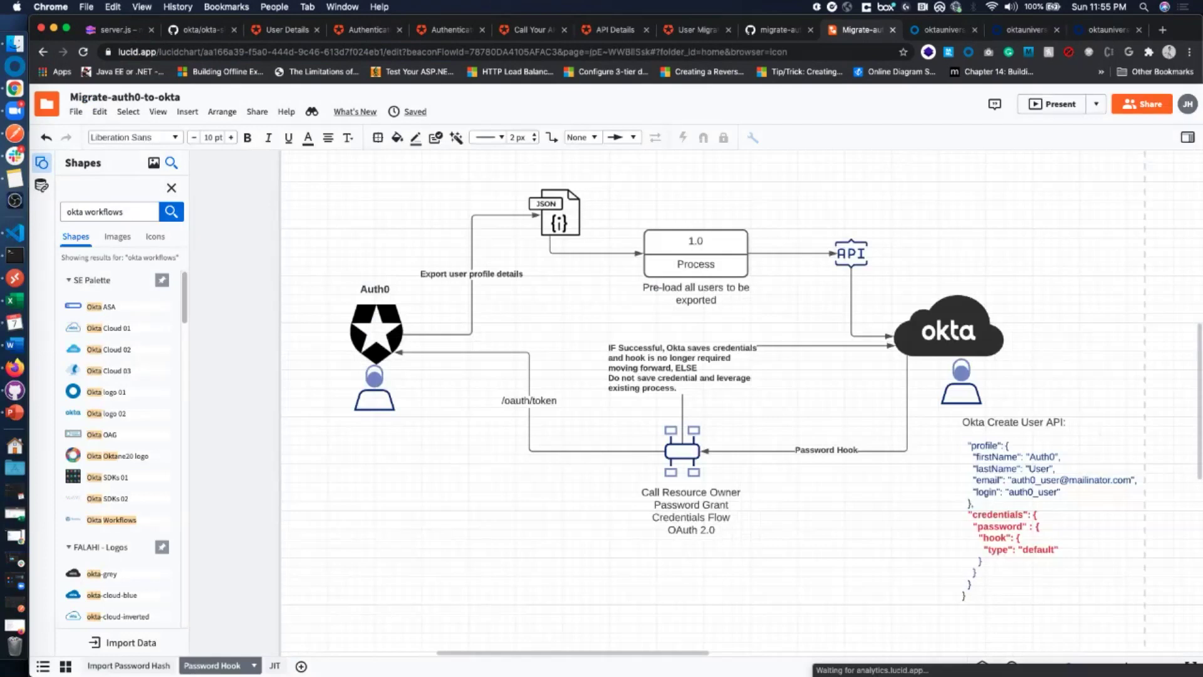